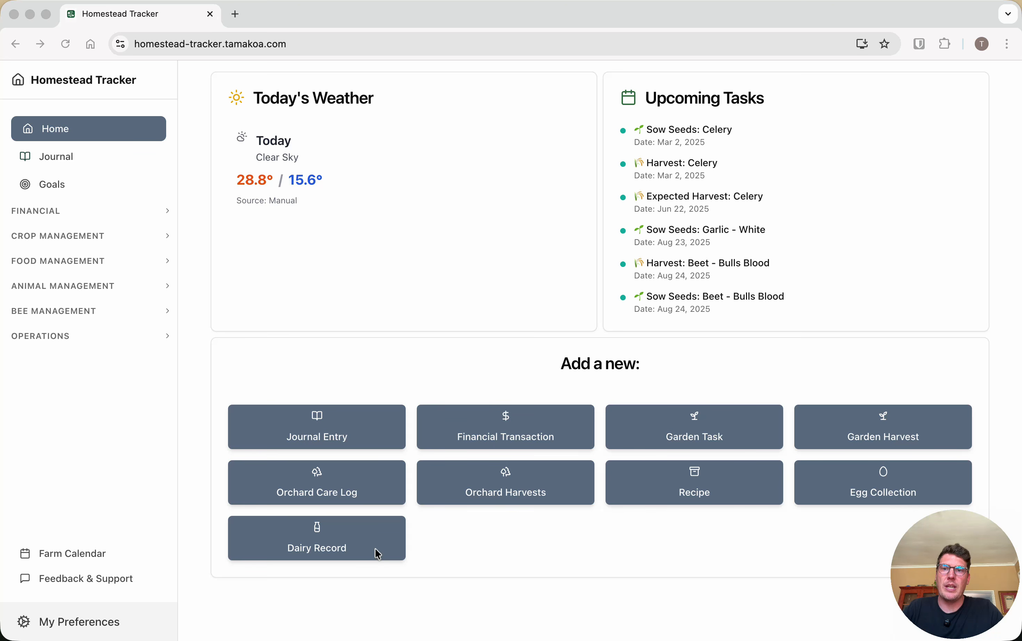
Preview the egg collection and dairy production logging forms from the home page, closing each without saving
{"action": "left_click", "coordinate": [865, 480]}
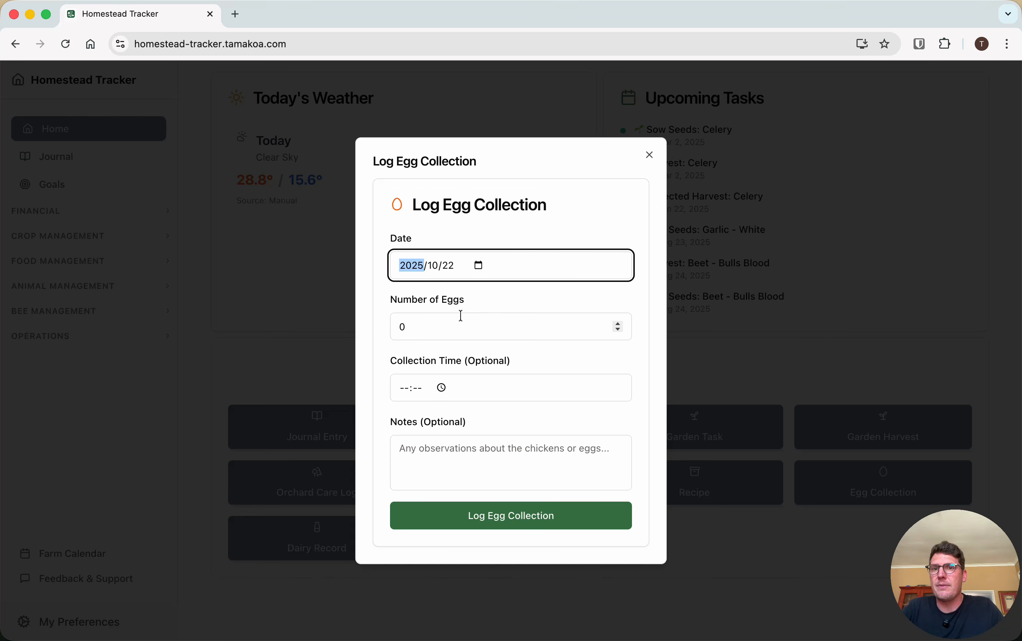
{"action": "left_click", "coordinate": [651, 156]}
{"action": "left_click", "coordinate": [348, 542]}
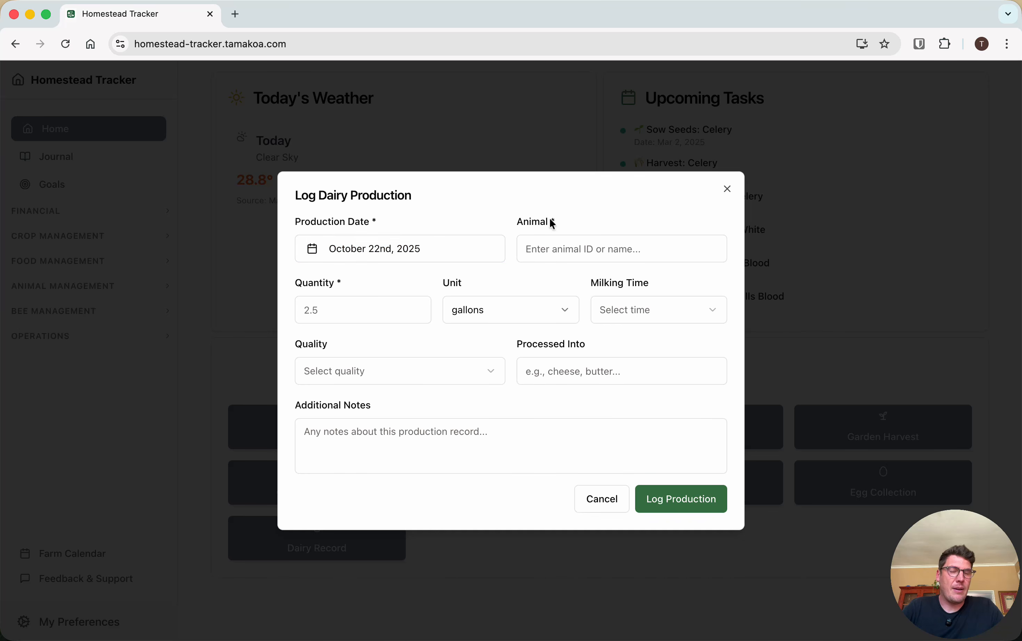
{"action": "left_click", "coordinate": [730, 194]}
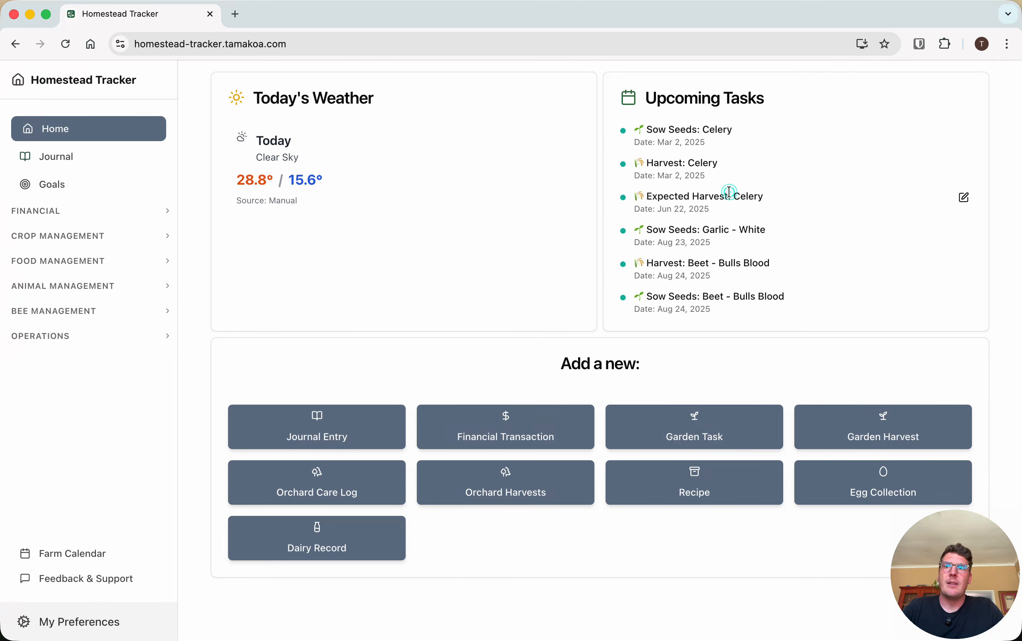
View the Animal Management modules, then review the module visibility settings in My Preferences with Menu Sections collapsed
{"action": "left_click", "coordinate": [76, 292]}
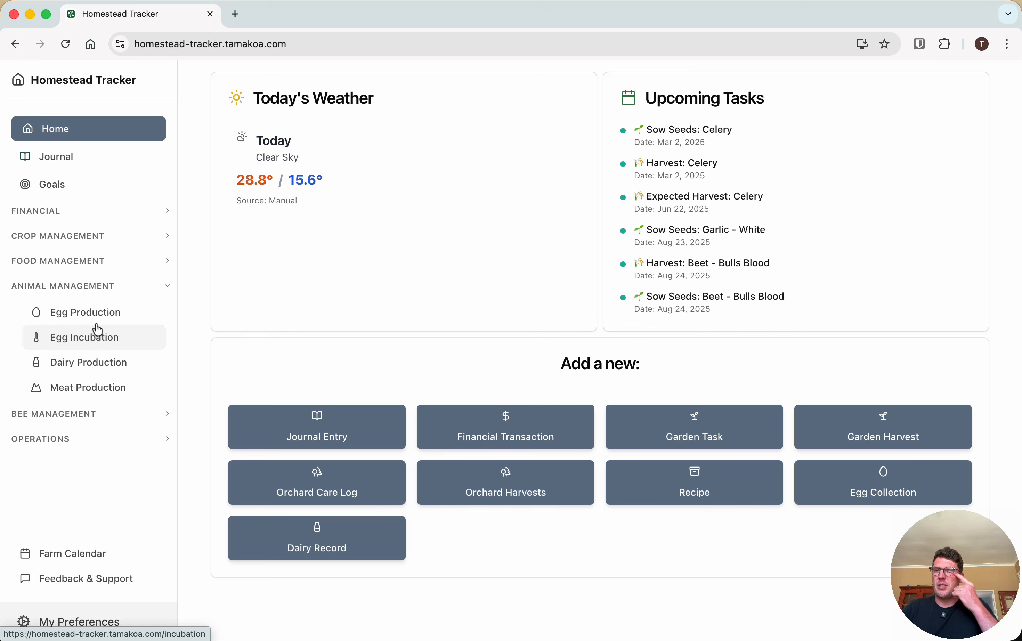
{"action": "left_click", "coordinate": [65, 633]}
{"action": "scroll", "coordinate": [301, 451], "scroll_direction": "down", "scroll_amount": 6}
{"action": "scroll", "coordinate": [302, 452], "scroll_direction": "down", "scroll_amount": 1}
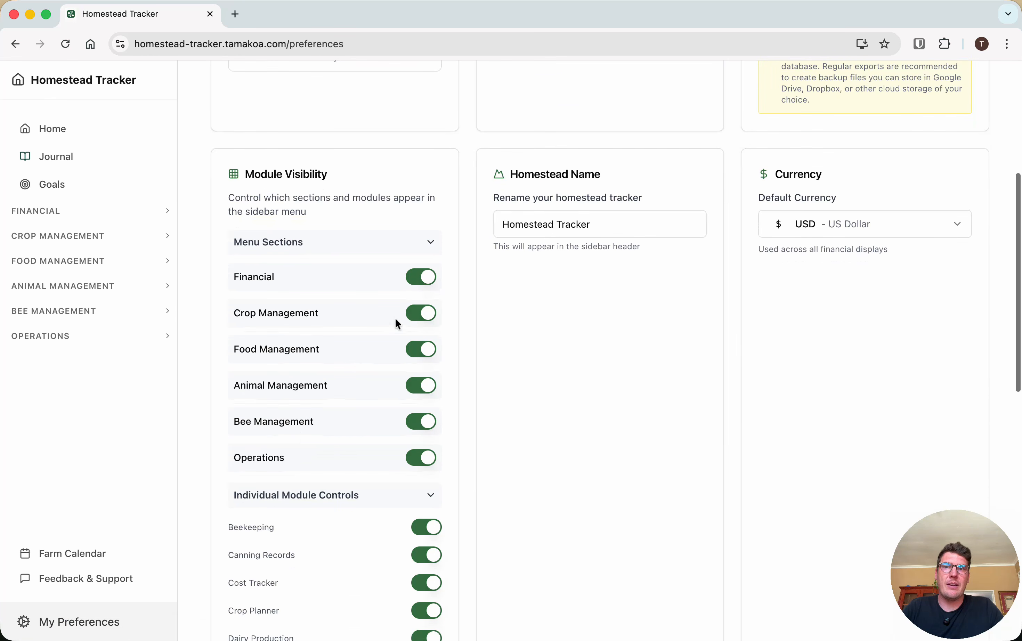
{"action": "left_click", "coordinate": [432, 245]}
{"action": "scroll", "coordinate": [364, 313], "scroll_direction": "down", "scroll_amount": 5}
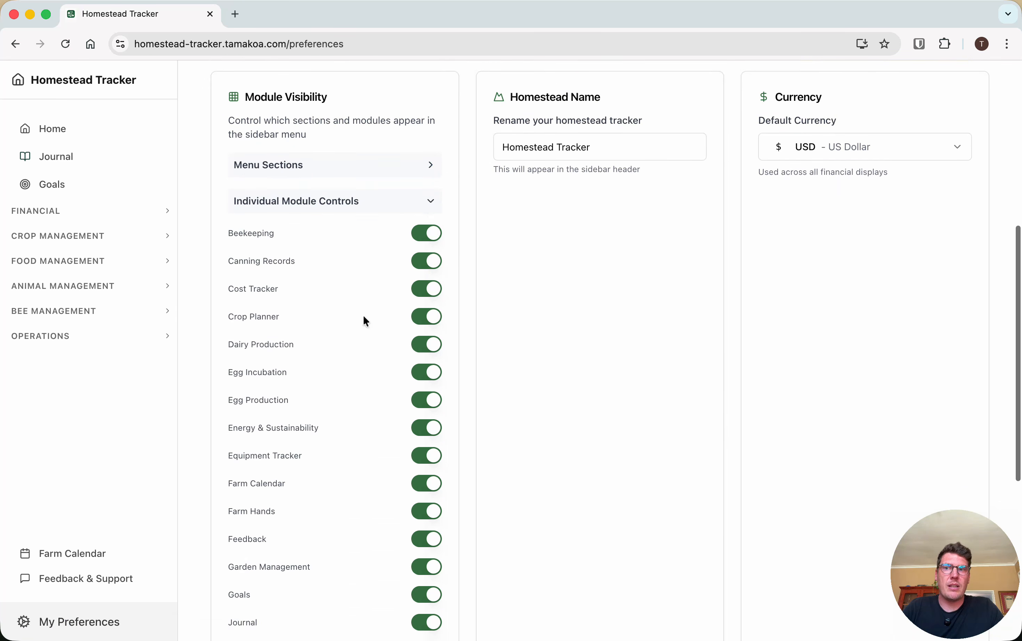
In Egg Production under Animal Management, set the status of the chicken Lemon to Active and save the update
{"action": "left_click", "coordinate": [114, 288]}
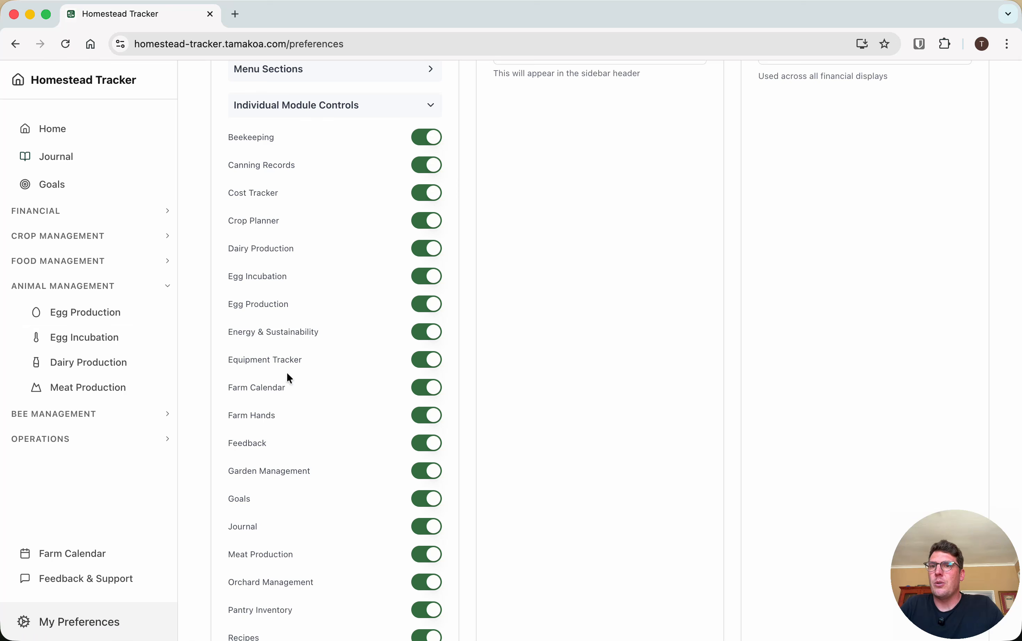
{"action": "scroll", "coordinate": [287, 377], "scroll_direction": "up", "scroll_amount": 10}
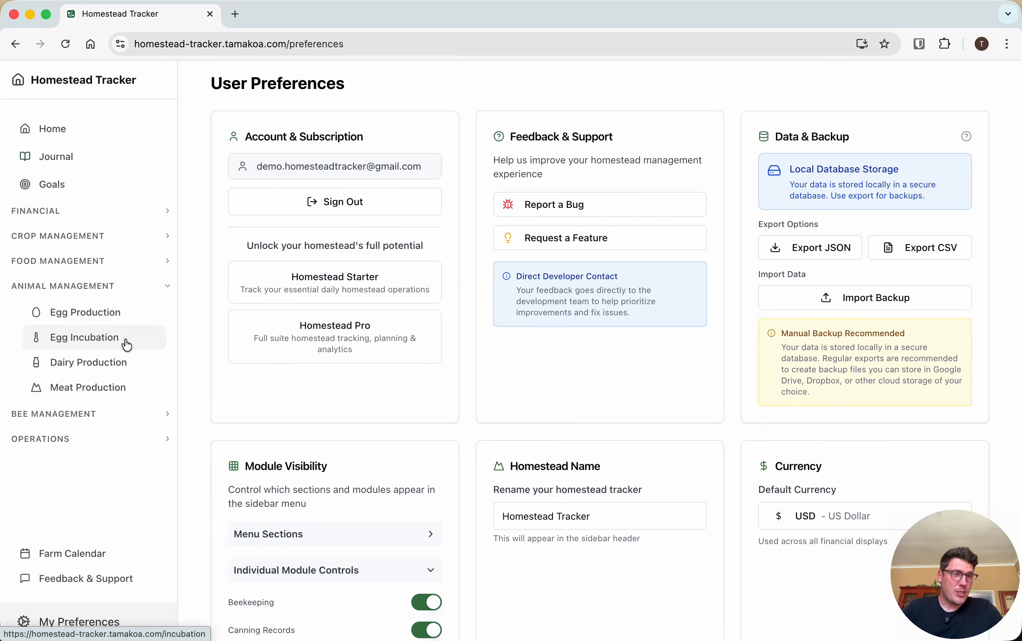
{"action": "left_click", "coordinate": [91, 322]}
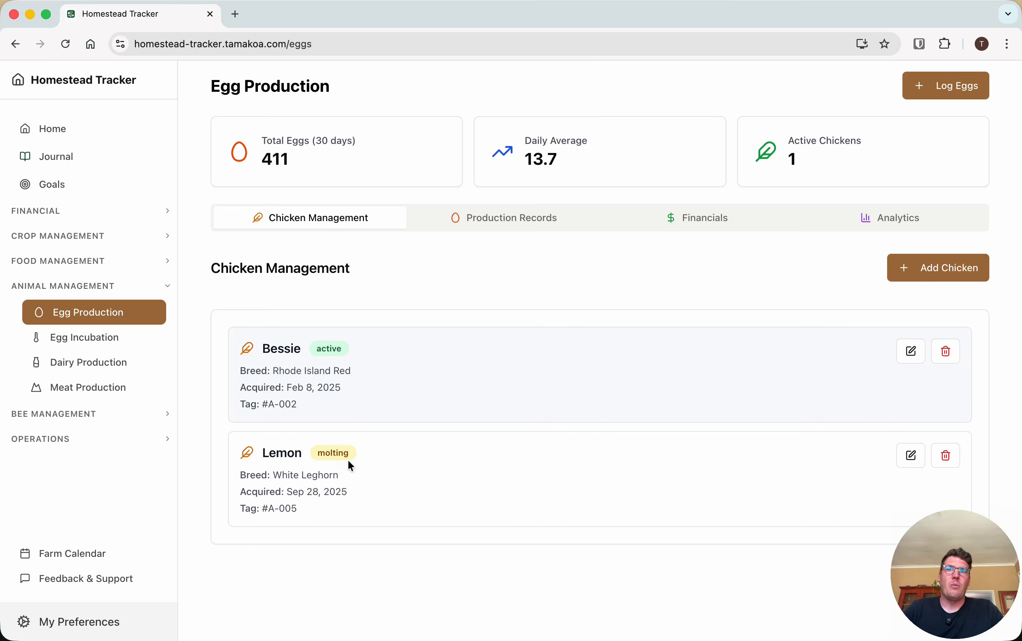
{"action": "left_click", "coordinate": [913, 455]}
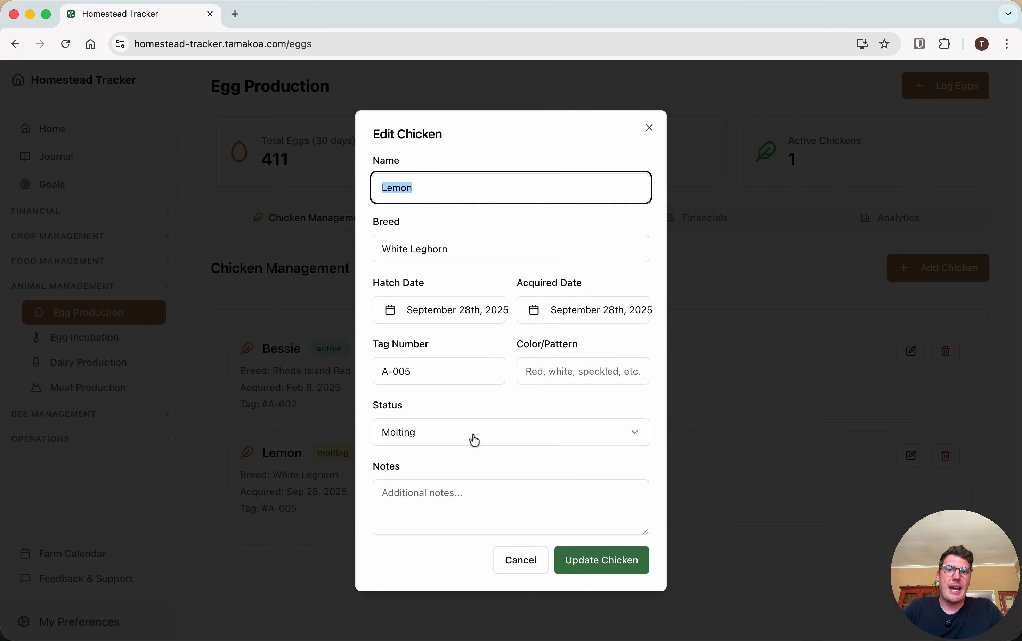
{"action": "left_click", "coordinate": [448, 431]}
{"action": "left_click", "coordinate": [439, 464]}
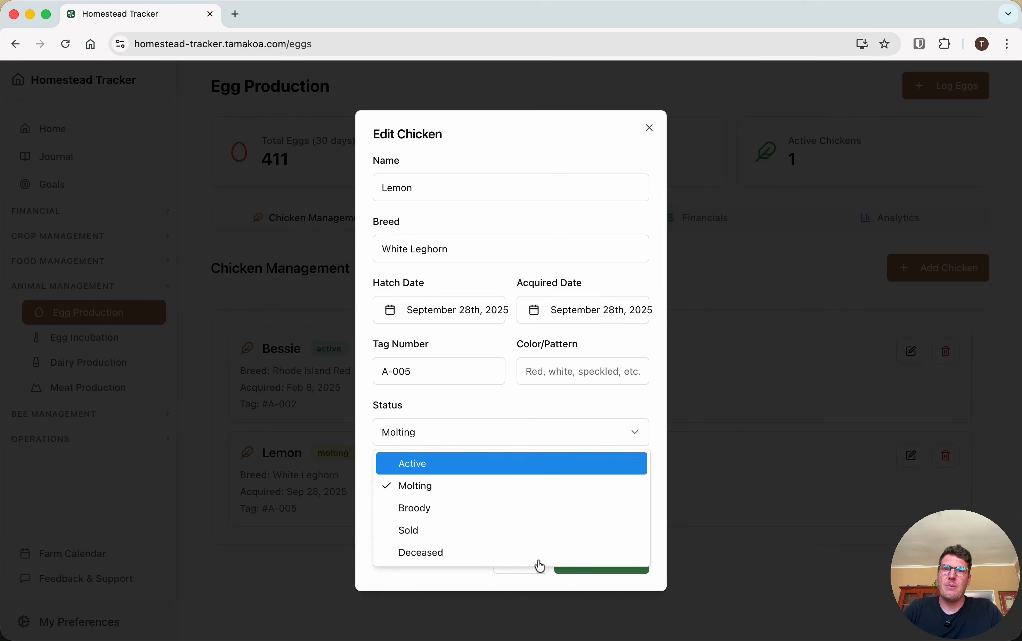
{"action": "left_click", "coordinate": [617, 570]}
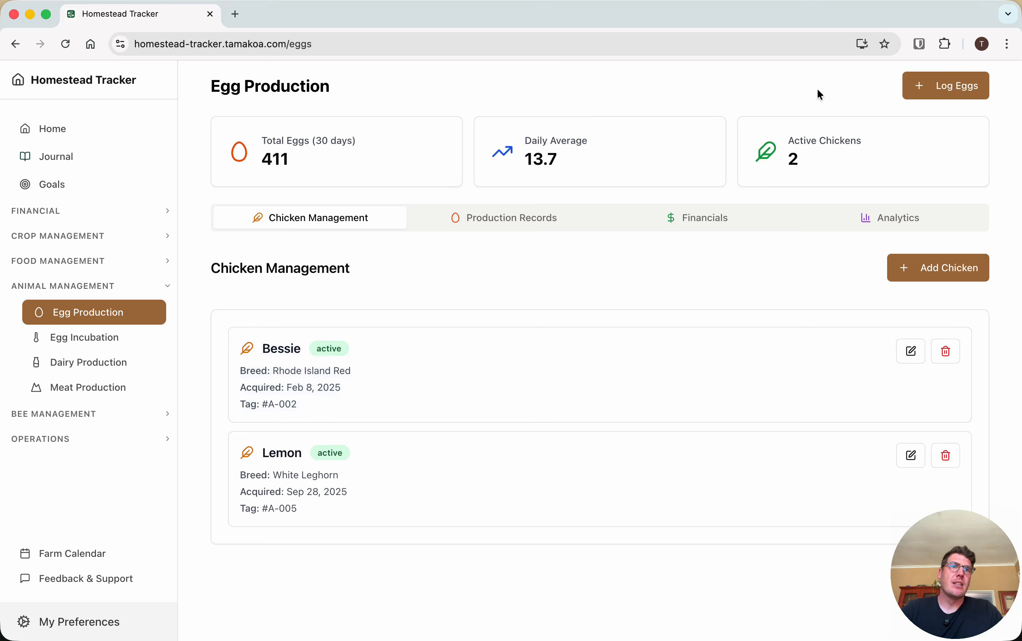
Browse the egg production records, financials and analytics, returning to the chicken management list
{"action": "left_click", "coordinate": [518, 218]}
{"action": "left_click", "coordinate": [670, 221]}
{"action": "left_click", "coordinate": [863, 217]}
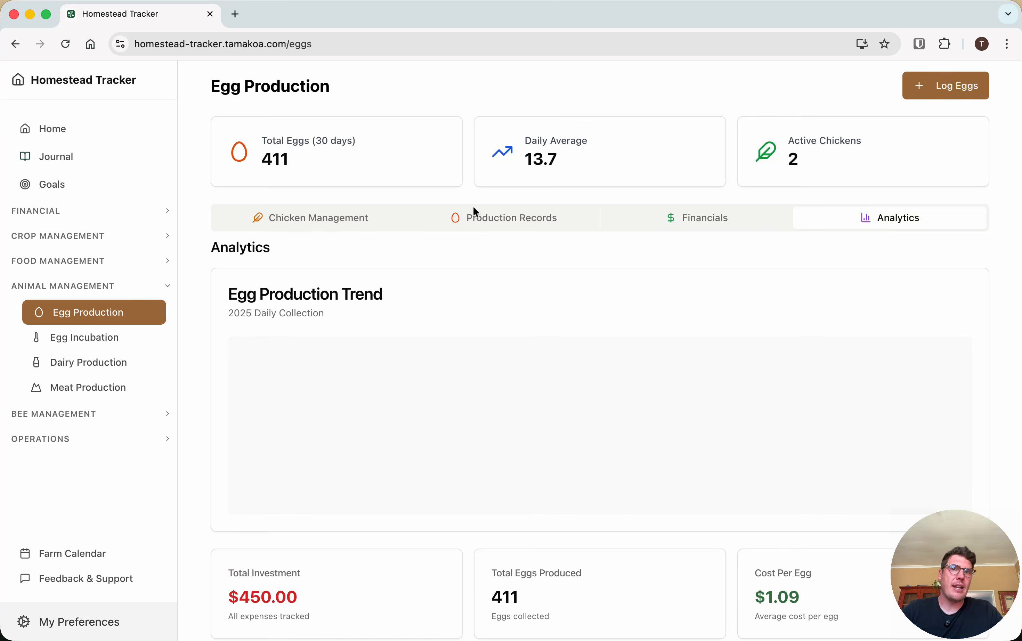
{"action": "left_click", "coordinate": [322, 219]}
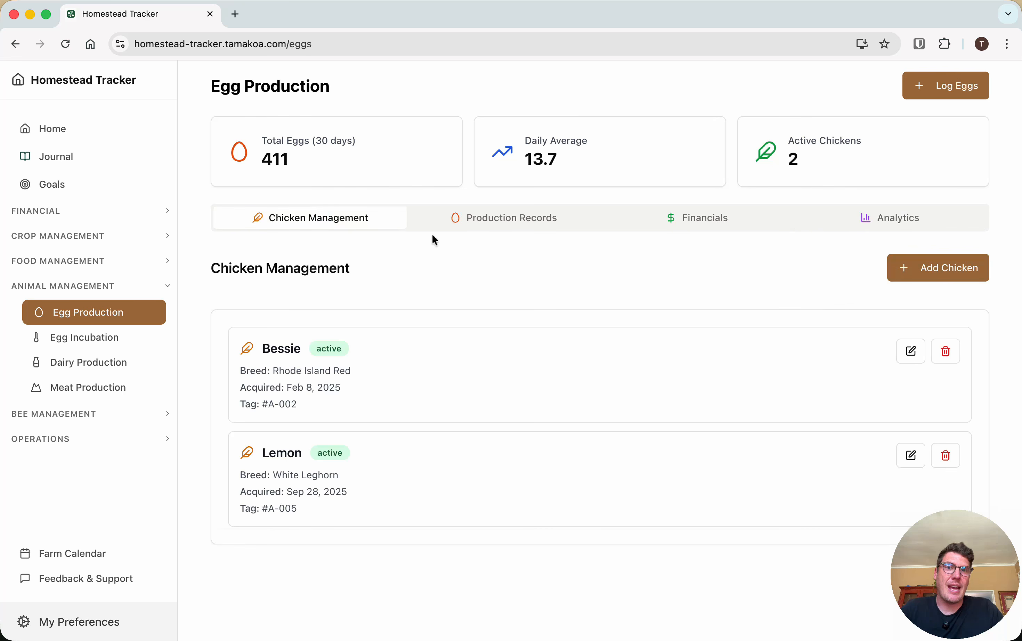
Review the full list of egg production records and return to chicken management
{"action": "left_click", "coordinate": [515, 229]}
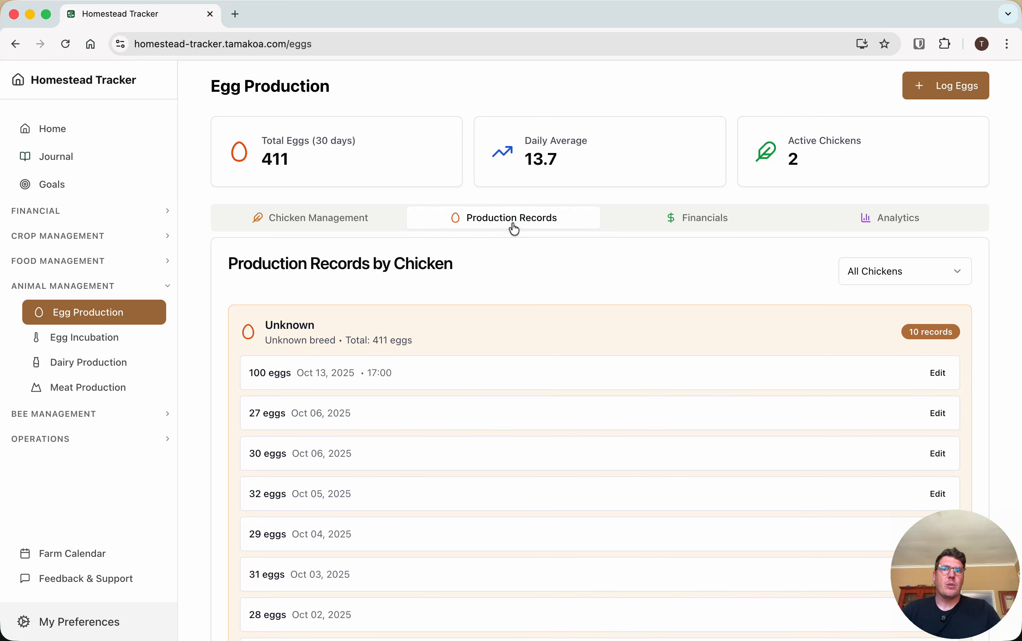
{"action": "scroll", "coordinate": [569, 332], "scroll_direction": "down", "scroll_amount": 5}
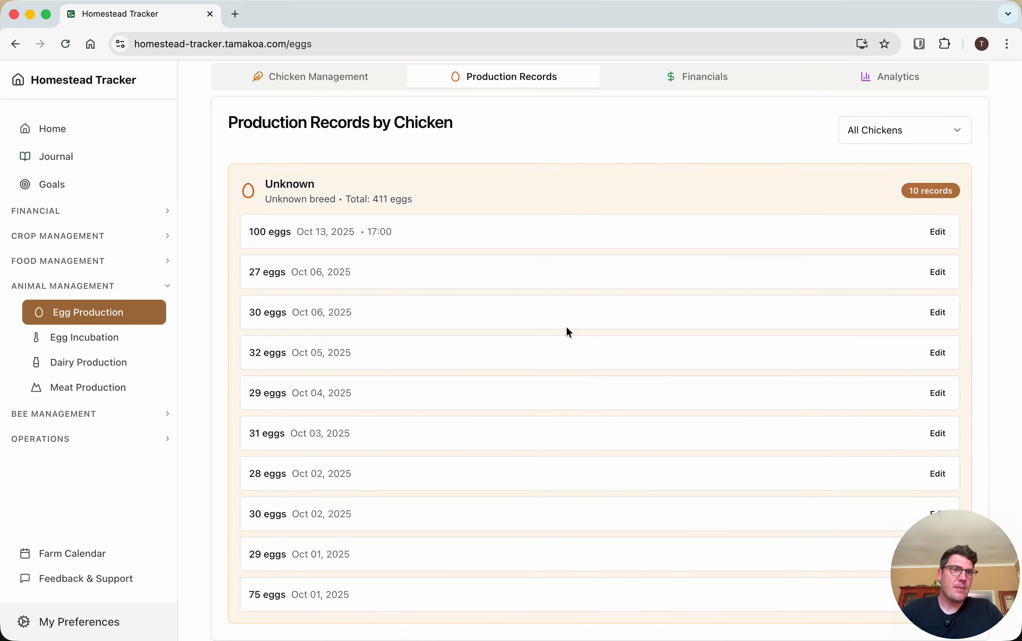
{"action": "scroll", "coordinate": [569, 332], "scroll_direction": "up", "scroll_amount": 5}
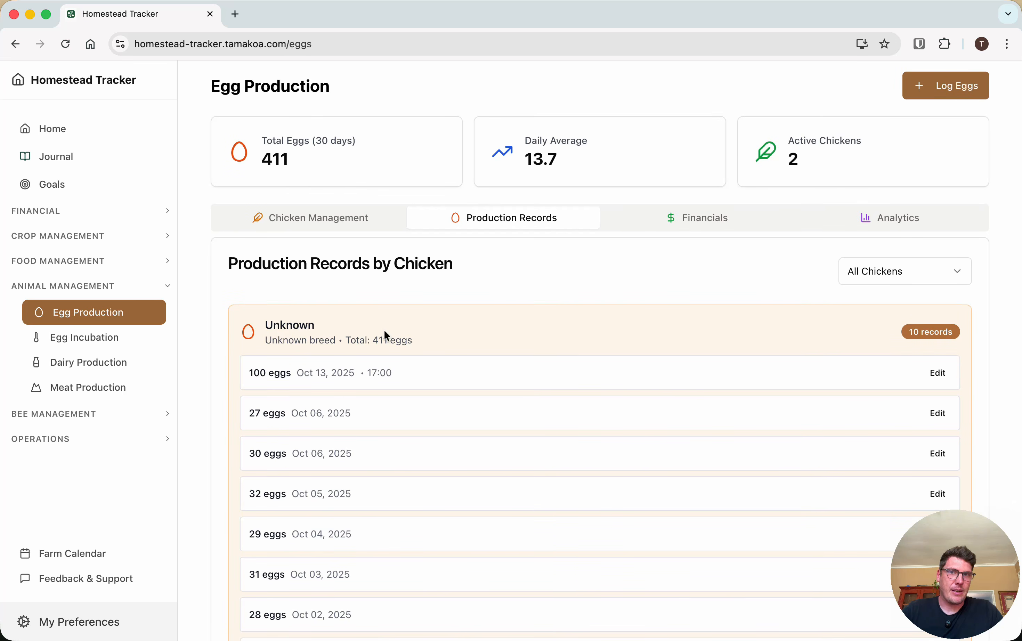
{"action": "left_click", "coordinate": [358, 213]}
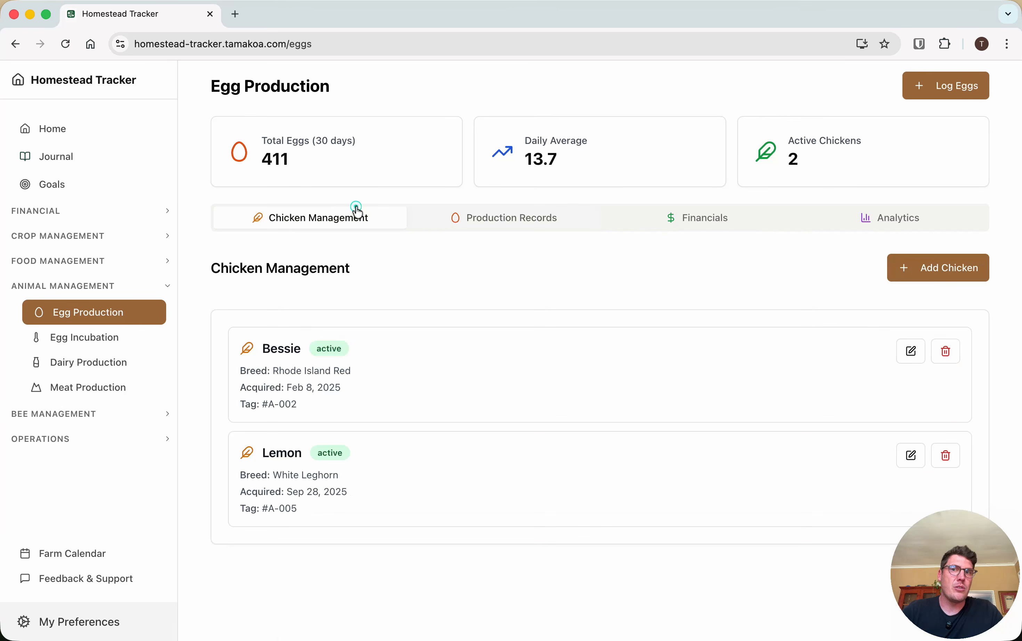
Inspect the detailed egg collection form in Egg Production and close it without logging any eggs
{"action": "left_click", "coordinate": [957, 100]}
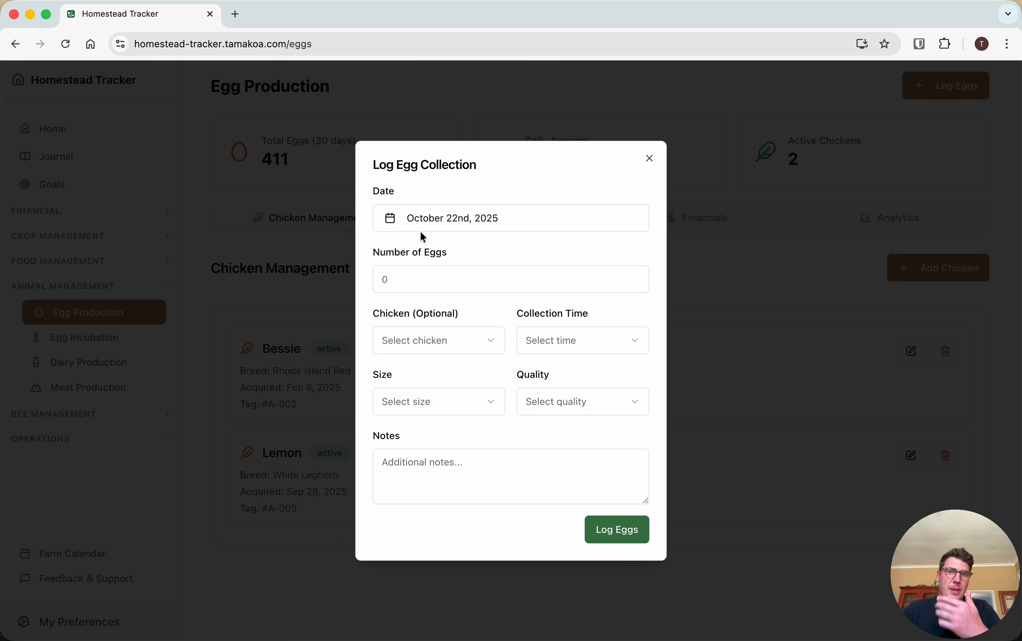
{"action": "left_click", "coordinate": [397, 284]}
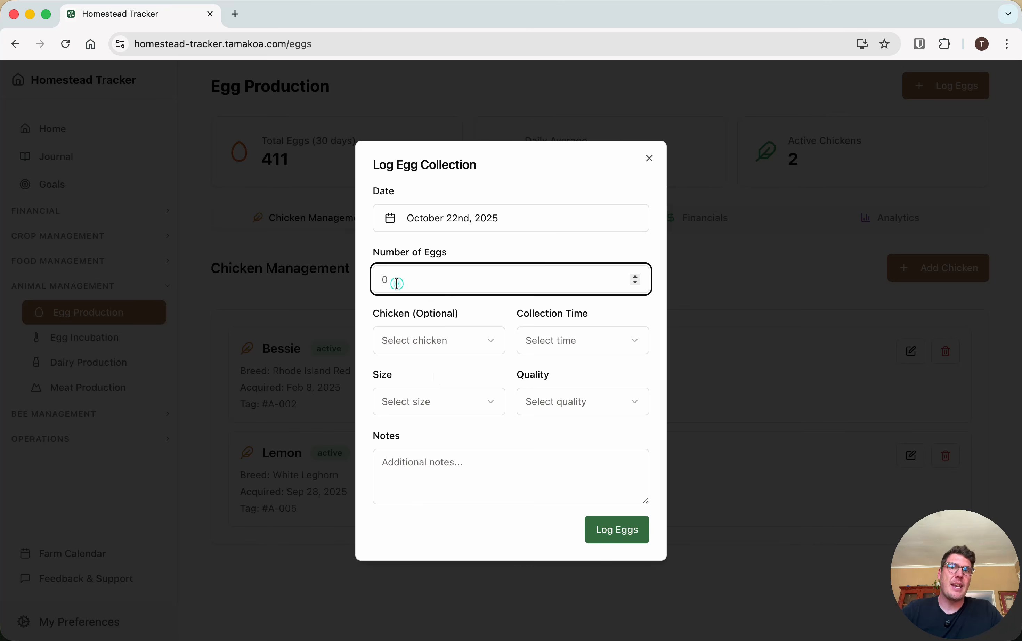
{"action": "left_click", "coordinate": [650, 159]}
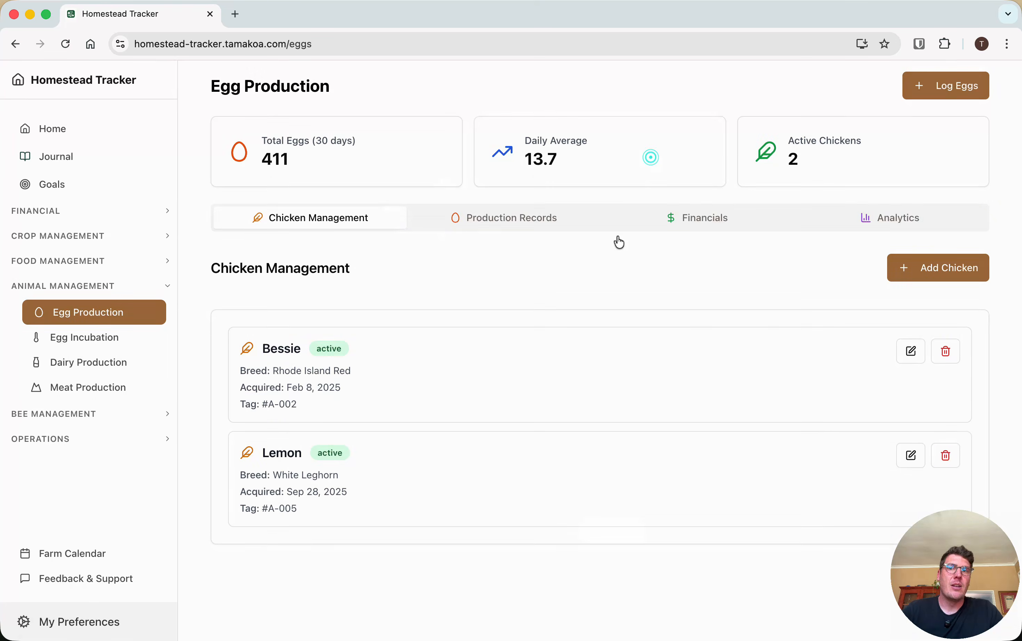
Examine the production records by chicken and check the chicken filter options, leaving All Chickens selected
{"action": "left_click", "coordinate": [521, 222]}
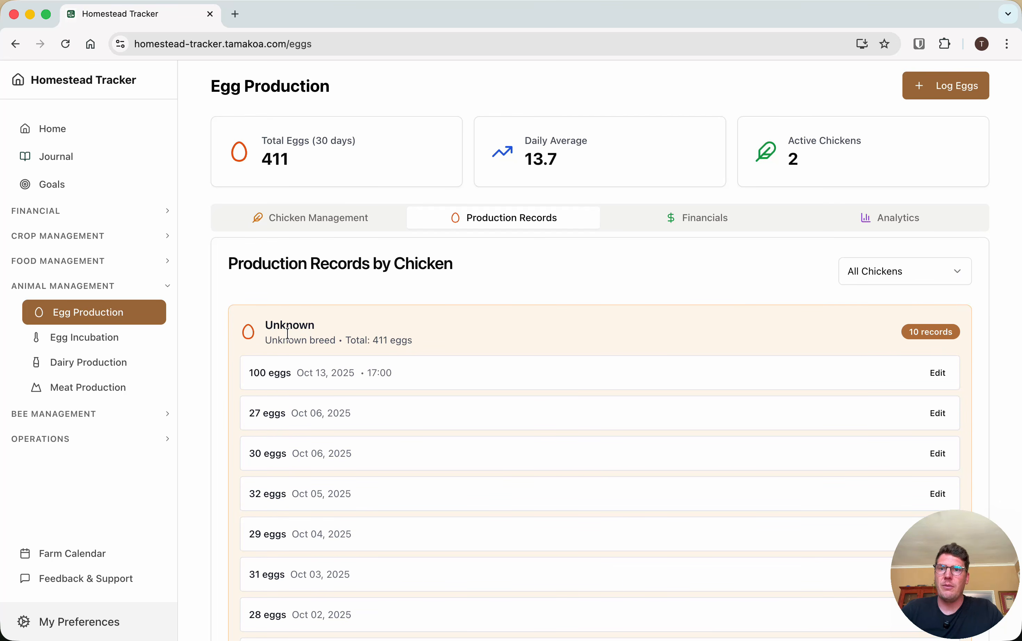
{"action": "scroll", "coordinate": [288, 334], "scroll_direction": "down", "scroll_amount": 5}
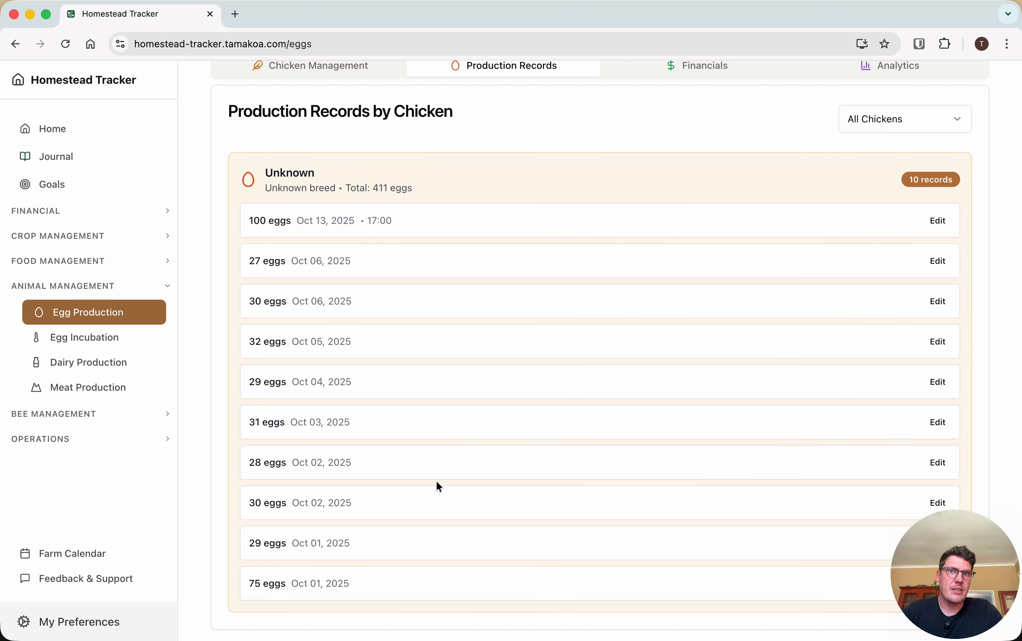
{"action": "scroll", "coordinate": [475, 419], "scroll_direction": "up", "scroll_amount": 3}
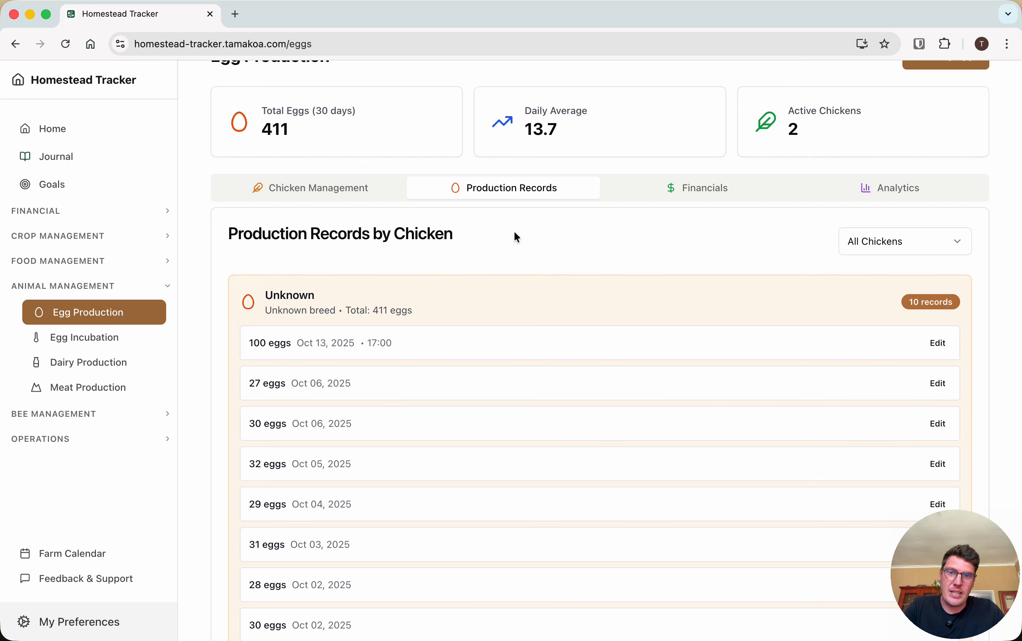
{"action": "left_click", "coordinate": [944, 236]}
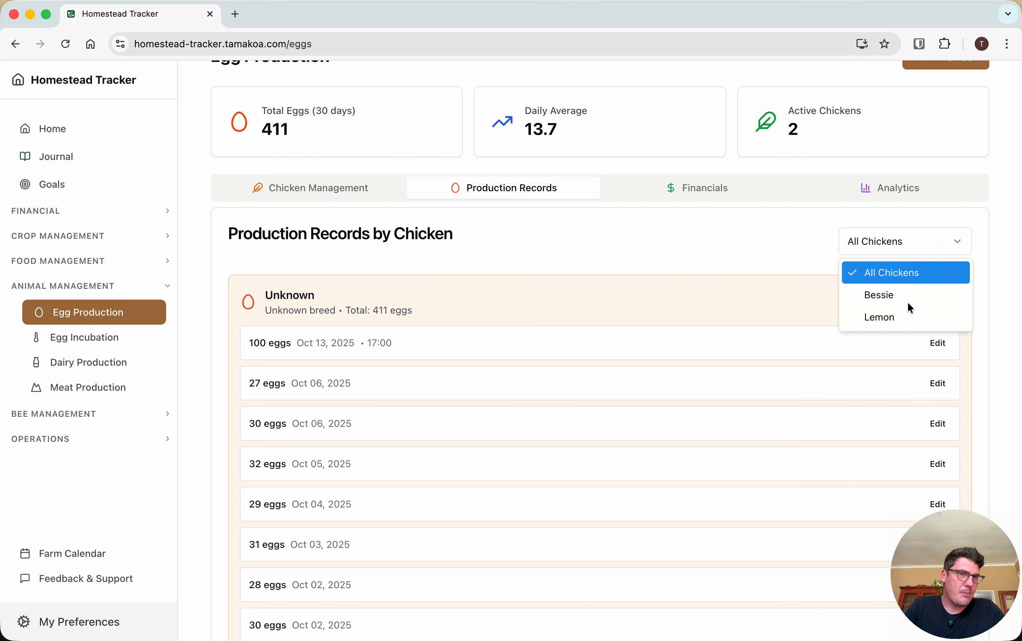
{"action": "left_click", "coordinate": [777, 220]}
Examine the egg production trend, cost breakdown and flock performance in the analytics
{"action": "left_click", "coordinate": [889, 188]}
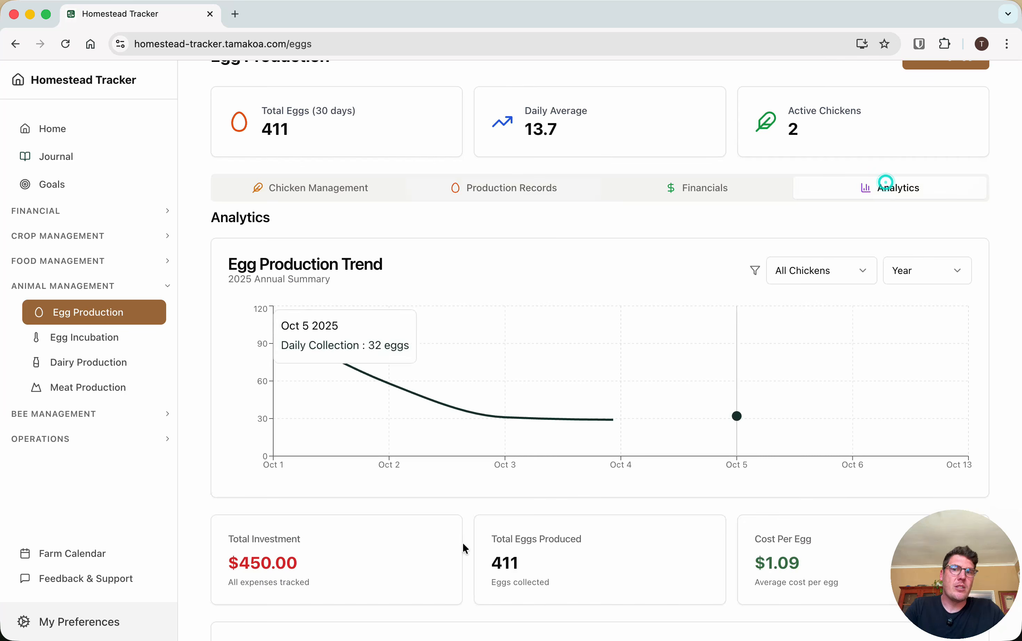
{"action": "scroll", "coordinate": [463, 545], "scroll_direction": "down", "scroll_amount": 10}
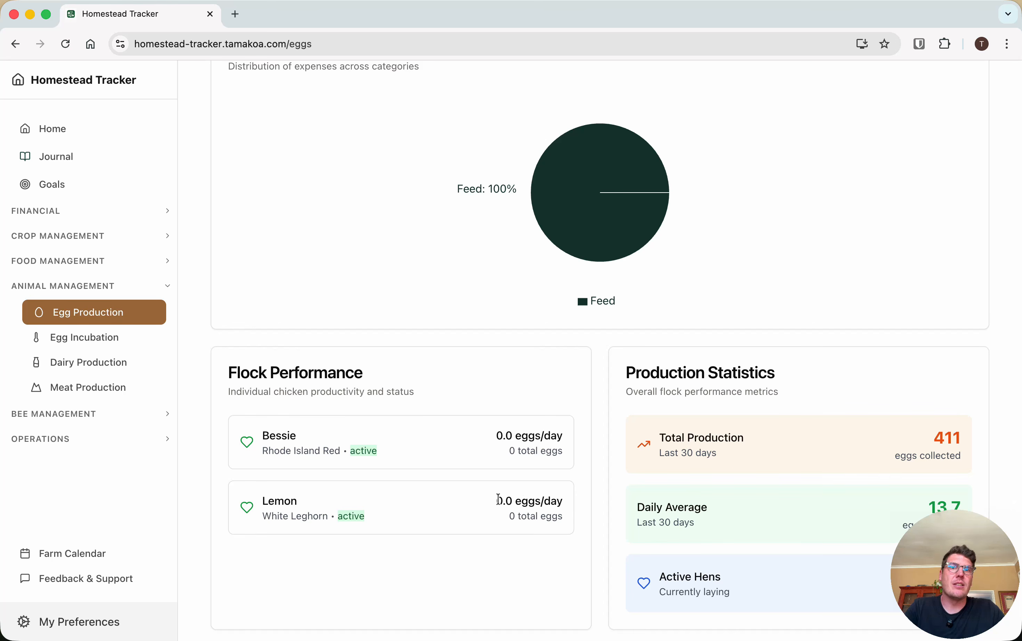
{"action": "scroll", "coordinate": [410, 392], "scroll_direction": "up", "scroll_amount": 10}
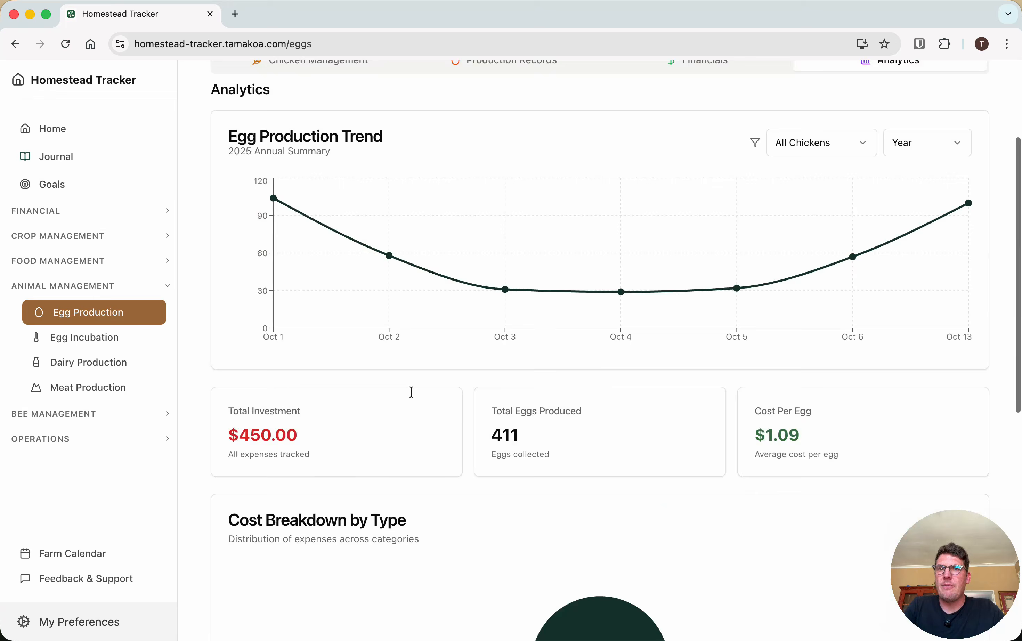
Look over the egg production records once more and view the flock's financial records
{"action": "left_click", "coordinate": [522, 225]}
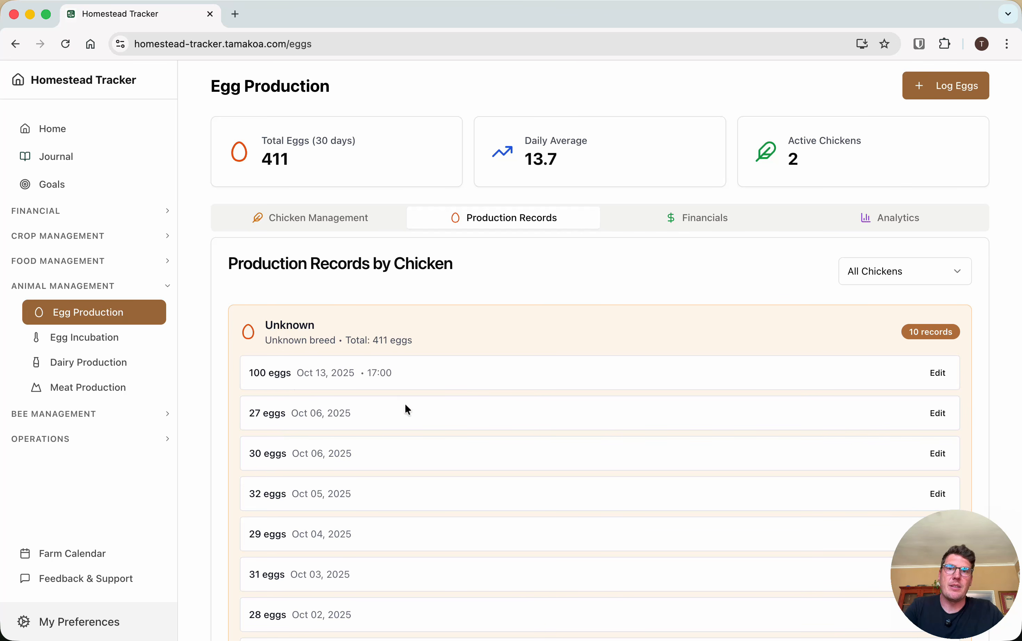
{"action": "scroll", "coordinate": [404, 403], "scroll_direction": "down", "scroll_amount": 4}
{"action": "scroll", "coordinate": [405, 404], "scroll_direction": "up", "scroll_amount": 4}
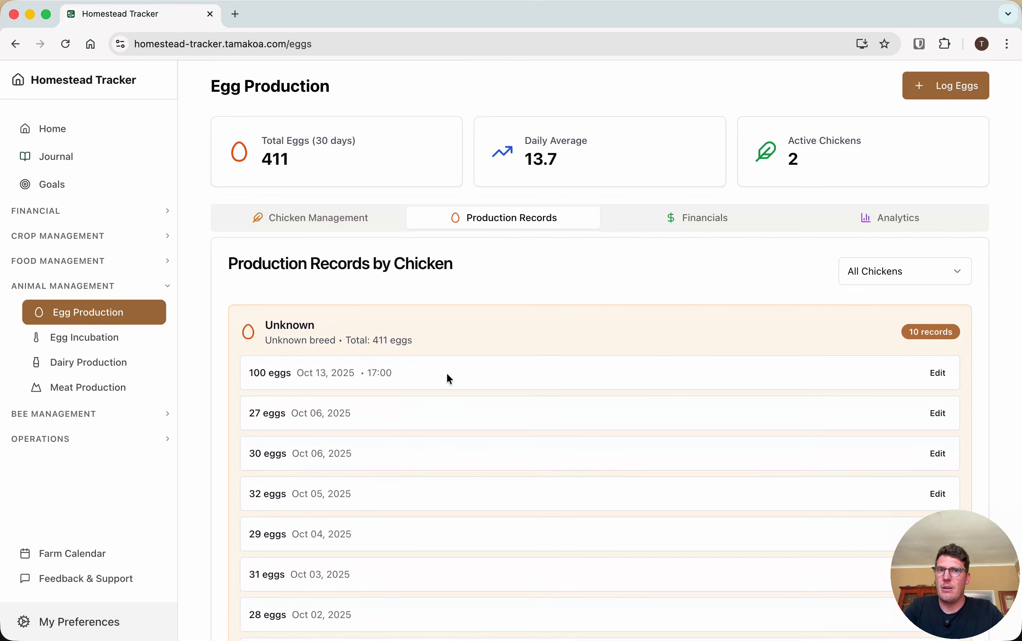
{"action": "left_click", "coordinate": [705, 226]}
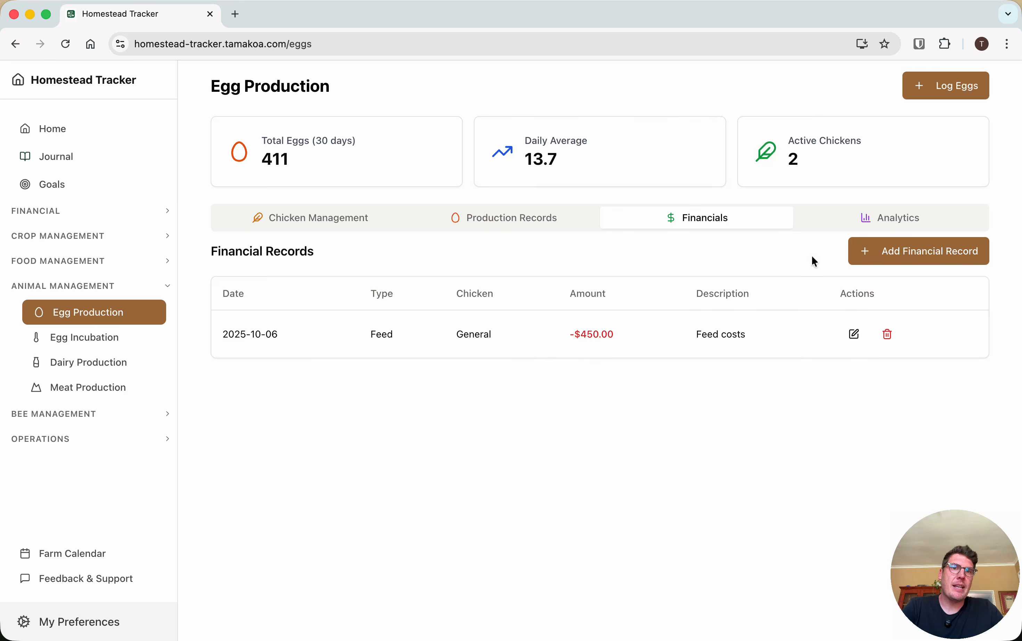
Check the total investment and average cost per egg in the egg production analytics
{"action": "left_click", "coordinate": [886, 216]}
{"action": "scroll", "coordinate": [774, 485], "scroll_direction": "down", "scroll_amount": 15}
{"action": "scroll", "coordinate": [774, 485], "scroll_direction": "up", "scroll_amount": 4}
{"action": "scroll", "coordinate": [775, 486], "scroll_direction": "up", "scroll_amount": 7}
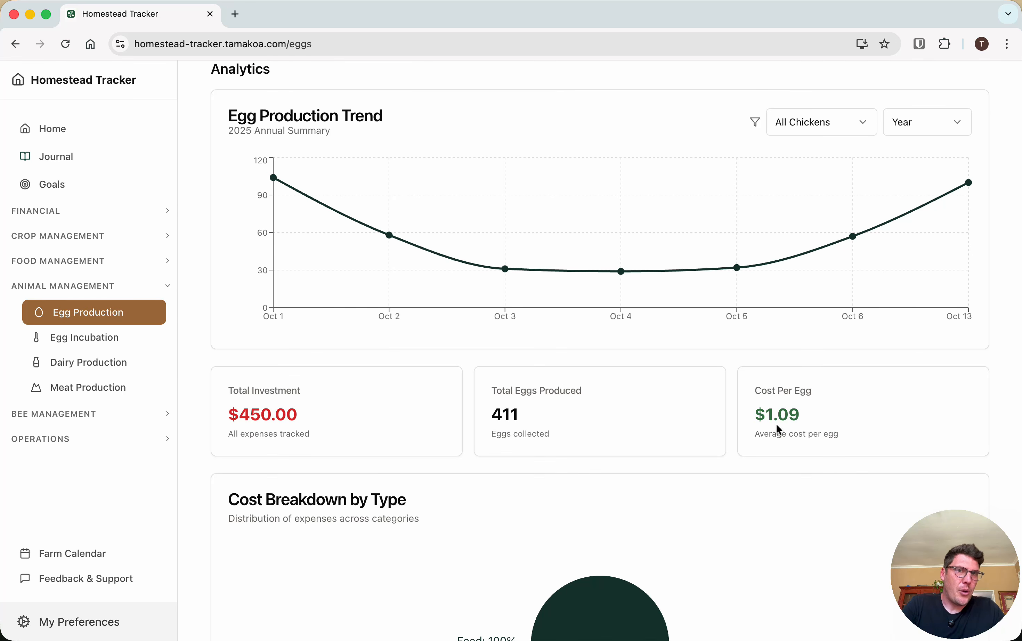
{"action": "scroll", "coordinate": [776, 424], "scroll_direction": "up", "scroll_amount": 4}
Add a flock-wide Housing expense of 100 to the financial records, described as "New coop" with the note "Self built"
{"action": "left_click", "coordinate": [685, 212]}
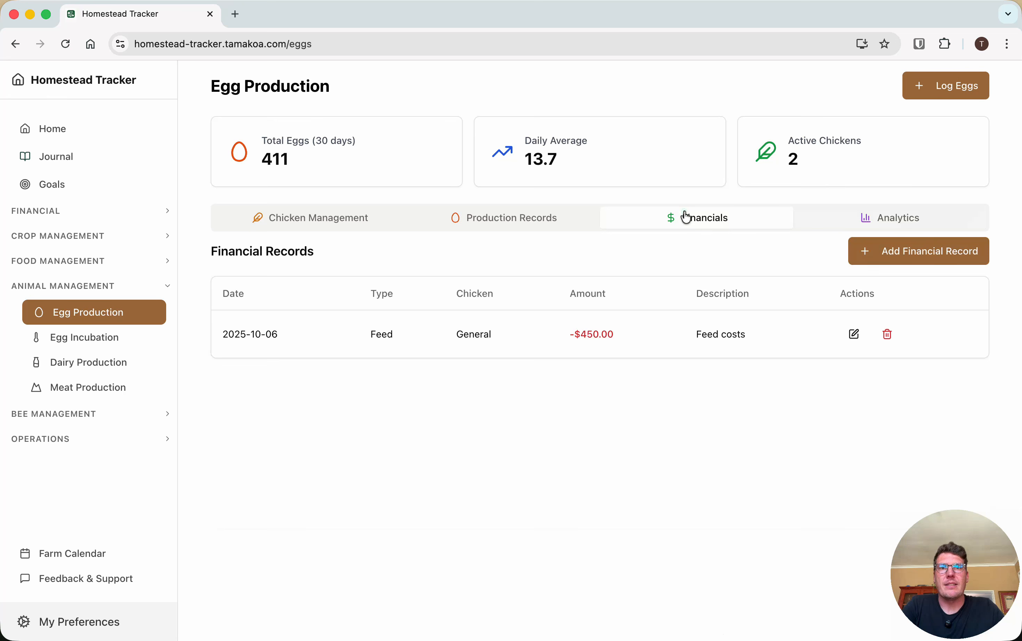
{"action": "left_click", "coordinate": [894, 259]}
{"action": "left_click", "coordinate": [573, 212]}
{"action": "left_click", "coordinate": [581, 294]}
{"action": "left_click", "coordinate": [397, 335]}
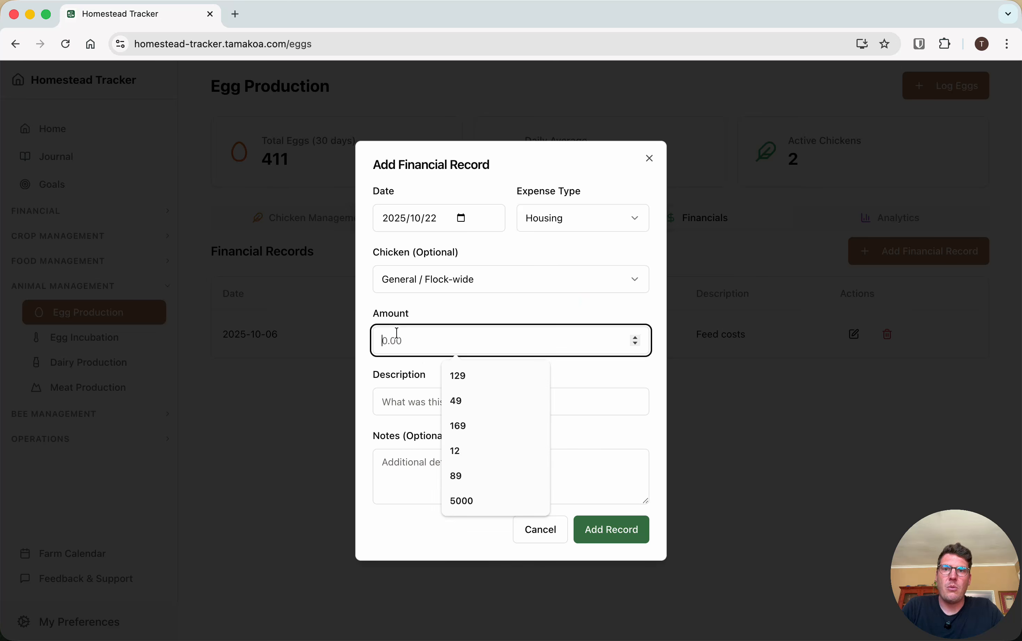
{"action": "type", "text": "100"}
{"action": "left_click", "coordinate": [414, 399]}
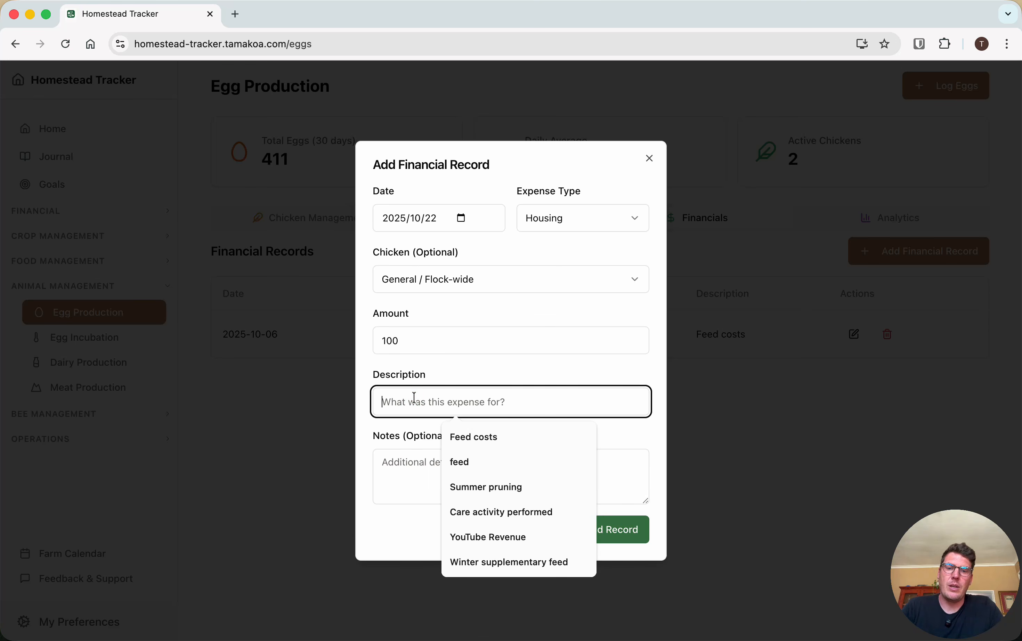
{"action": "type", "text": "New coop"}
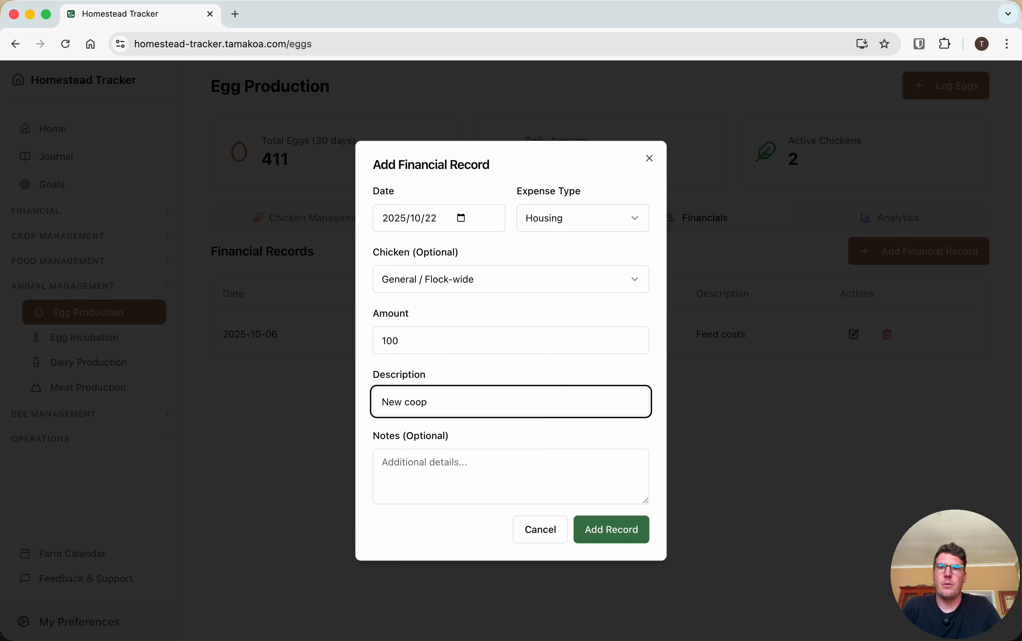
{"action": "left_click", "coordinate": [426, 475]}
{"action": "type", "text": "Self"}
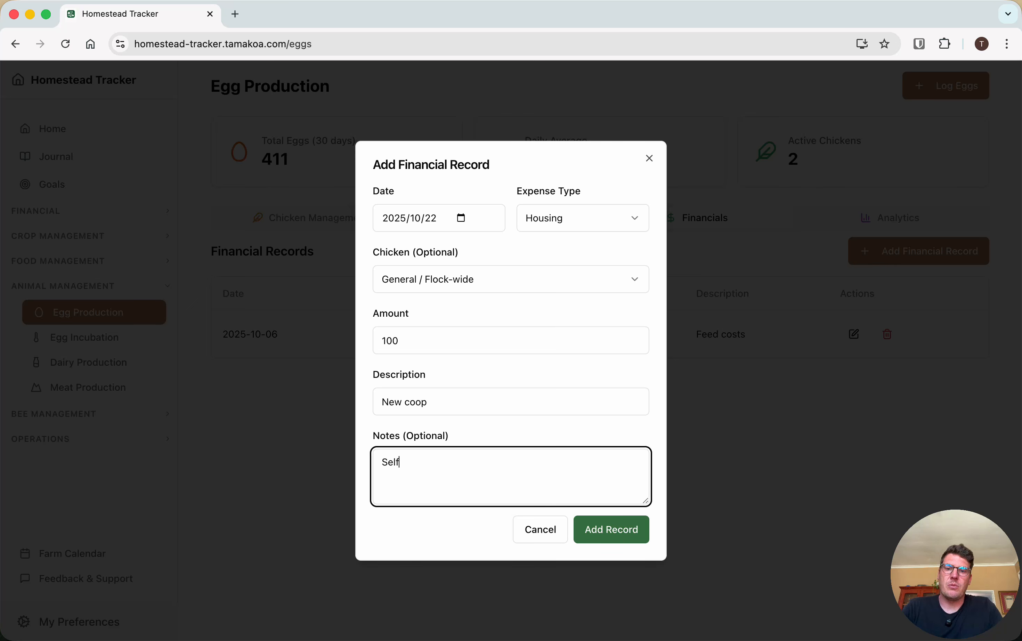
{"action": "type", "text": " built"}
{"action": "left_click", "coordinate": [645, 531]}
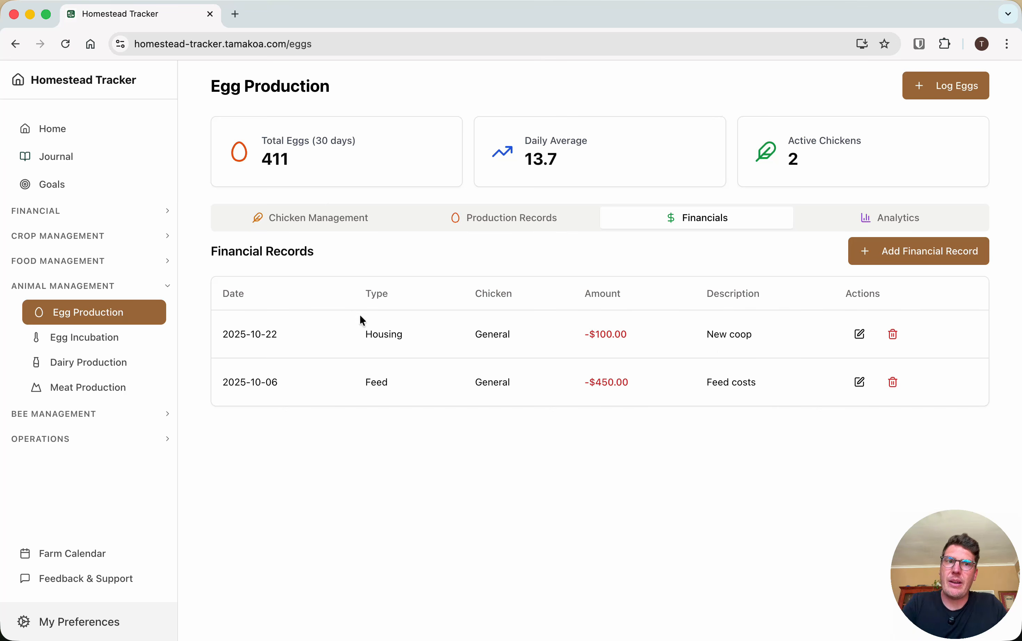
Look over the Cost Tracker's recent financial records and examine the expense and income breakdowns in its analytics
{"action": "left_click", "coordinate": [24, 210]}
{"action": "left_click", "coordinate": [83, 240]}
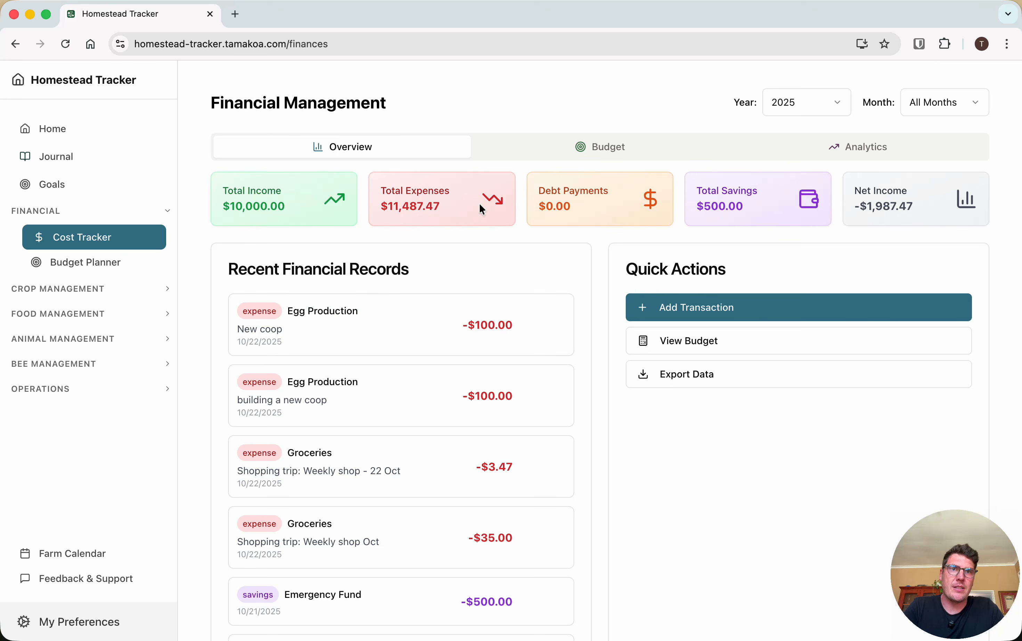
{"action": "left_click", "coordinate": [881, 150]}
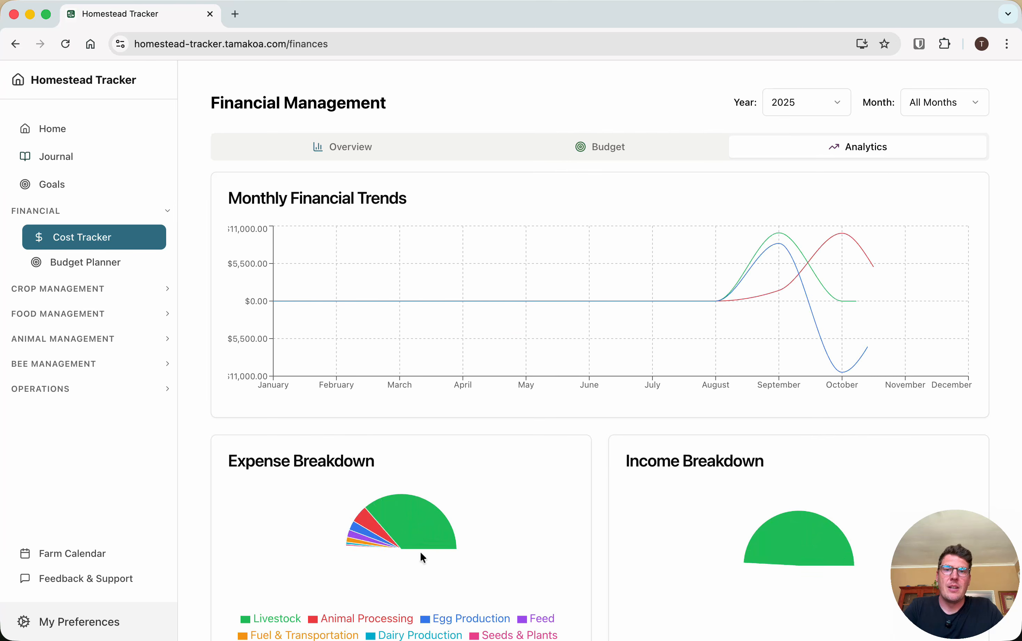
{"action": "scroll", "coordinate": [420, 551], "scroll_direction": "down", "scroll_amount": 3}
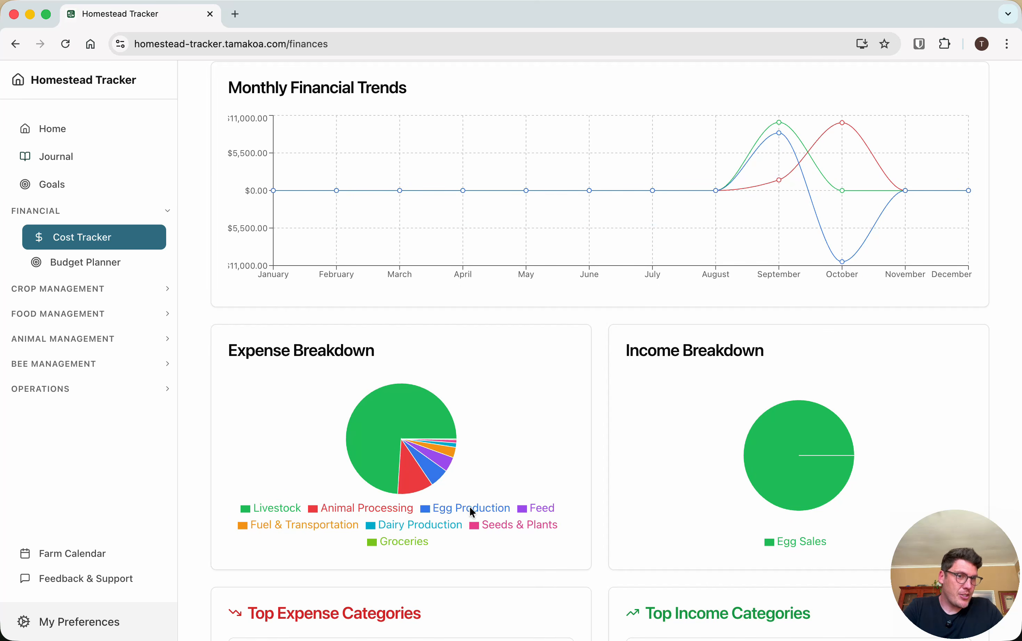
Return to Egg Production and check the total investment and cost per egg in its analytics
{"action": "left_click", "coordinate": [56, 315]}
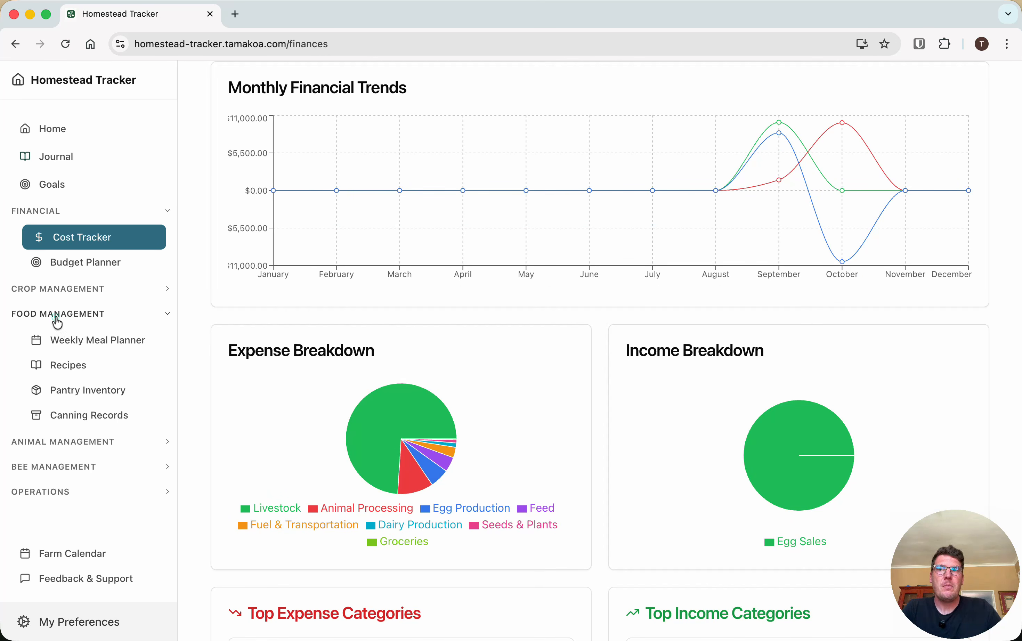
{"action": "left_click", "coordinate": [64, 442]}
{"action": "left_click", "coordinate": [81, 470]}
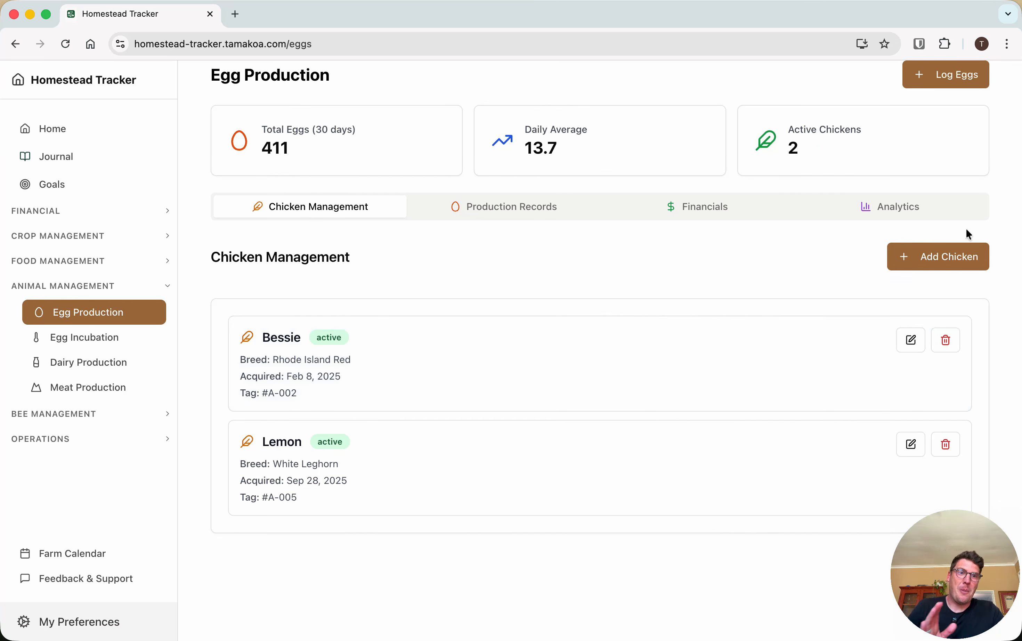
{"action": "left_click", "coordinate": [940, 214]}
{"action": "scroll", "coordinate": [810, 390], "scroll_direction": "down", "scroll_amount": 5}
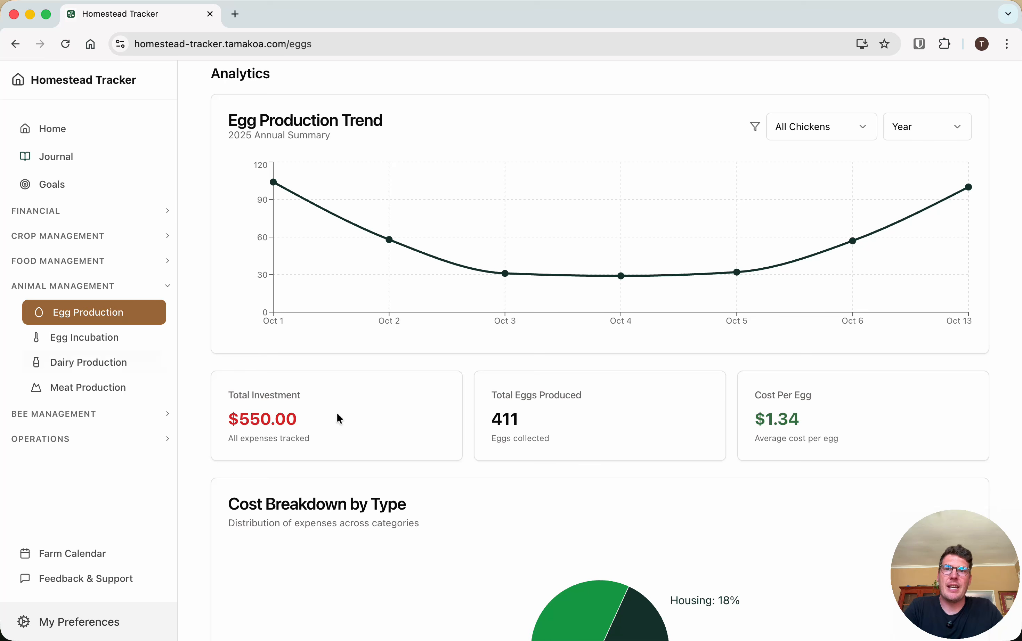
Compare the flock's financial records with the investment, cost per egg and production trend in the analytics
{"action": "scroll", "coordinate": [338, 417], "scroll_direction": "up", "scroll_amount": 5}
{"action": "left_click", "coordinate": [696, 194]}
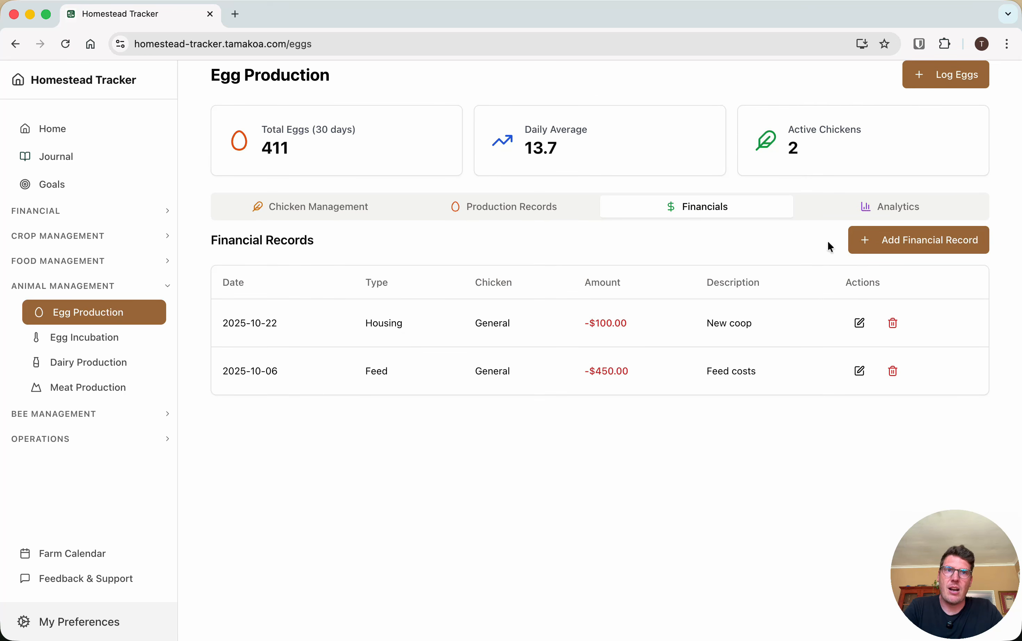
{"action": "left_click", "coordinate": [911, 207]}
{"action": "scroll", "coordinate": [541, 636], "scroll_direction": "down", "scroll_amount": 4}
{"action": "scroll", "coordinate": [542, 637], "scroll_direction": "down", "scroll_amount": 1}
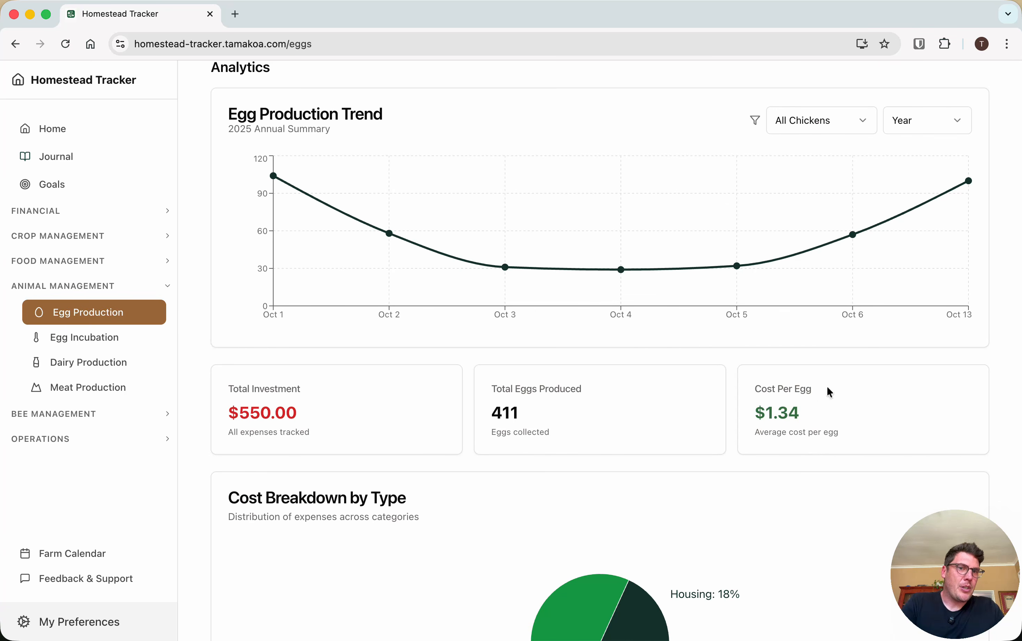
{"action": "scroll", "coordinate": [705, 413], "scroll_direction": "up", "scroll_amount": 5}
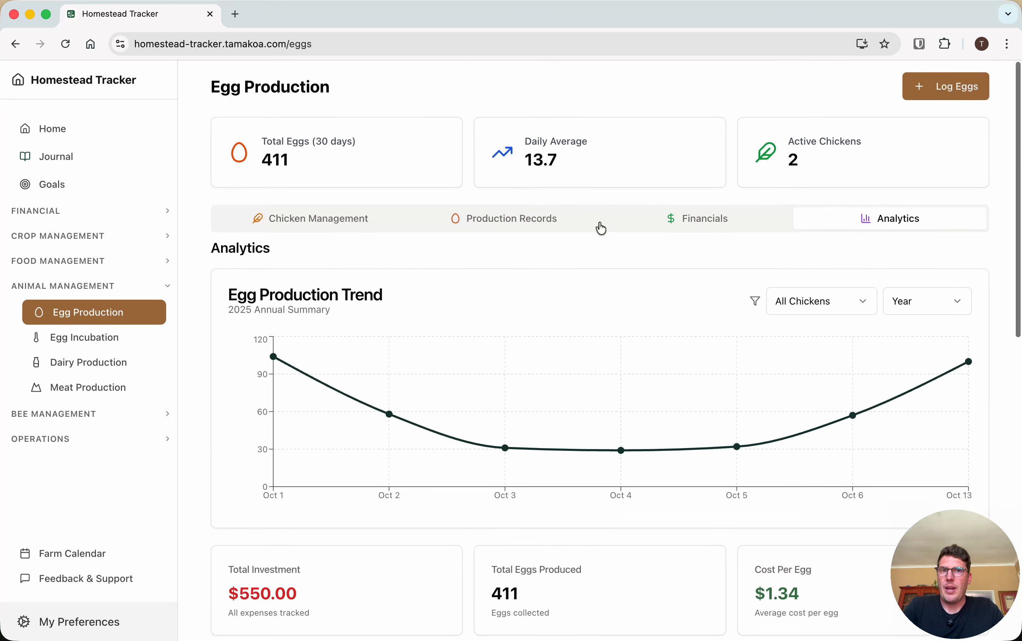
{"action": "left_click", "coordinate": [707, 232]}
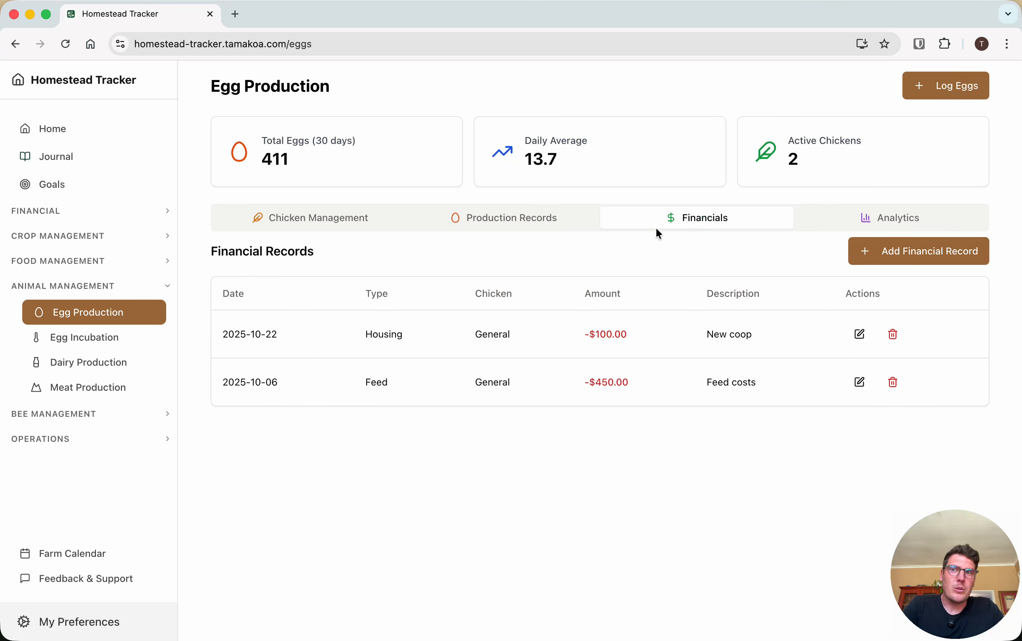
{"action": "left_click", "coordinate": [908, 218]}
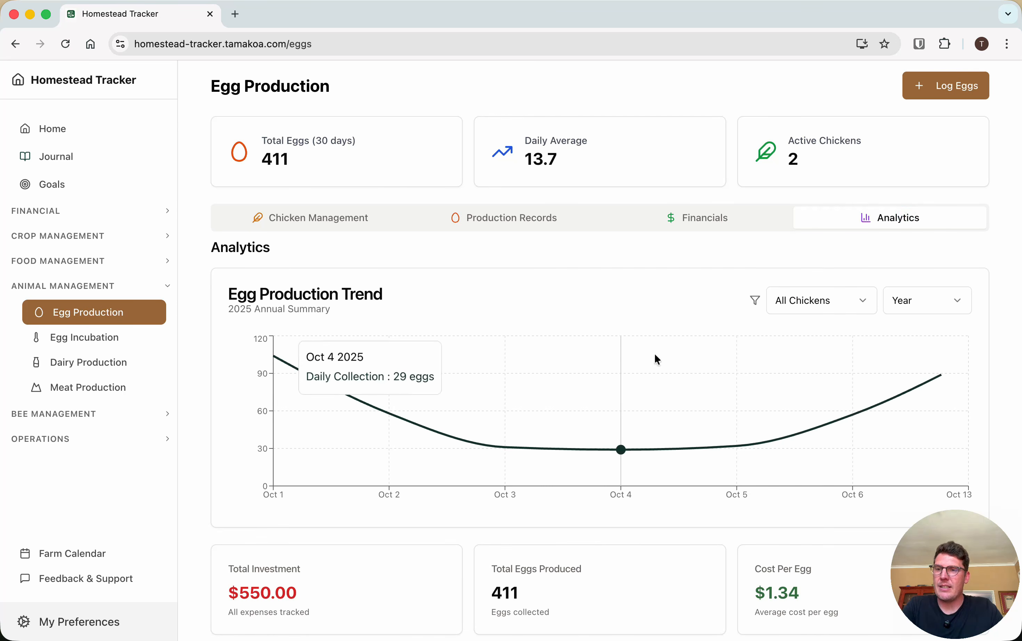
{"action": "scroll", "coordinate": [655, 358], "scroll_direction": "down", "scroll_amount": 5}
{"action": "scroll", "coordinate": [503, 316], "scroll_direction": "up", "scroll_amount": 3}
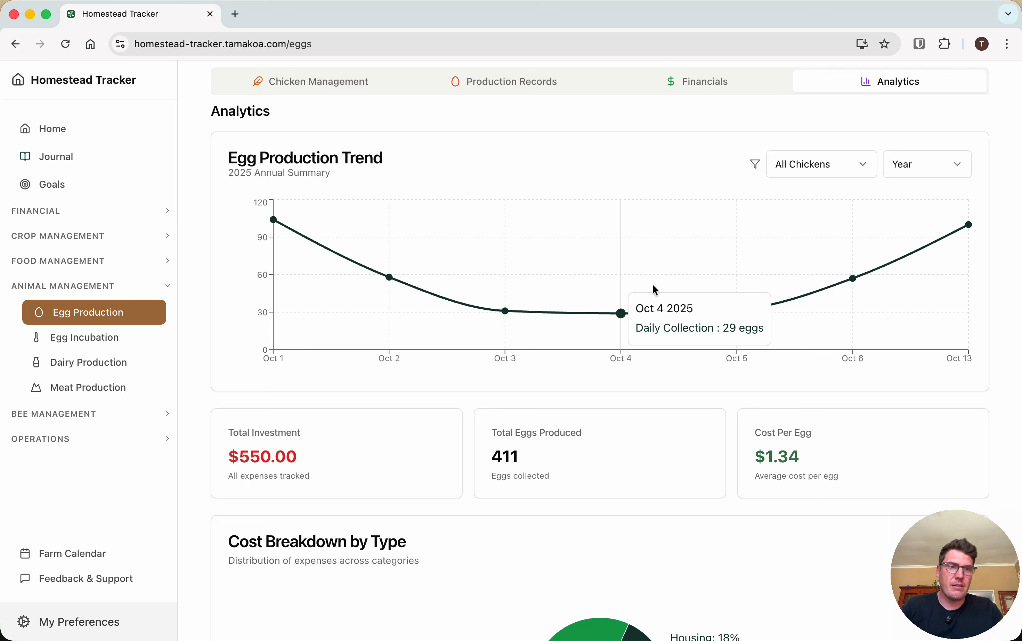
Preview the egg production trend by Month, return it to Year, and check the chicken filter options
{"action": "left_click", "coordinate": [935, 164]}
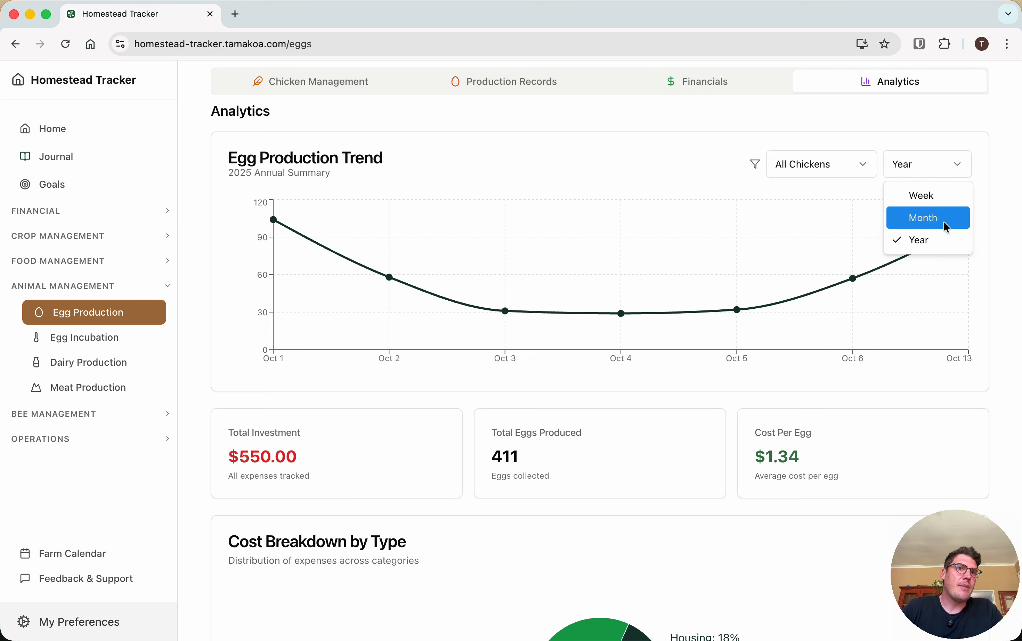
{"action": "left_click", "coordinate": [946, 224]}
{"action": "left_click", "coordinate": [958, 163]}
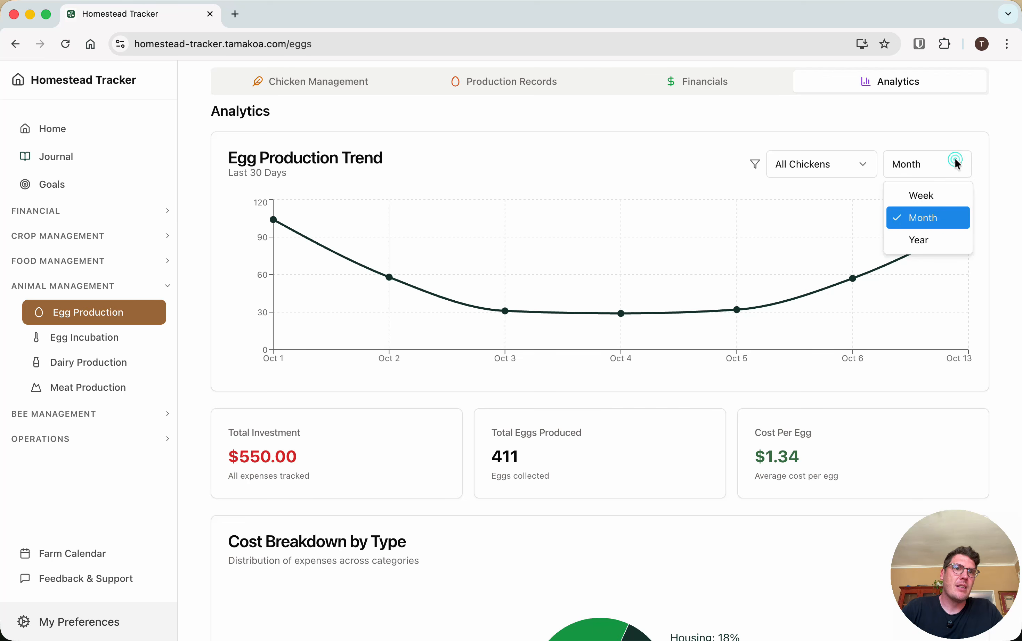
{"action": "left_click", "coordinate": [939, 238]}
{"action": "left_click", "coordinate": [858, 161]}
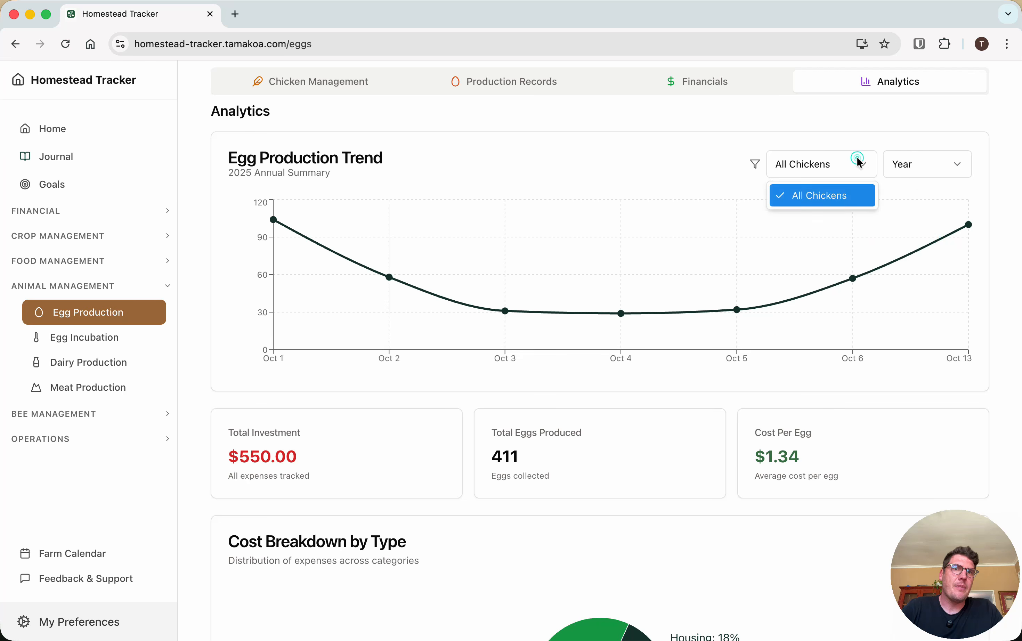
{"action": "key", "text": "Escape"}
{"action": "scroll", "coordinate": [708, 335], "scroll_direction": "down", "scroll_amount": 3}
{"action": "scroll", "coordinate": [708, 335], "scroll_direction": "up", "scroll_amount": 5}
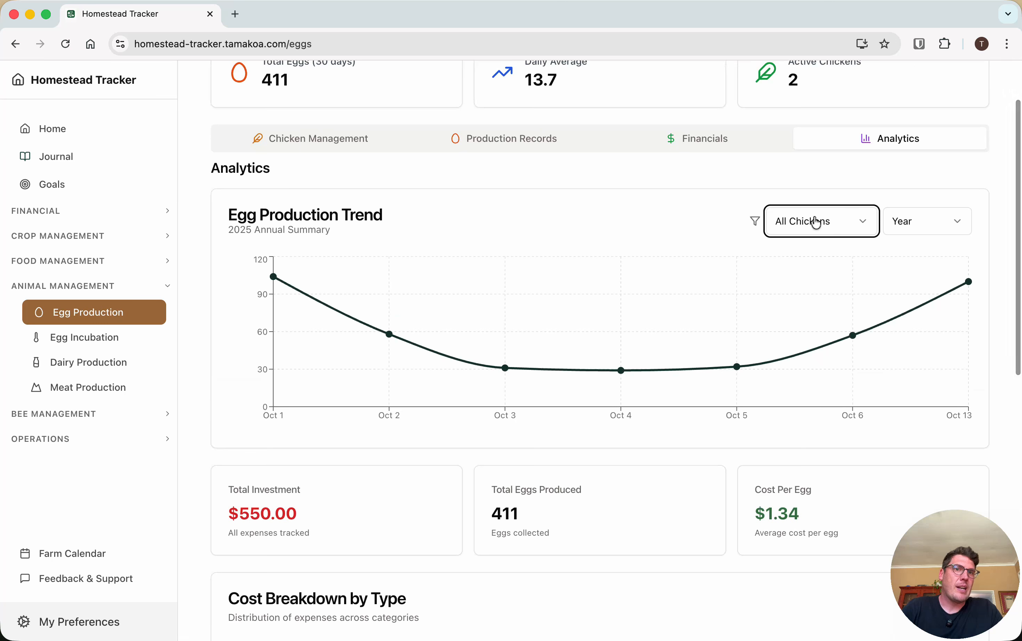
Review the egg production records by chicken and the flock's financial records
{"action": "scroll", "coordinate": [495, 162], "scroll_direction": "up", "scroll_amount": 2}
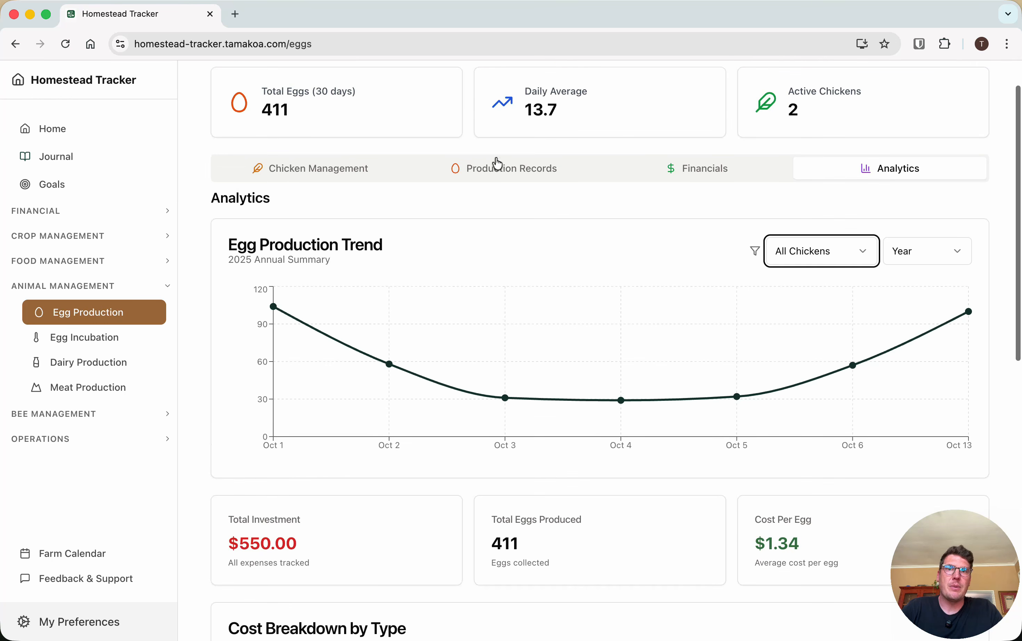
{"action": "left_click", "coordinate": [497, 163]}
{"action": "scroll", "coordinate": [417, 304], "scroll_direction": "down", "scroll_amount": 3}
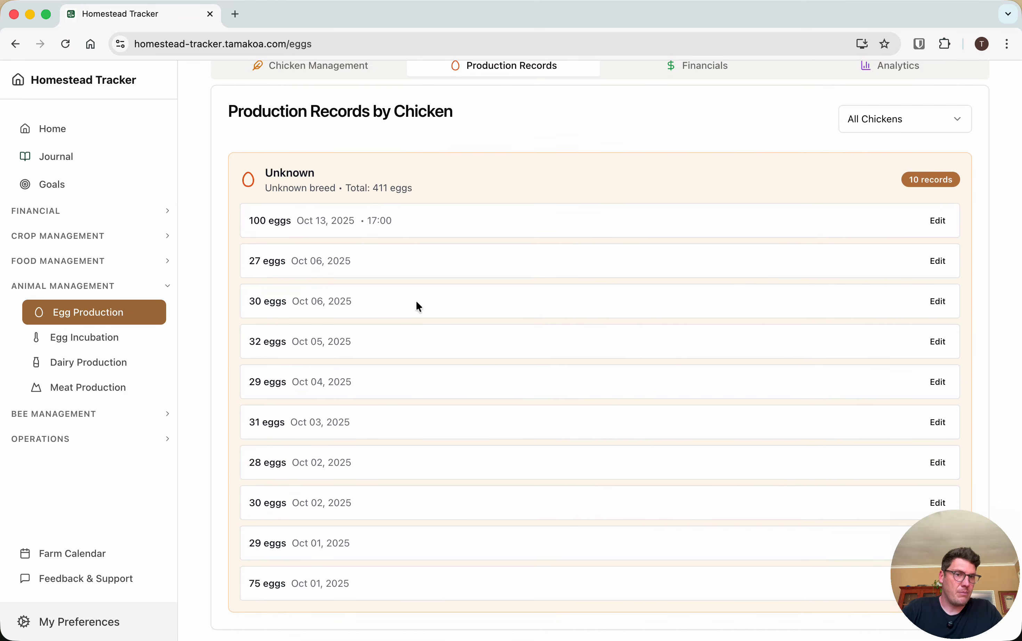
{"action": "scroll", "coordinate": [418, 307], "scroll_direction": "up", "scroll_amount": 4}
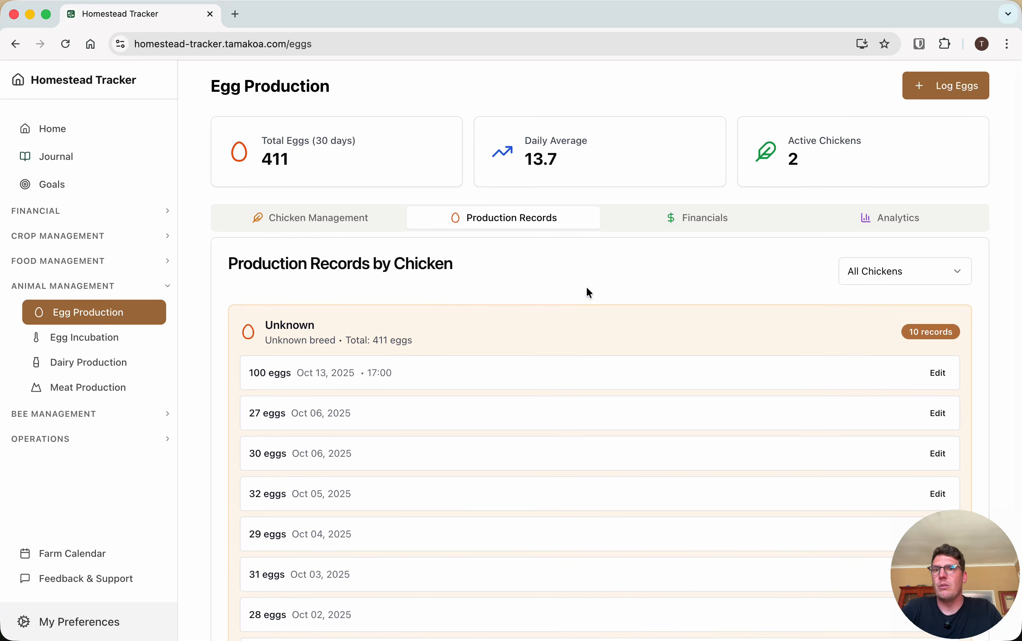
{"action": "left_click", "coordinate": [724, 229]}
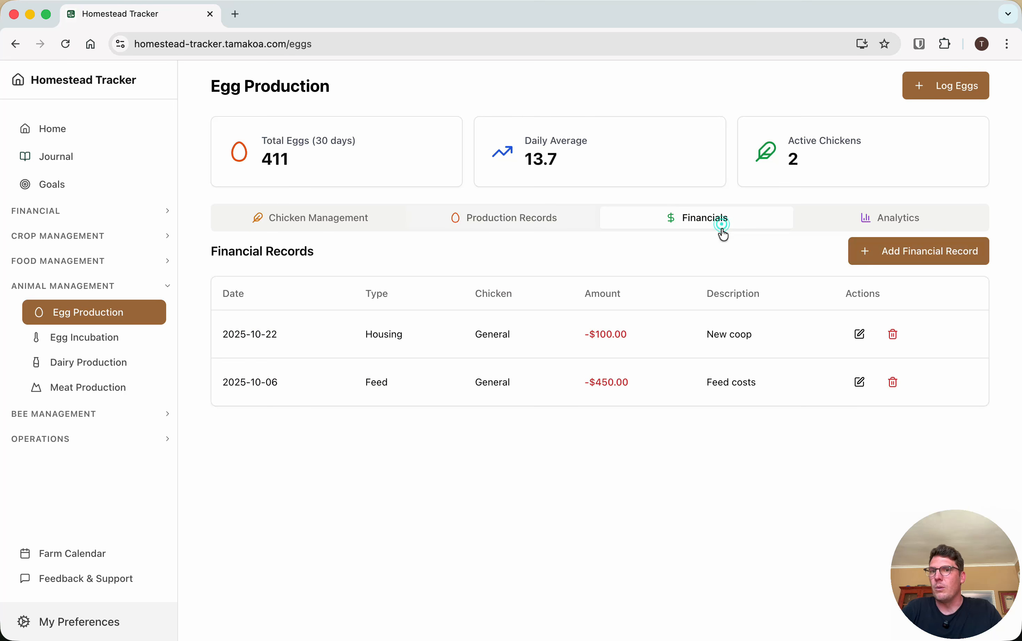
Examine the cost breakdown by type, flock performance and production statistics in the egg production analytics
{"action": "left_click", "coordinate": [930, 224]}
{"action": "scroll", "coordinate": [524, 475], "scroll_direction": "down", "scroll_amount": 15}
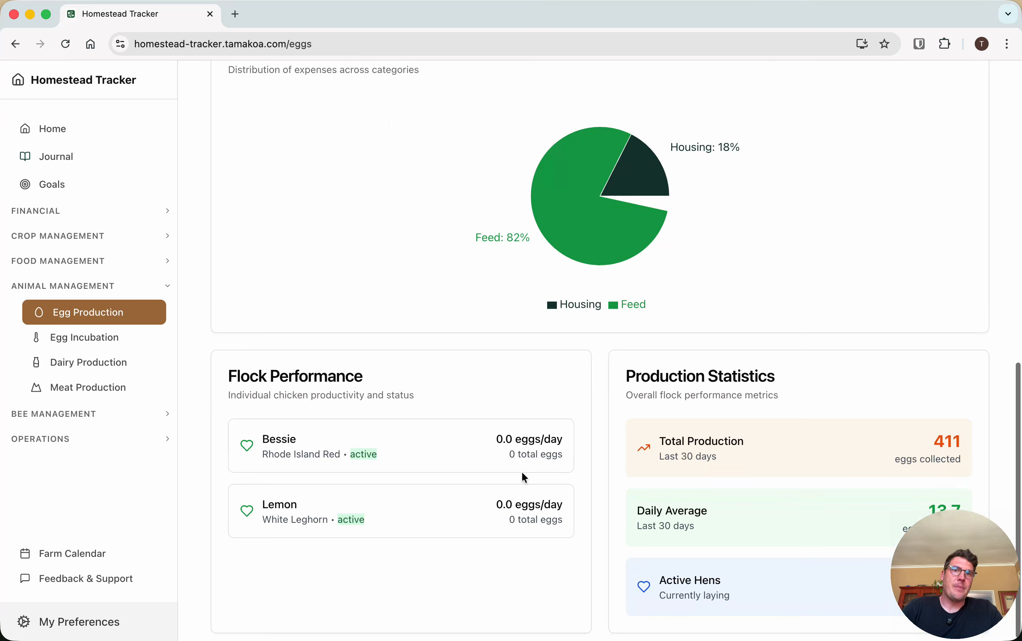
{"action": "scroll", "coordinate": [522, 472], "scroll_direction": "up", "scroll_amount": 2}
{"action": "mouse_move", "coordinate": [634, 212]}
{"action": "scroll", "coordinate": [653, 275], "scroll_direction": "down", "scroll_amount": 3}
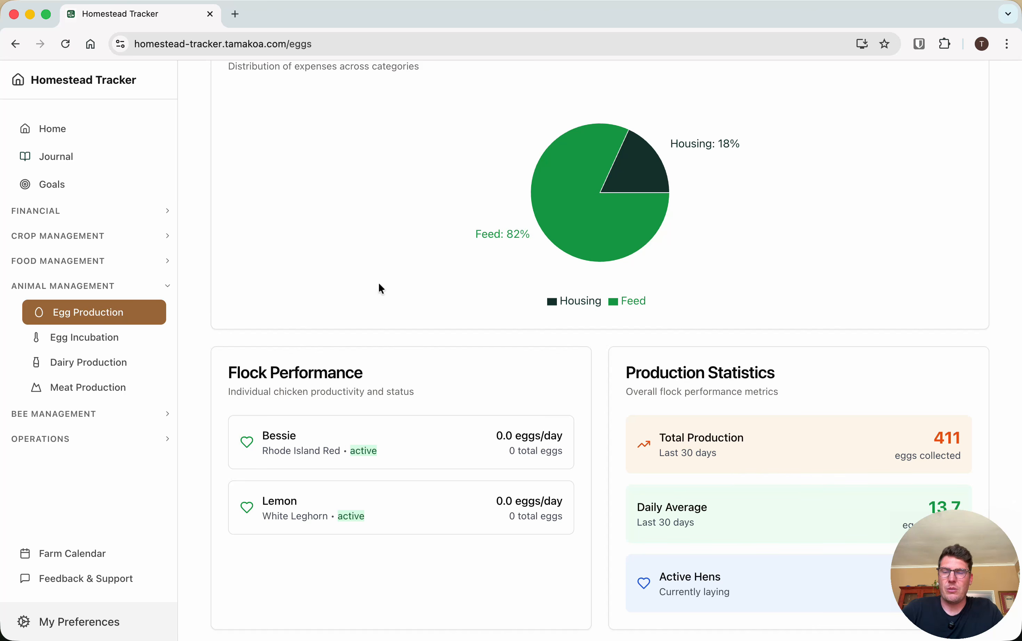
{"action": "scroll", "coordinate": [352, 453], "scroll_direction": "up", "scroll_amount": 15}
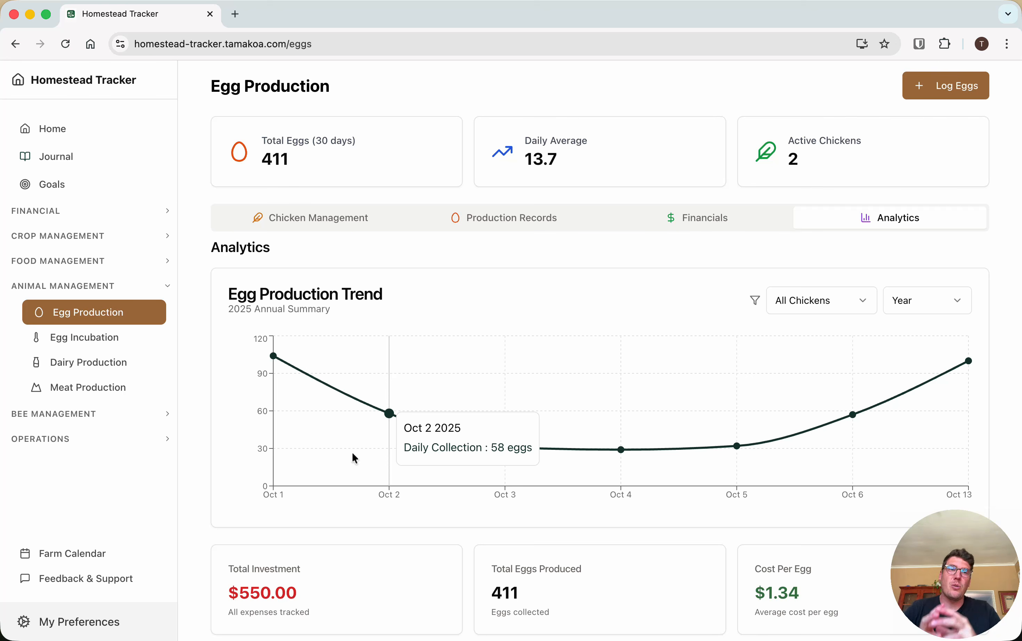
View the Egg Incubation batches and inspect the form for creating a batch without saving anything
{"action": "left_click", "coordinate": [65, 344]}
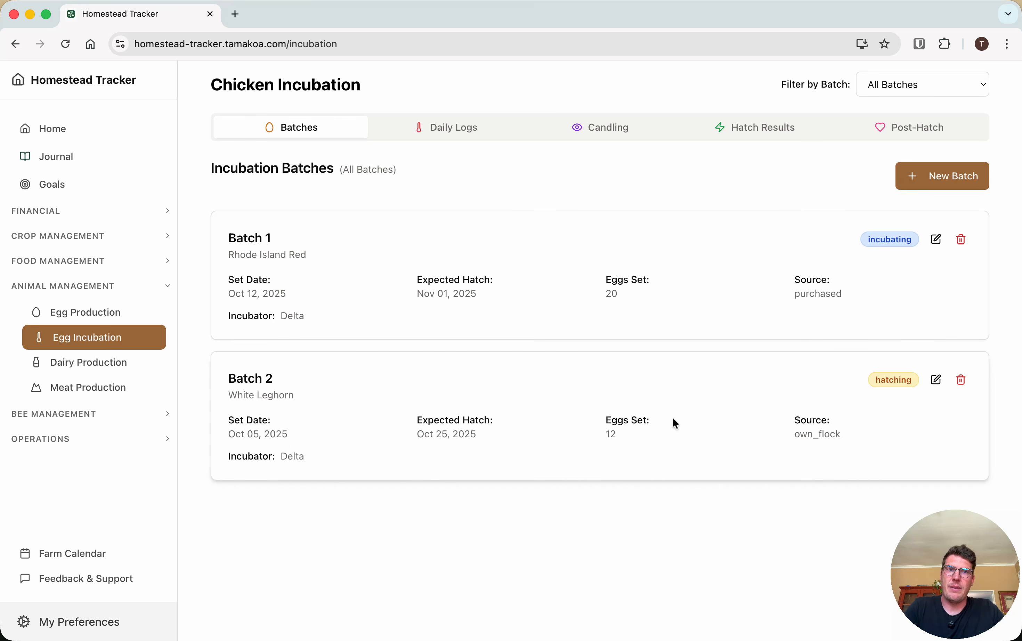
{"action": "left_click", "coordinate": [950, 178]}
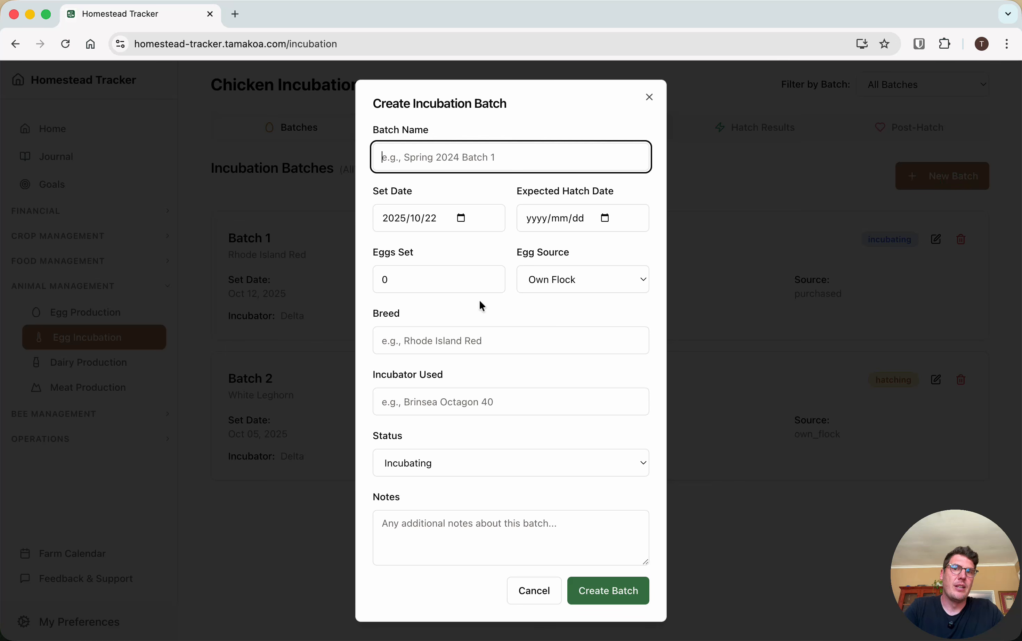
{"action": "left_click", "coordinate": [755, 227]}
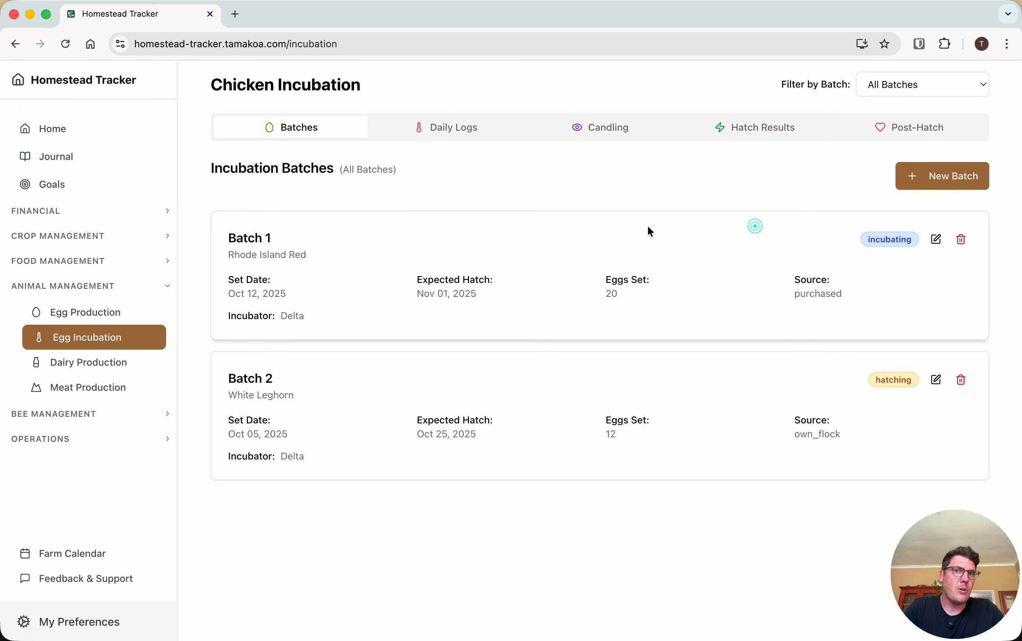
Check the empty daily logs against the incubation batches and start a new daily log for Batch 1
{"action": "left_click", "coordinate": [455, 126]}
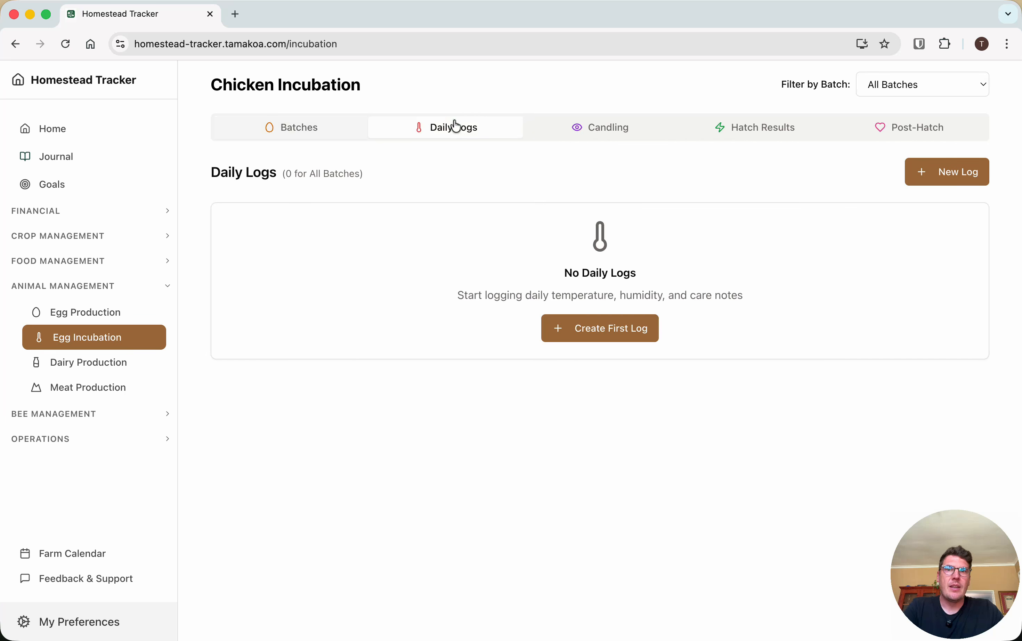
{"action": "left_click", "coordinate": [312, 135]}
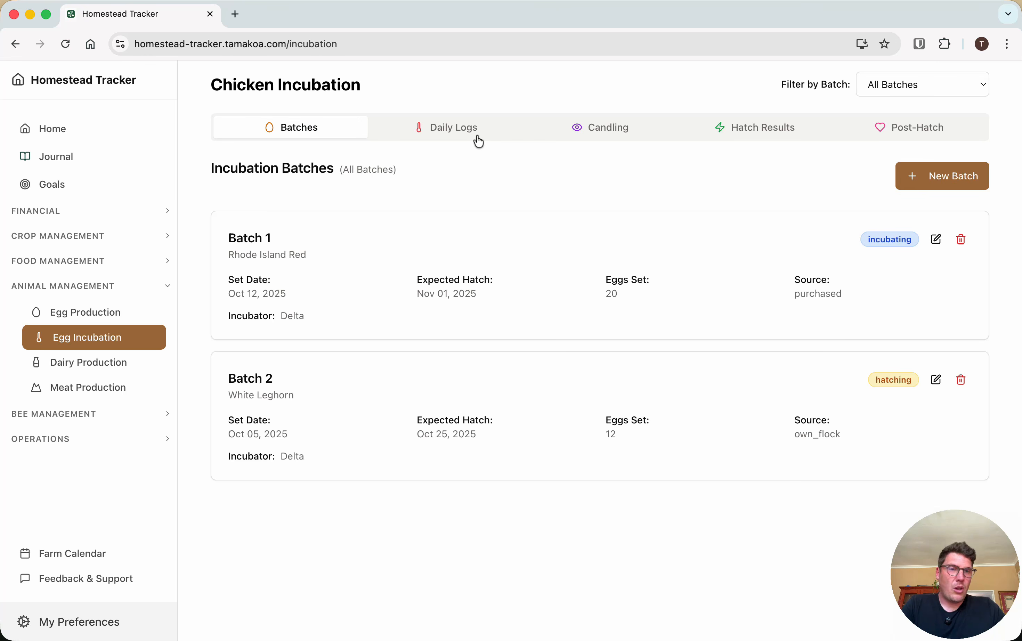
{"action": "left_click", "coordinate": [479, 140]}
{"action": "left_click", "coordinate": [600, 338]}
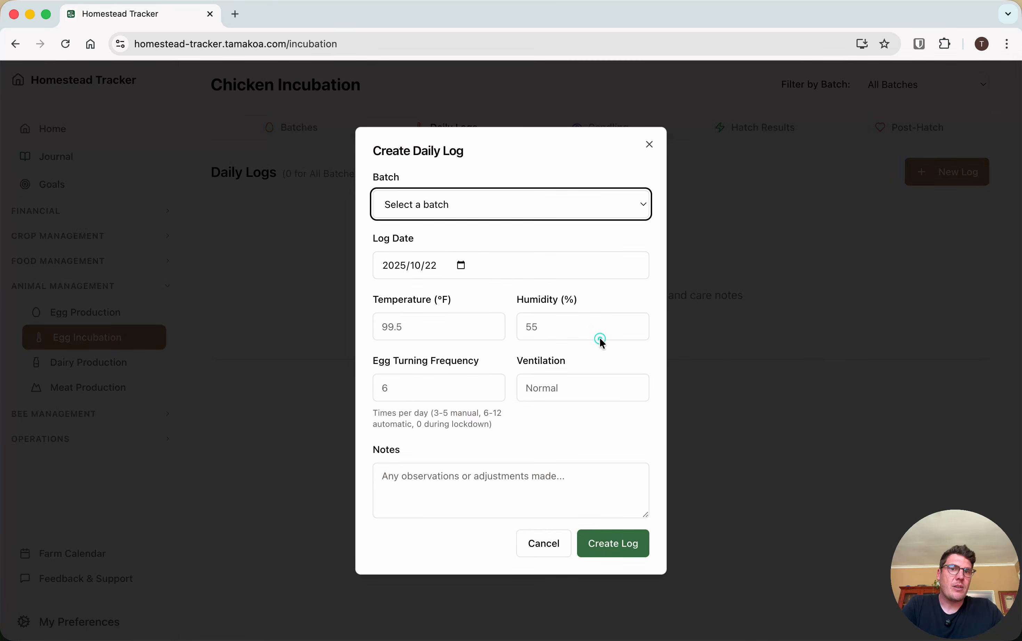
{"action": "left_click", "coordinate": [435, 207]}
{"action": "left_click", "coordinate": [436, 215]}
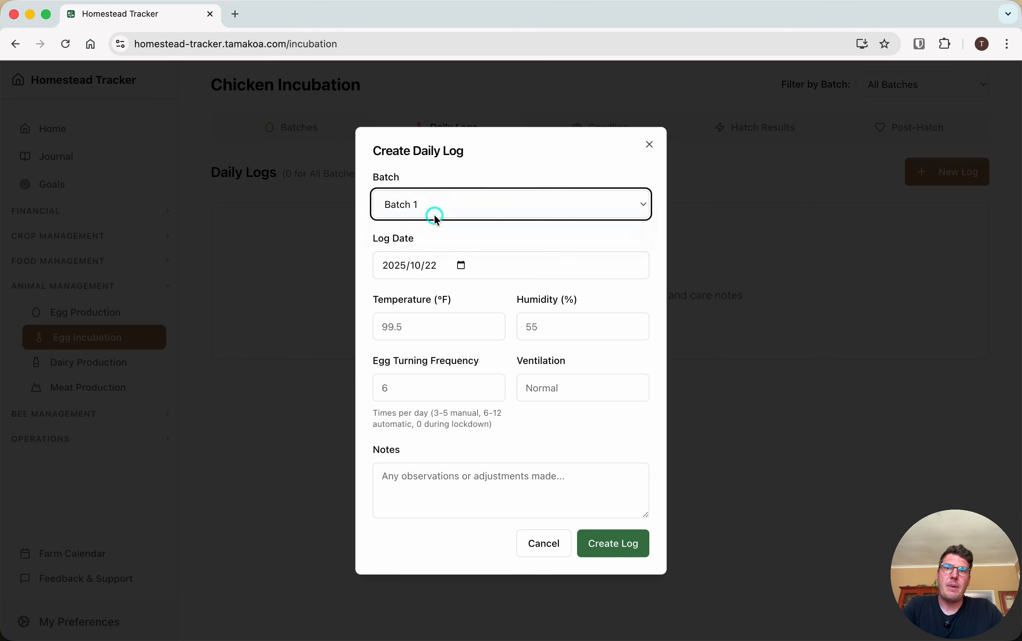
Set the daily log's temperature to 36 °F, humidity to 70% and egg turning frequency to 3, and create the log
{"action": "left_click", "coordinate": [403, 328]}
{"action": "left_click", "coordinate": [451, 368]}
{"action": "left_click", "coordinate": [558, 327]}
{"action": "left_click", "coordinate": [598, 364]}
{"action": "left_click", "coordinate": [411, 384]}
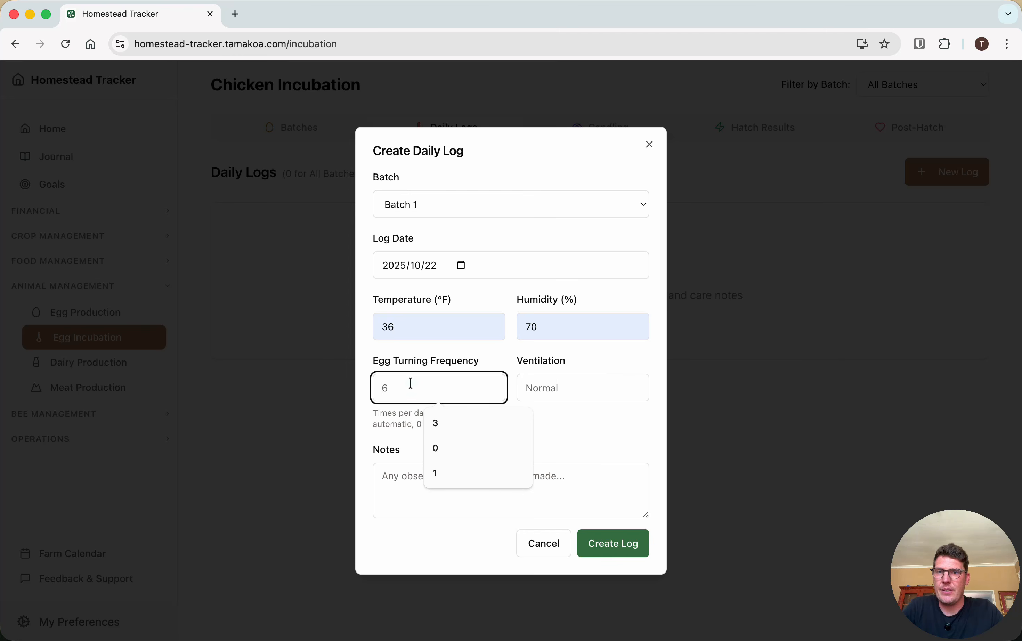
{"action": "left_click", "coordinate": [441, 423]}
{"action": "left_click", "coordinate": [624, 545]}
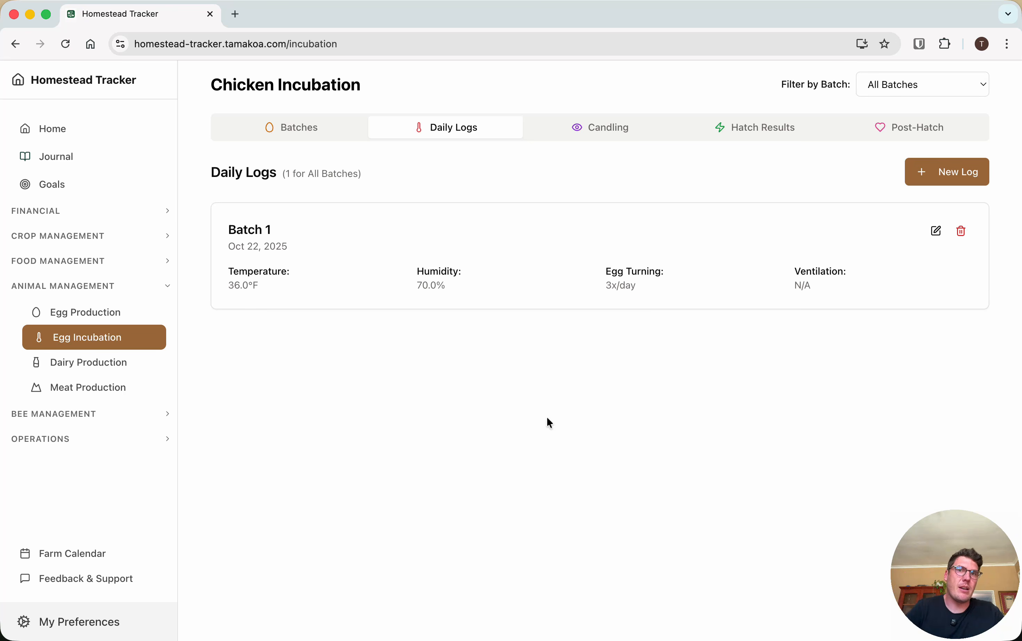
Start the first candling record and assign it to Batch 1
{"action": "left_click", "coordinate": [630, 129]}
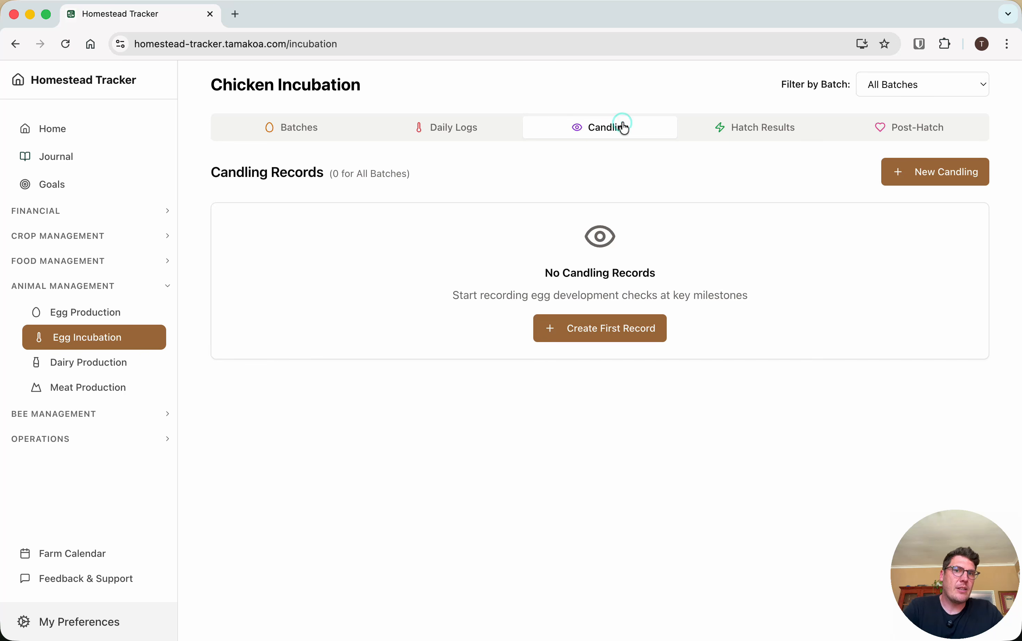
{"action": "left_click", "coordinate": [614, 330]}
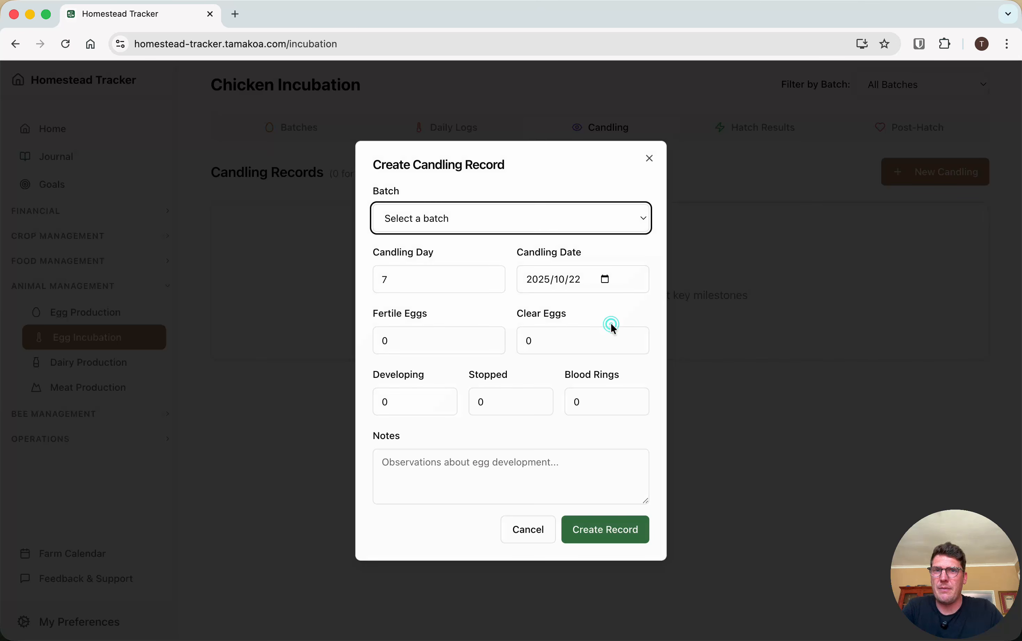
{"action": "left_click", "coordinate": [641, 232]}
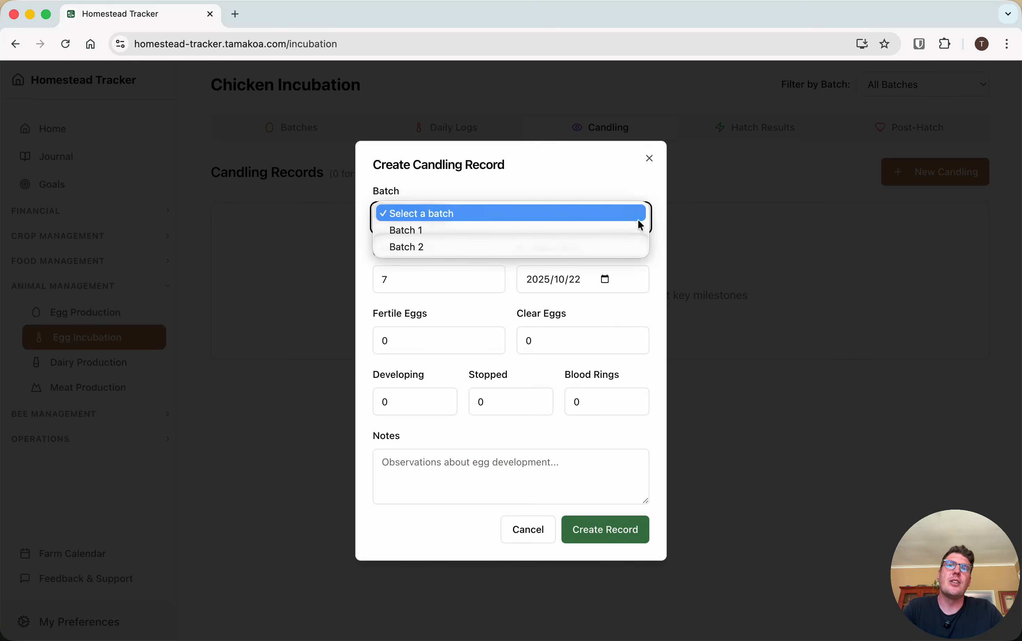
{"action": "left_click", "coordinate": [428, 228]}
Set the candling day to 14 in the candling record
{"action": "left_click", "coordinate": [385, 279]}
{"action": "left_click", "coordinate": [394, 278]}
{"action": "type", "text": "18"}
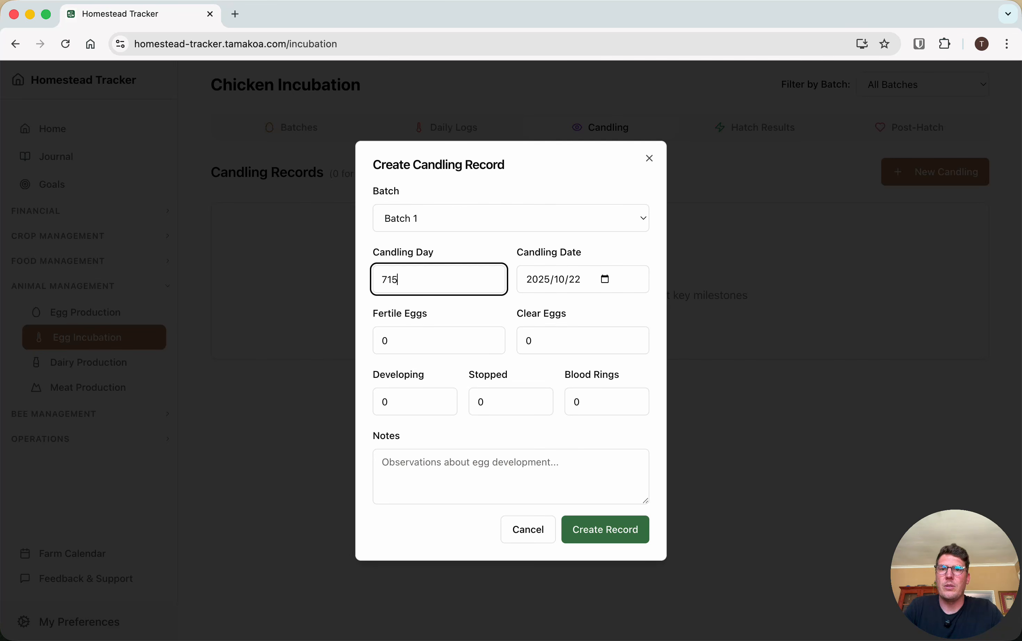
{"action": "key", "text": "BackSpace"}
{"action": "key", "text": "BackSpace"}
{"action": "type", "text": "14"}
{"action": "left_click", "coordinate": [387, 280]}
{"action": "key", "text": "BackSpace"}
{"action": "left_click", "coordinate": [431, 299]}
Enter 10 fertile eggs and 1 clear egg in the candling record
{"action": "left_click", "coordinate": [385, 341]}
{"action": "left_click", "coordinate": [384, 341]}
{"action": "type", "text": "7"}
{"action": "left_click", "coordinate": [529, 339]}
{"action": "type", "text": "1"}
{"action": "left_click", "coordinate": [384, 399]}
{"action": "left_click", "coordinate": [383, 400]}
{"action": "left_click", "coordinate": [385, 342]}
Enter 7 developing, 1 stopped and 2 blood rings, and create the candling record
{"action": "left_click", "coordinate": [383, 400]}
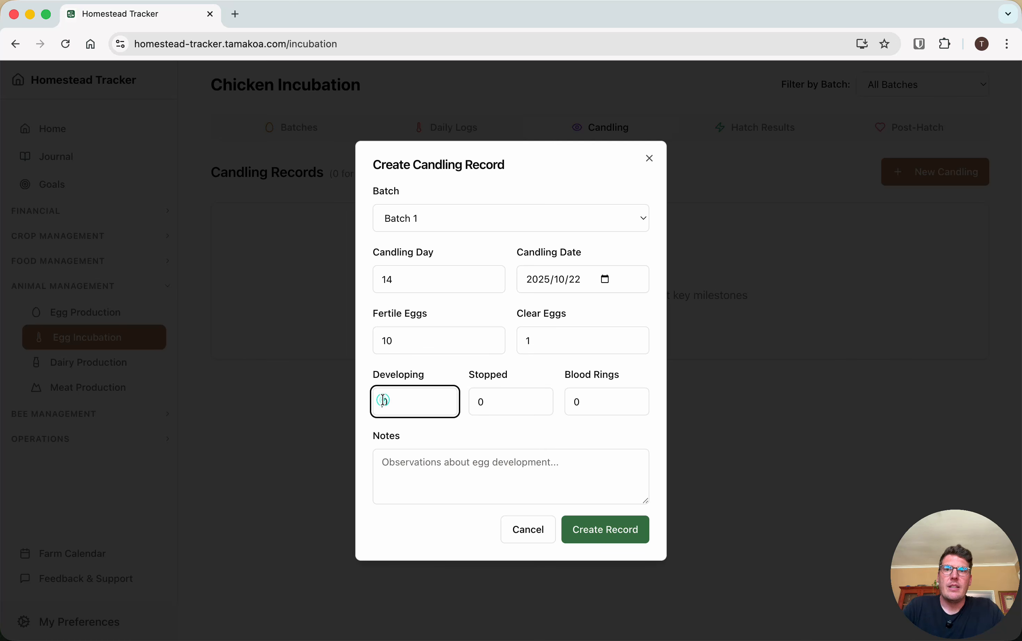
{"action": "type", "text": "7"}
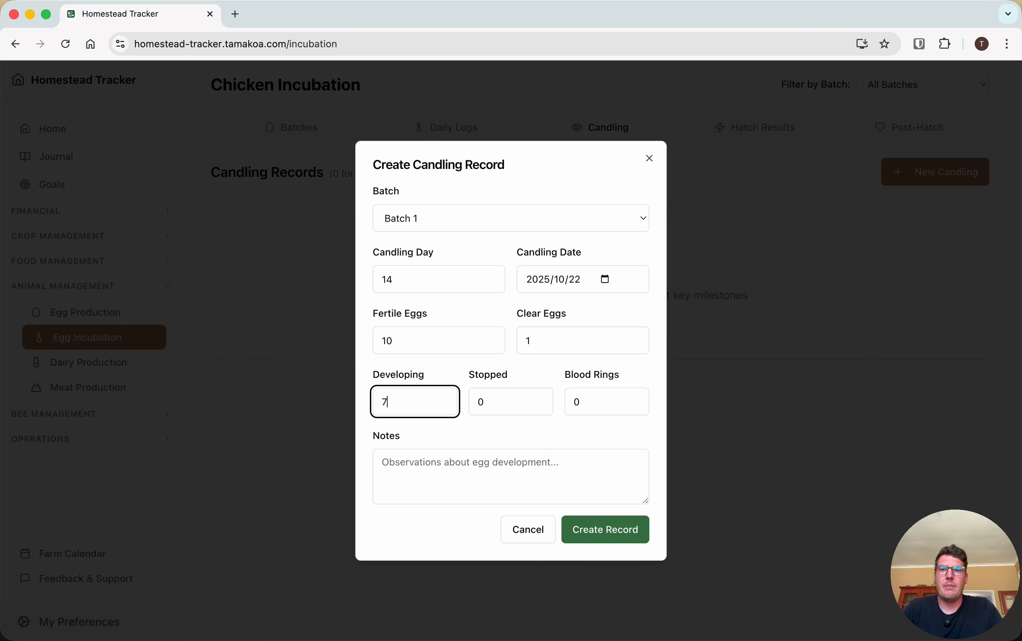
{"action": "double_click", "coordinate": [481, 401]}
{"action": "type", "text": "1"}
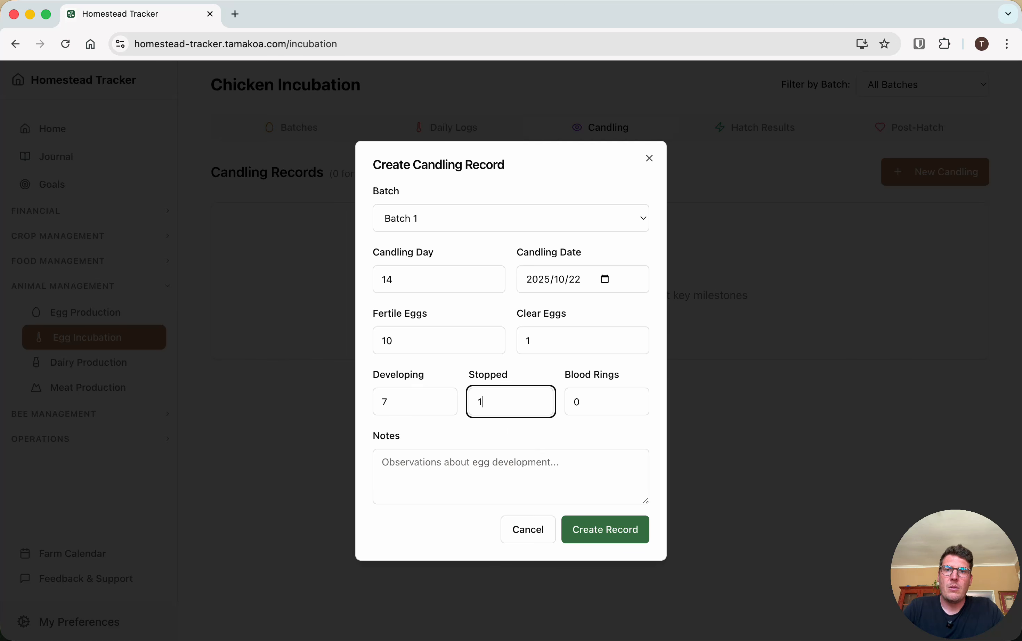
{"action": "double_click", "coordinate": [577, 400]}
{"action": "type", "text": "1"}
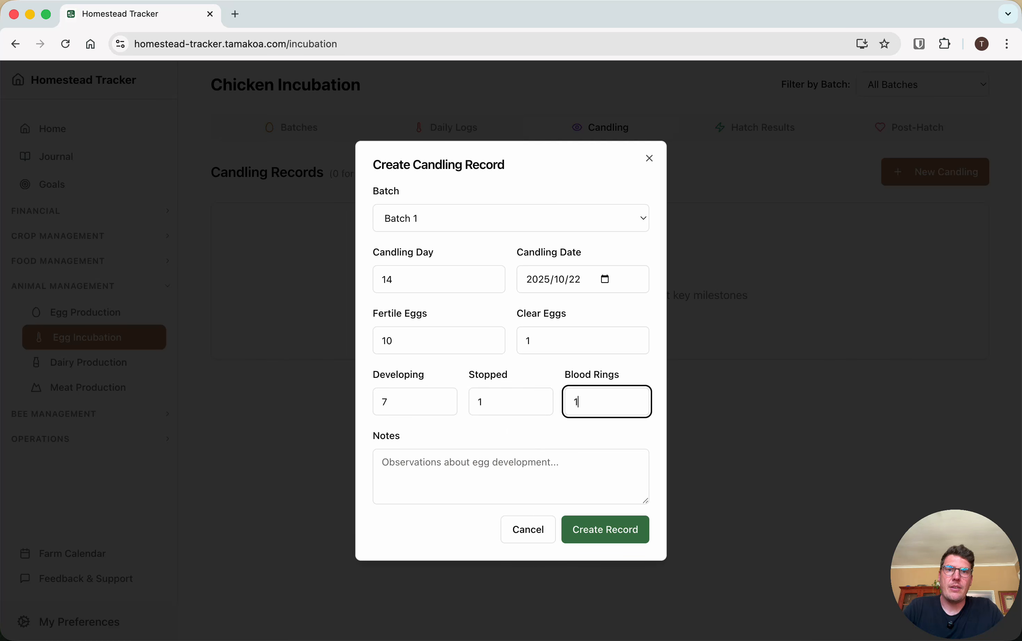
{"action": "left_click", "coordinate": [619, 532]}
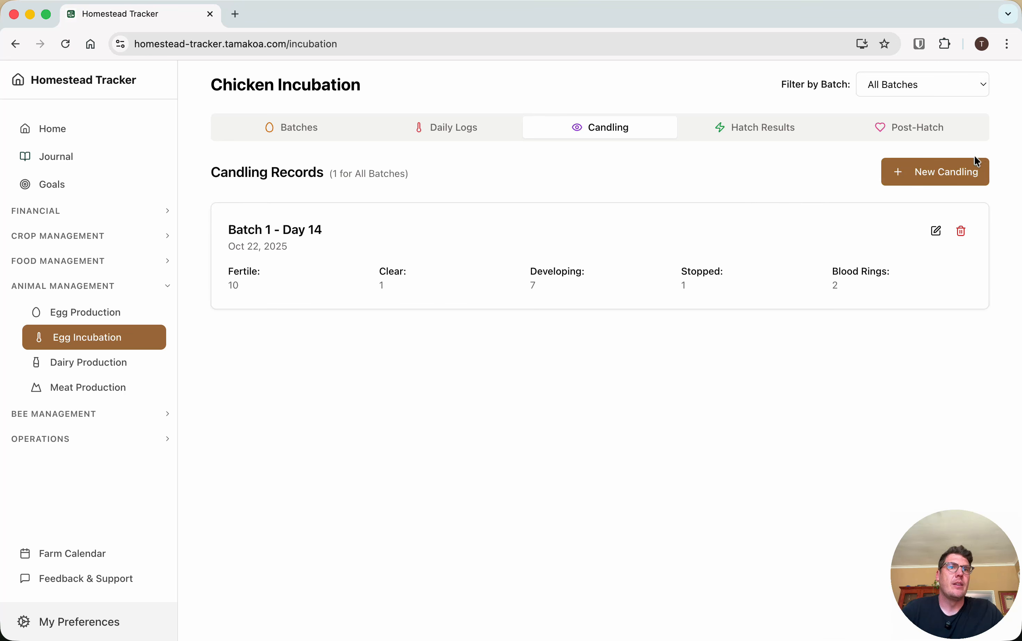
Glance at the blank new candling form, and review the hatch rate analysis and the hatch results of both batches
{"action": "left_click", "coordinate": [969, 167]}
{"action": "left_click", "coordinate": [650, 158]}
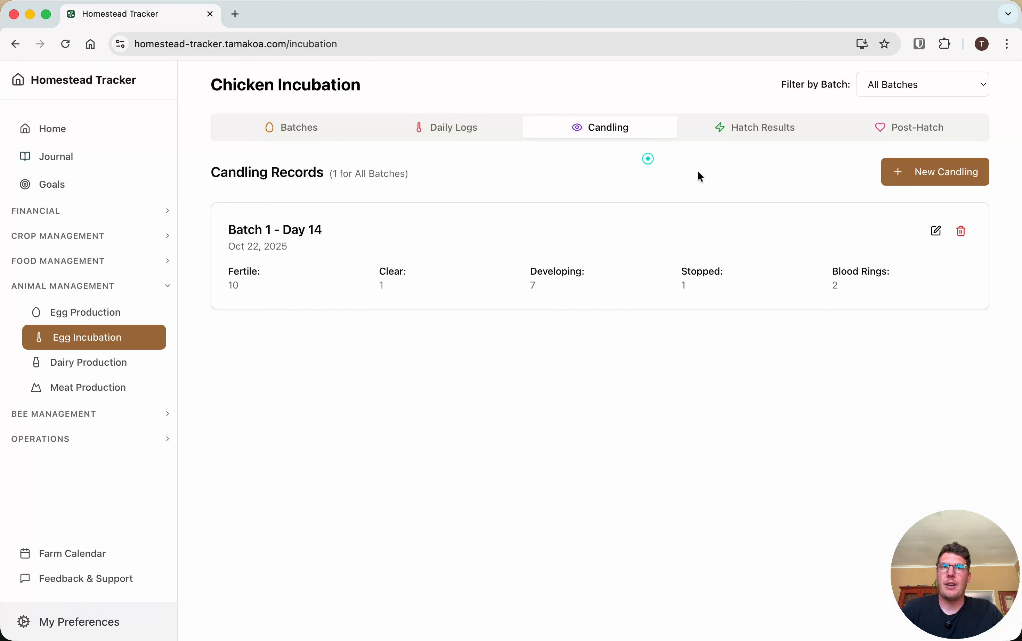
{"action": "left_click", "coordinate": [761, 133]}
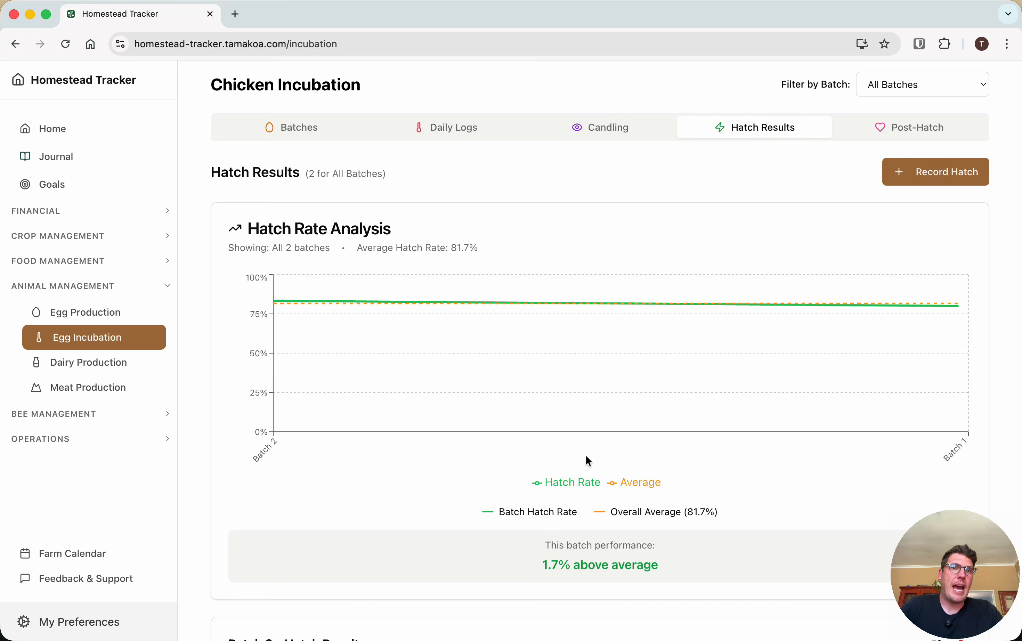
{"action": "scroll", "coordinate": [587, 458], "scroll_direction": "down", "scroll_amount": 6}
{"action": "scroll", "coordinate": [586, 457], "scroll_direction": "down", "scroll_amount": 1}
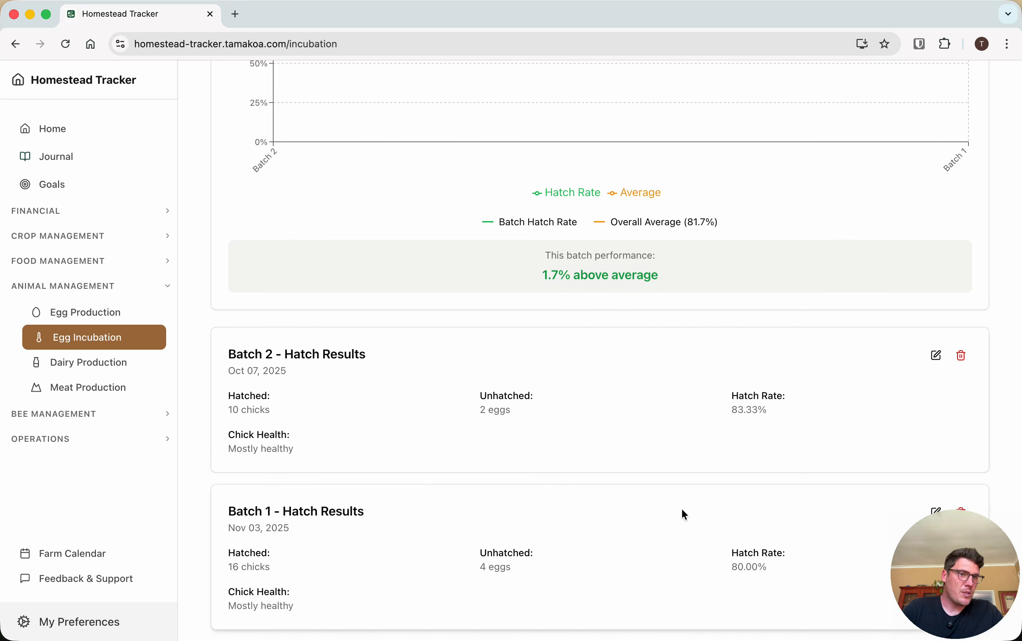
{"action": "scroll", "coordinate": [683, 514], "scroll_direction": "up", "scroll_amount": 5}
{"action": "scroll", "coordinate": [684, 511], "scroll_direction": "up", "scroll_amount": 2}
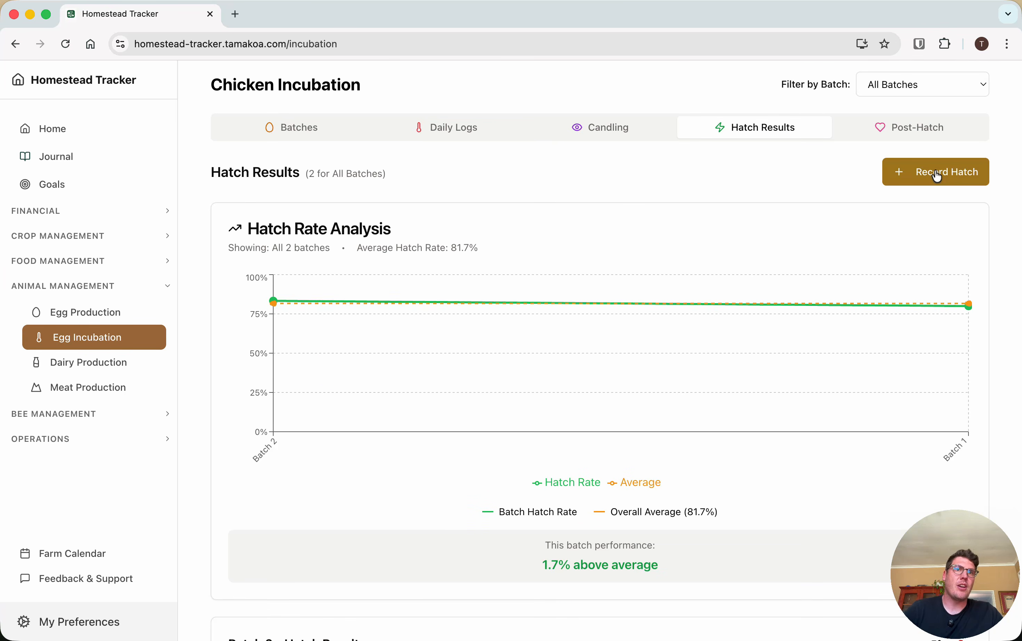
Try the automatic hatch rate calculation in a new hatch record with 10 chicks hatched and 6 eggs unhatched
{"action": "left_click", "coordinate": [939, 176]}
{"action": "left_click", "coordinate": [445, 165]}
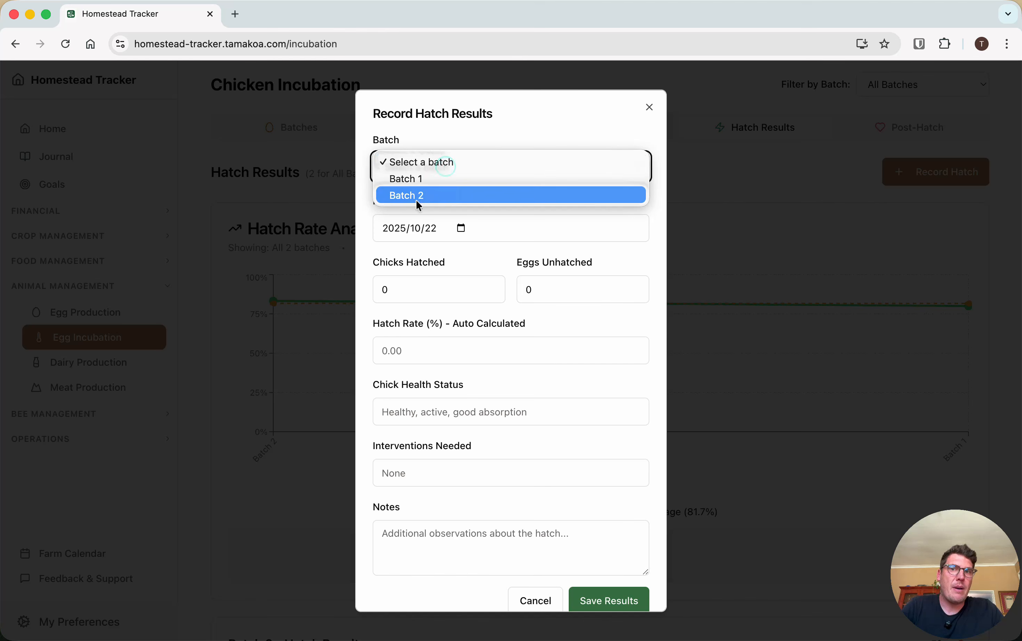
{"action": "left_click", "coordinate": [457, 259]}
{"action": "left_click", "coordinate": [378, 290]}
{"action": "type", "text": "1"}
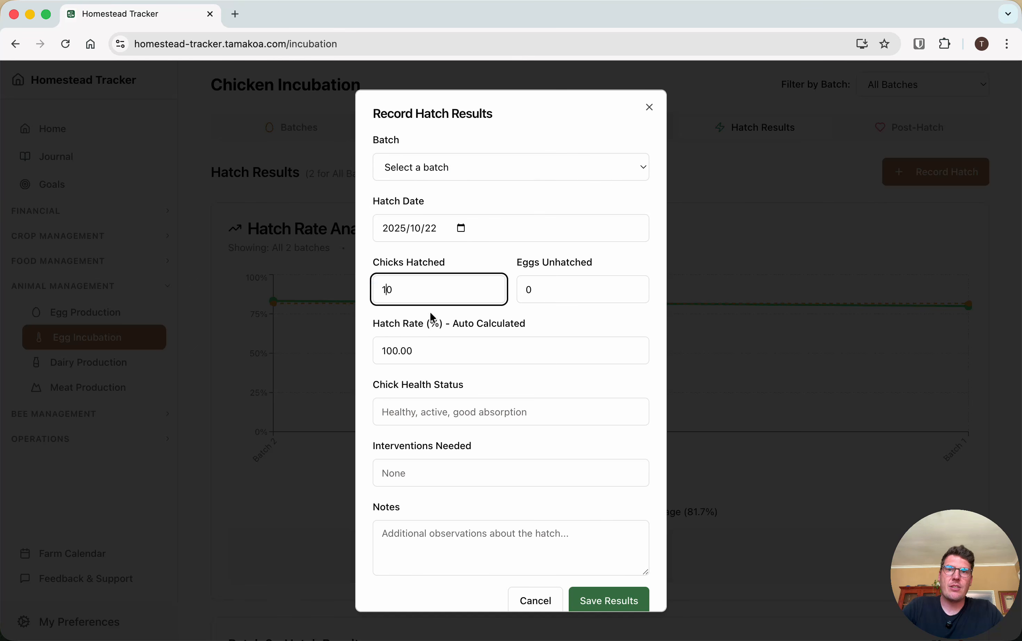
{"action": "left_click", "coordinate": [528, 289]}
{"action": "key", "text": "BackSpace"}
{"action": "type", "text": "6"}
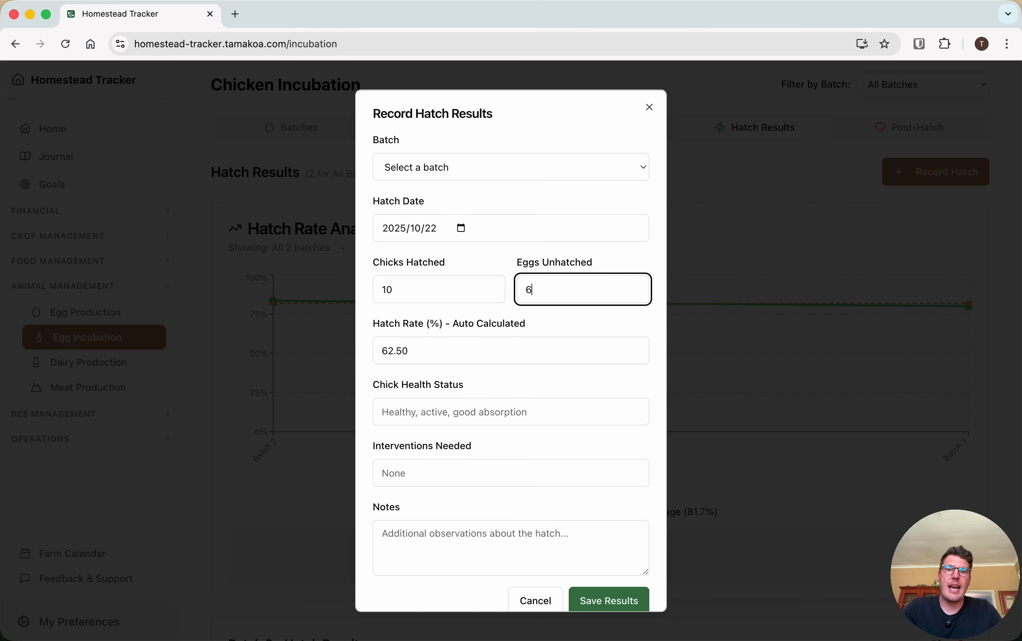
Inspect the chick health status and interventions fields, and close the hatch results form without saving
{"action": "left_click", "coordinate": [467, 370]}
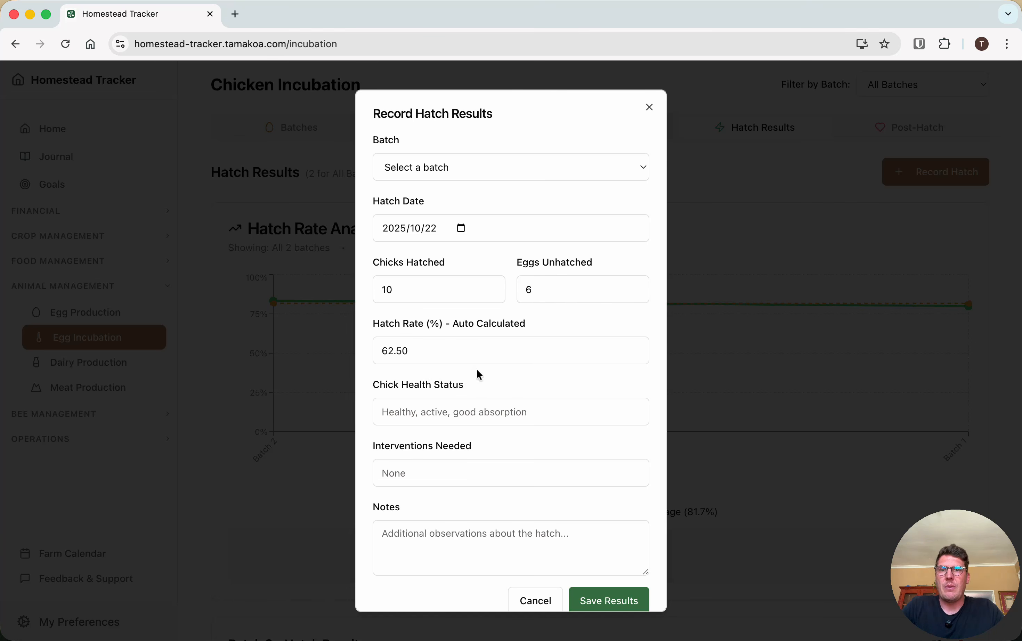
{"action": "scroll", "coordinate": [548, 400], "scroll_direction": "down", "scroll_amount": 1}
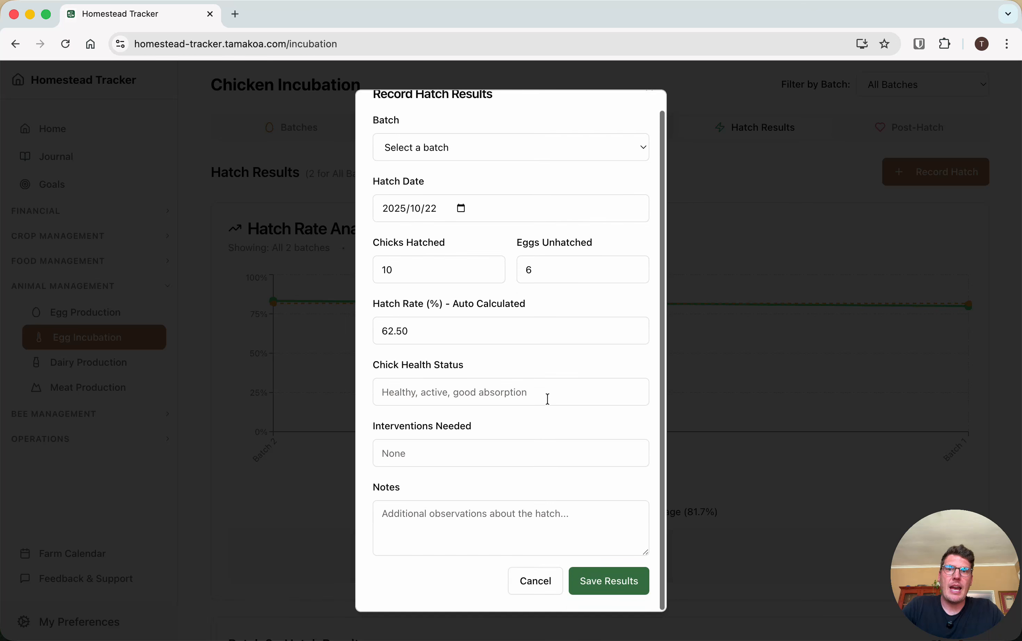
{"action": "left_click", "coordinate": [450, 401]}
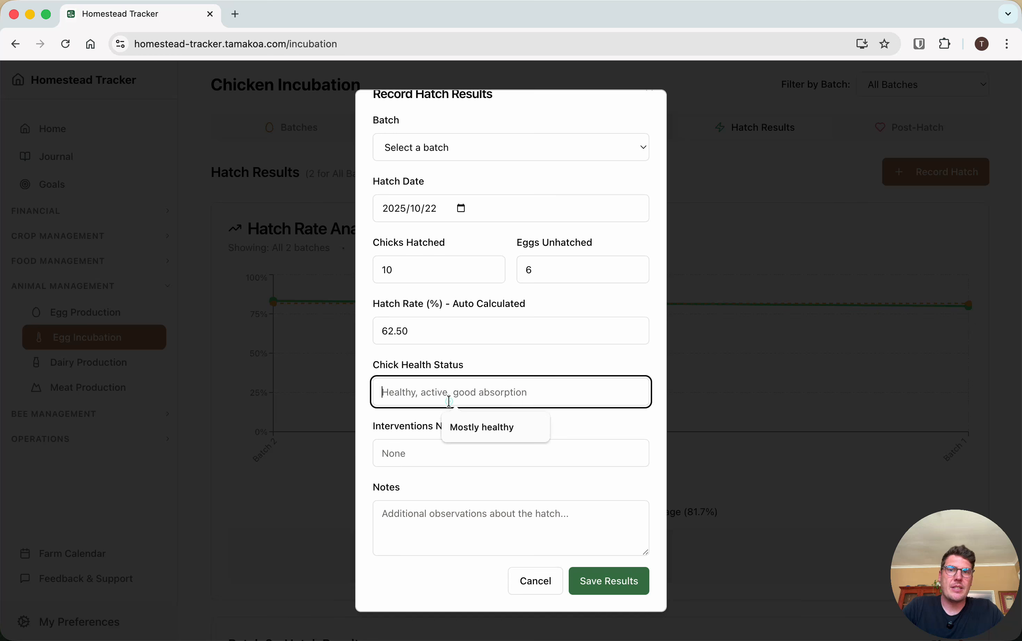
{"action": "left_click", "coordinate": [407, 455]}
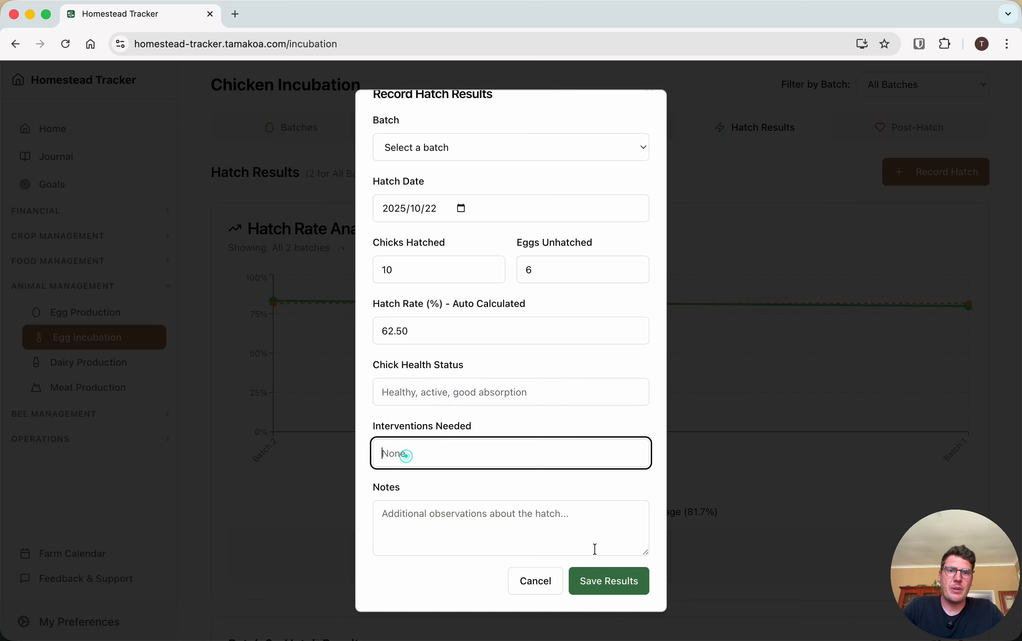
{"action": "left_click", "coordinate": [747, 274]}
Compare the hatch results of Batch 1 and Batch 2 with the batch performance against the overall average
{"action": "scroll", "coordinate": [752, 381], "scroll_direction": "down", "scroll_amount": 8}
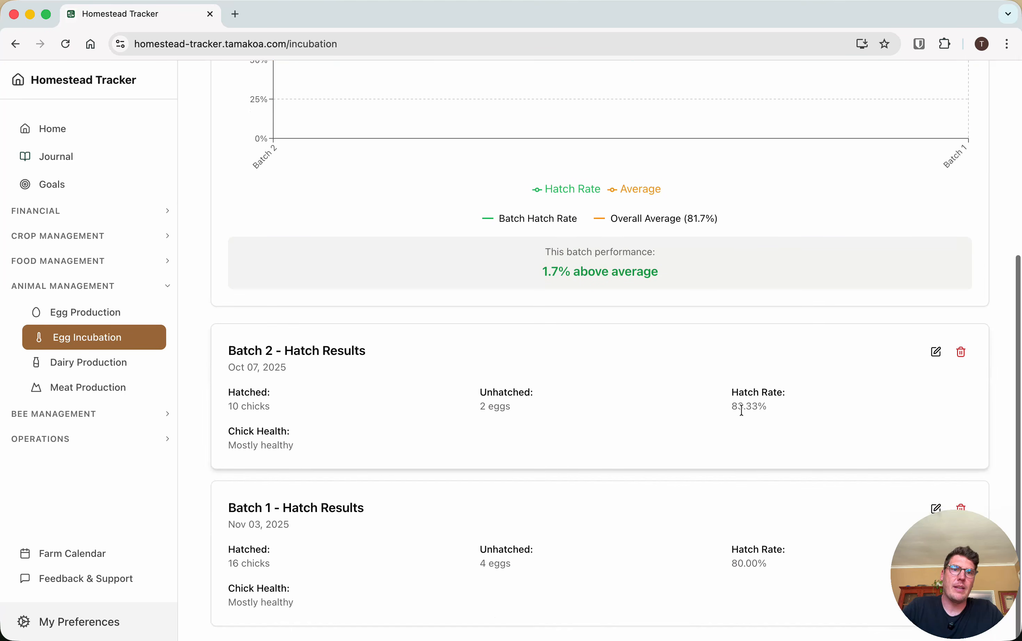
{"action": "scroll", "coordinate": [717, 309], "scroll_direction": "up", "scroll_amount": 2}
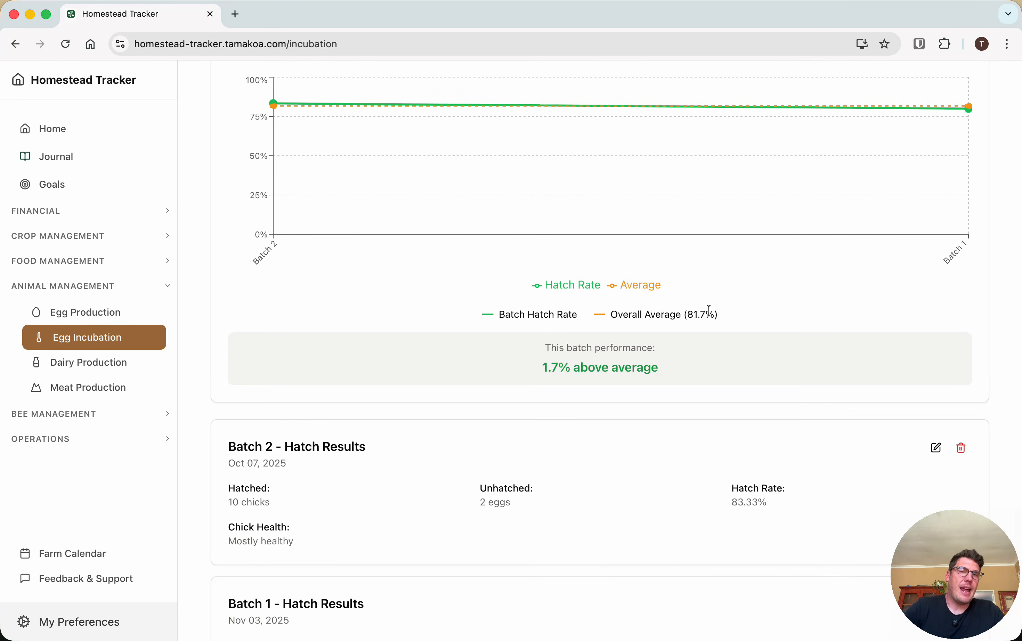
{"action": "scroll", "coordinate": [692, 431], "scroll_direction": "down", "scroll_amount": 2}
{"action": "scroll", "coordinate": [692, 432], "scroll_direction": "up", "scroll_amount": 6}
{"action": "scroll", "coordinate": [691, 432], "scroll_direction": "down", "scroll_amount": 5}
{"action": "scroll", "coordinate": [696, 434], "scroll_direction": "down", "scroll_amount": 1}
{"action": "left_click", "coordinate": [673, 529]}
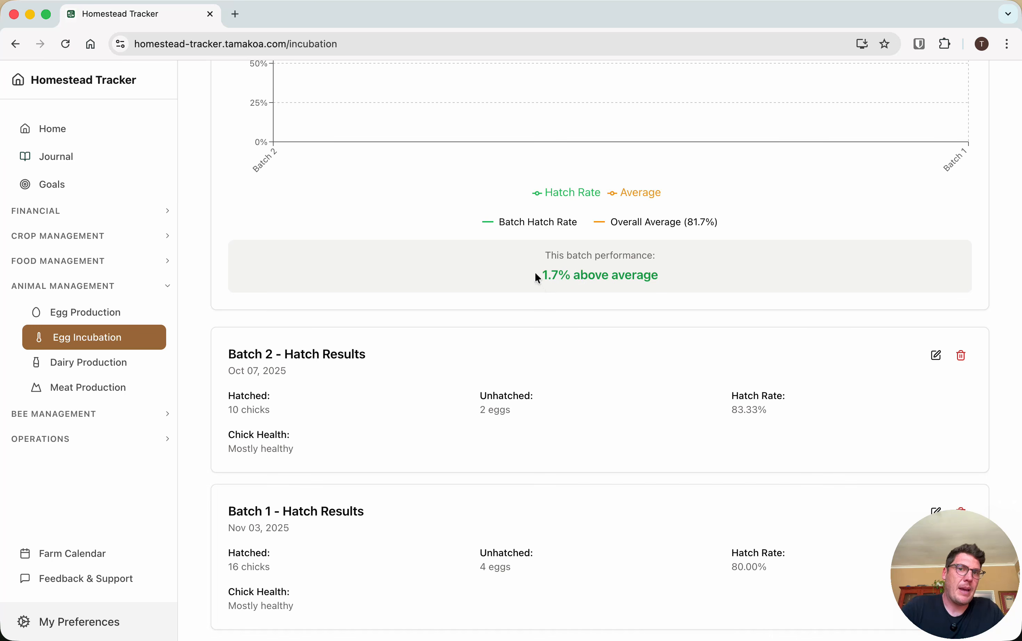
{"action": "left_click_drag", "start_coordinate": [536, 274], "coordinate": [700, 283]}
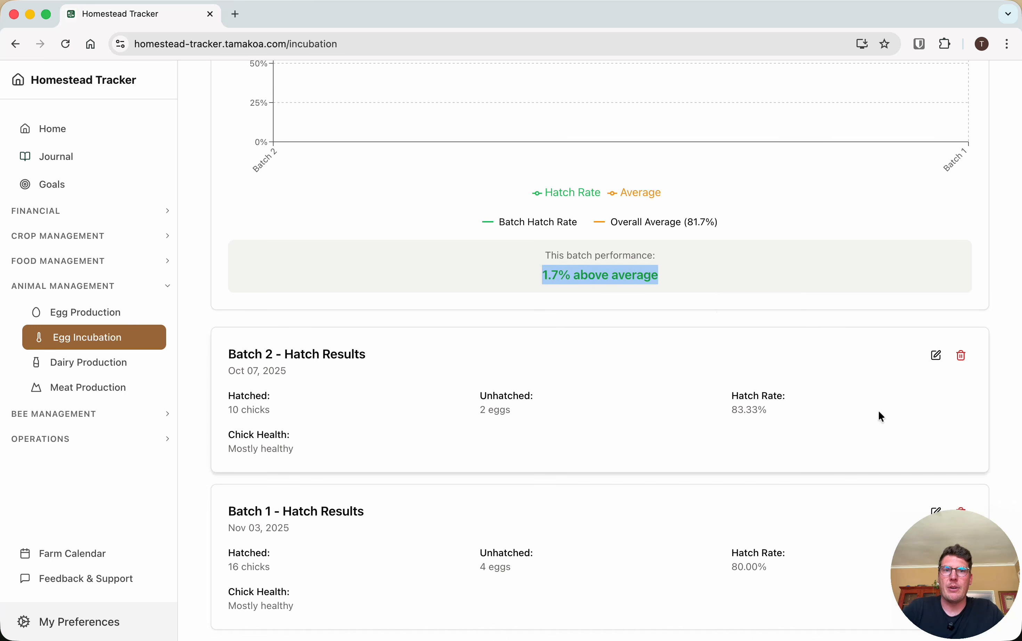
{"action": "scroll", "coordinate": [878, 478], "scroll_direction": "up", "scroll_amount": 6}
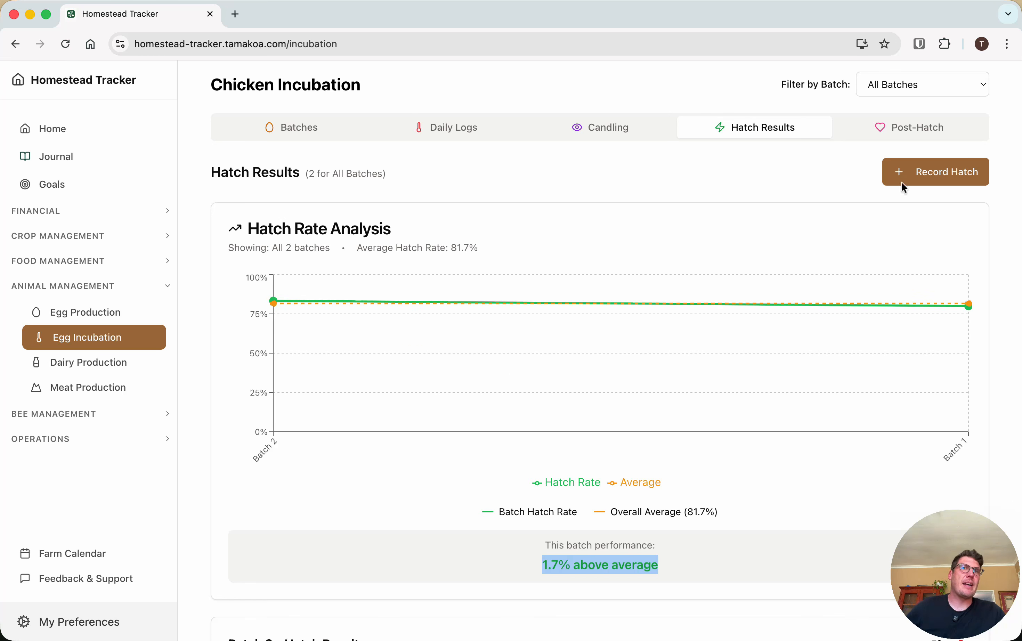
Compare the hatch rate analysis of the individual batches, ending with the results filtered to Batch 1
{"action": "left_click", "coordinate": [910, 79]}
{"action": "left_click", "coordinate": [907, 97]}
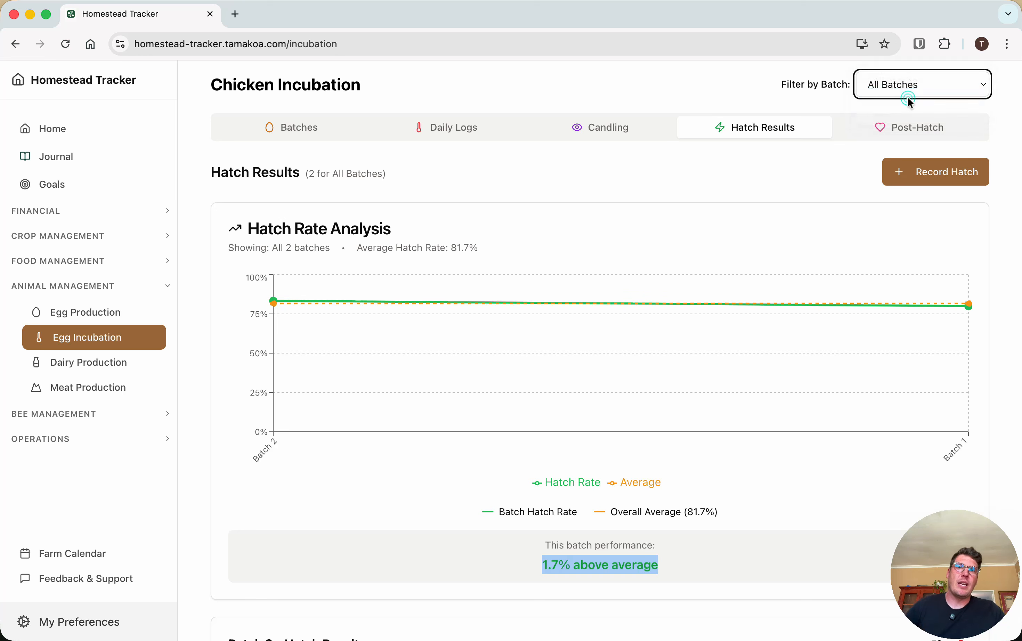
{"action": "left_click", "coordinate": [905, 90]}
{"action": "left_click", "coordinate": [888, 94]}
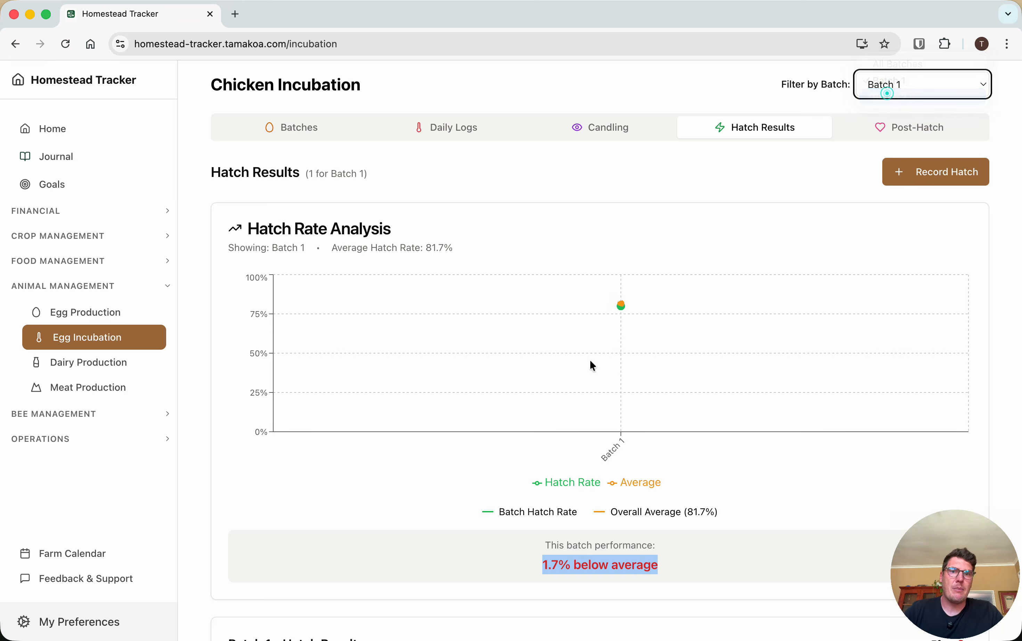
{"action": "left_click", "coordinate": [900, 80]}
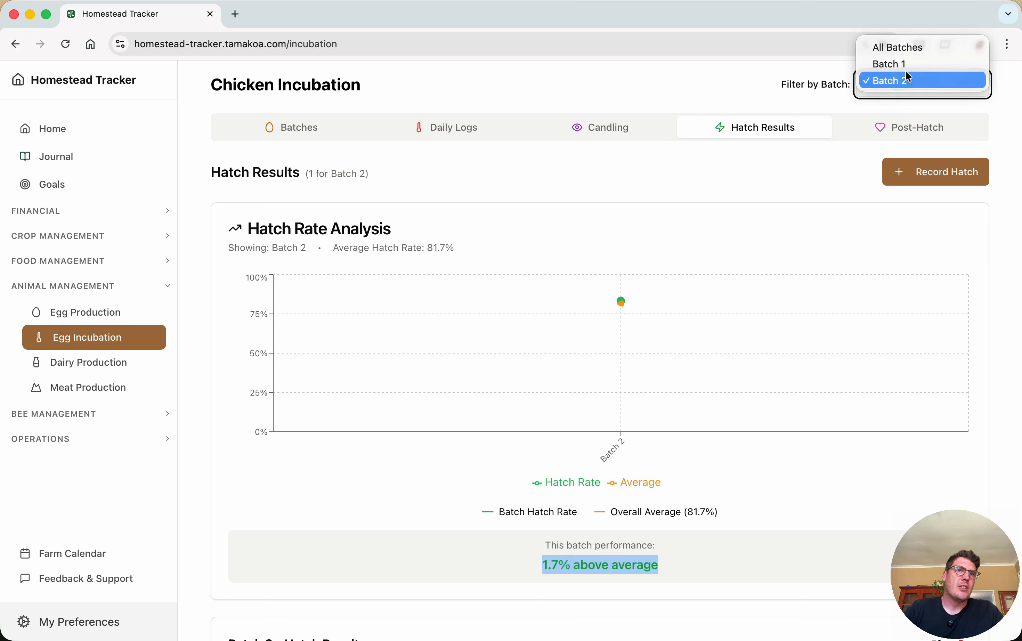
{"action": "left_click", "coordinate": [905, 66]}
{"action": "left_click", "coordinate": [690, 544]}
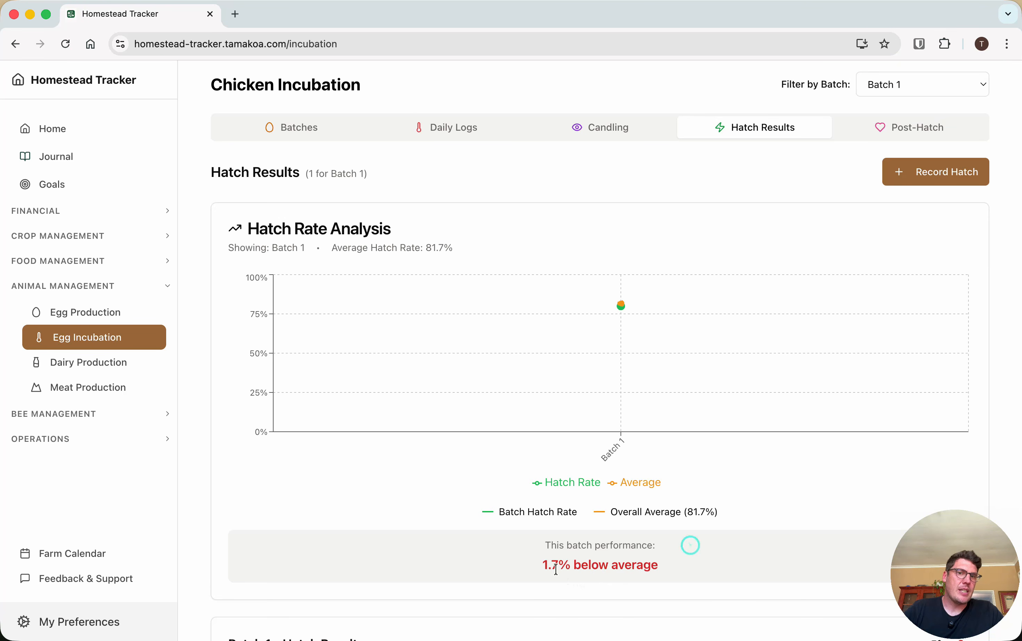
Compare Batch 1's performance against the average with Batch 2's hatch rate analysis and recorded hatch results
{"action": "left_click_drag", "start_coordinate": [540, 566], "coordinate": [694, 573]}
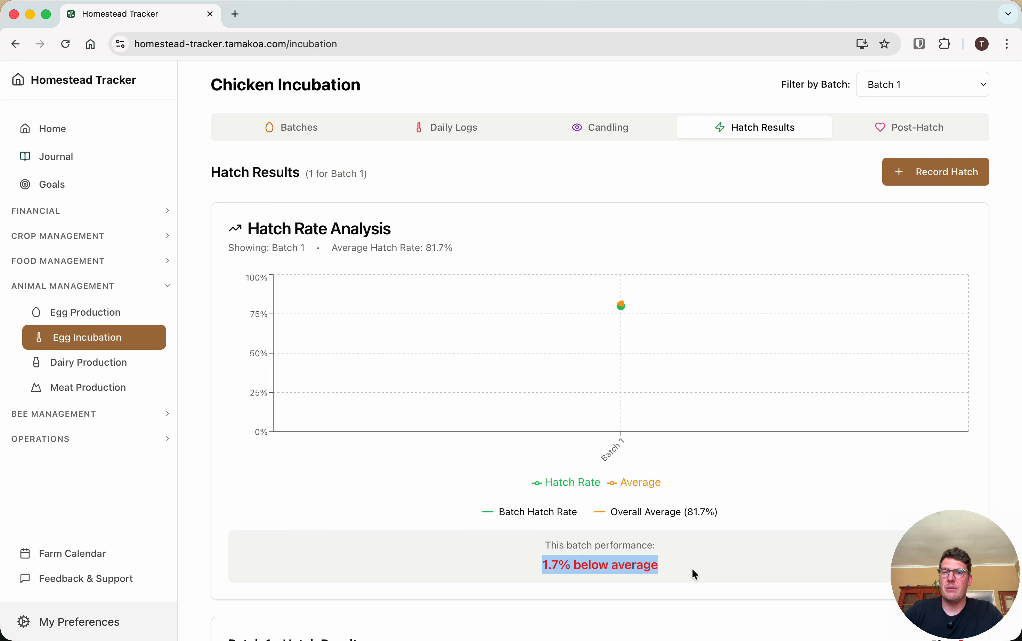
{"action": "left_click", "coordinate": [911, 78]}
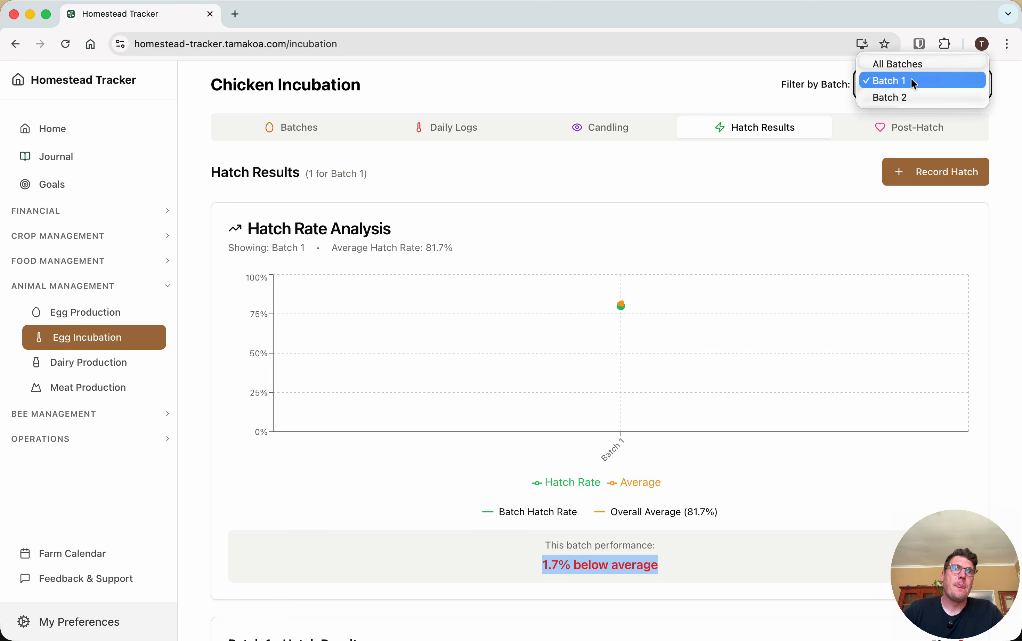
{"action": "left_click", "coordinate": [899, 99]}
{"action": "left_click", "coordinate": [488, 566]}
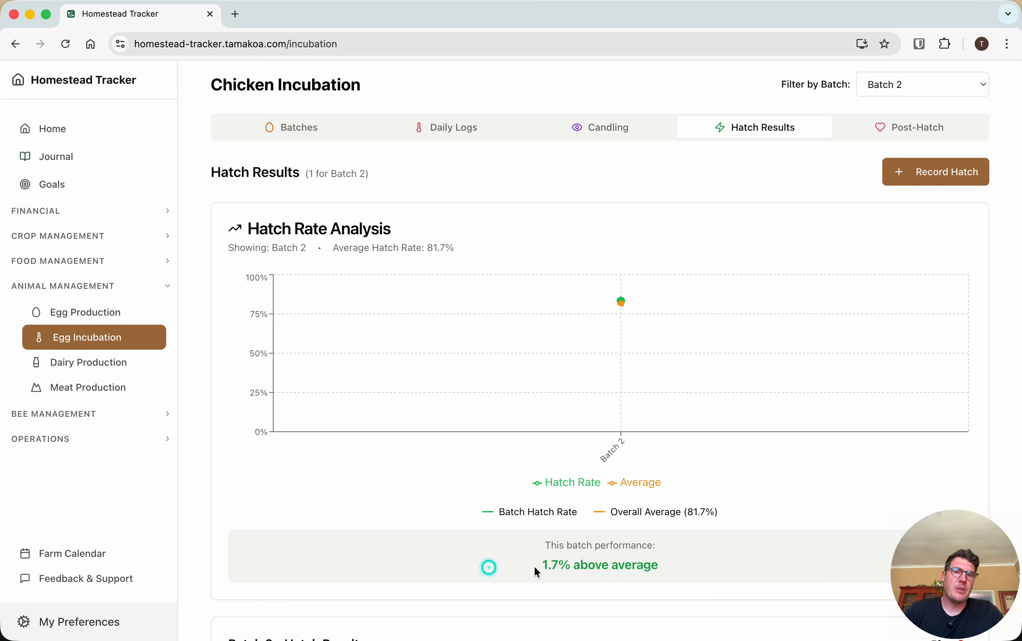
{"action": "scroll", "coordinate": [651, 538], "scroll_direction": "down", "scroll_amount": 4}
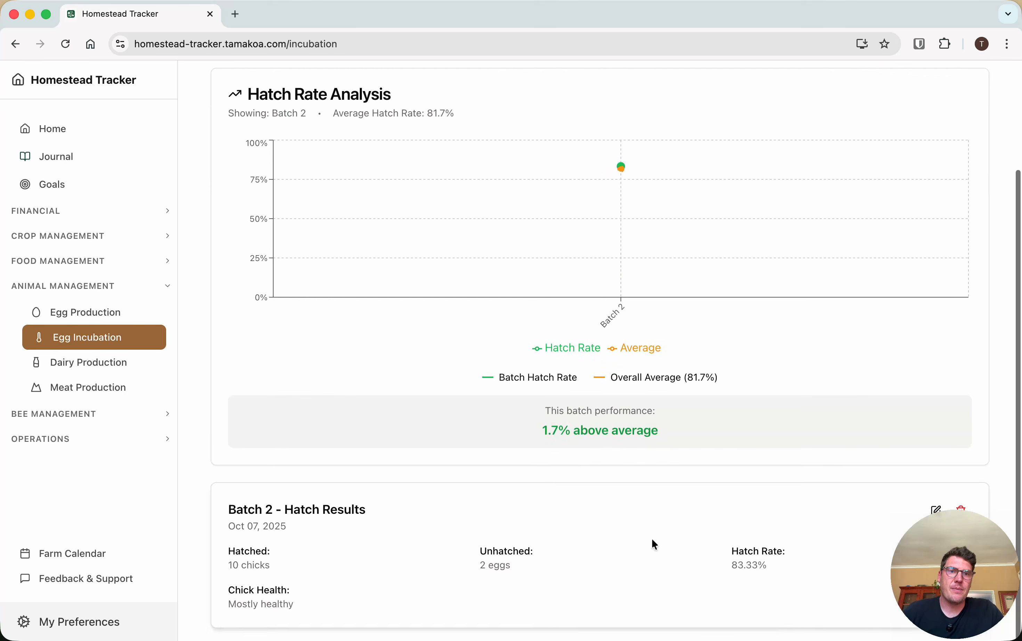
{"action": "scroll", "coordinate": [880, 153], "scroll_direction": "up", "scroll_amount": 5}
{"action": "scroll", "coordinate": [881, 153], "scroll_direction": "down", "scroll_amount": 1}
Reset the batch filter to All Batches and recheck the Hatch Results view
{"action": "left_click", "coordinate": [911, 85]}
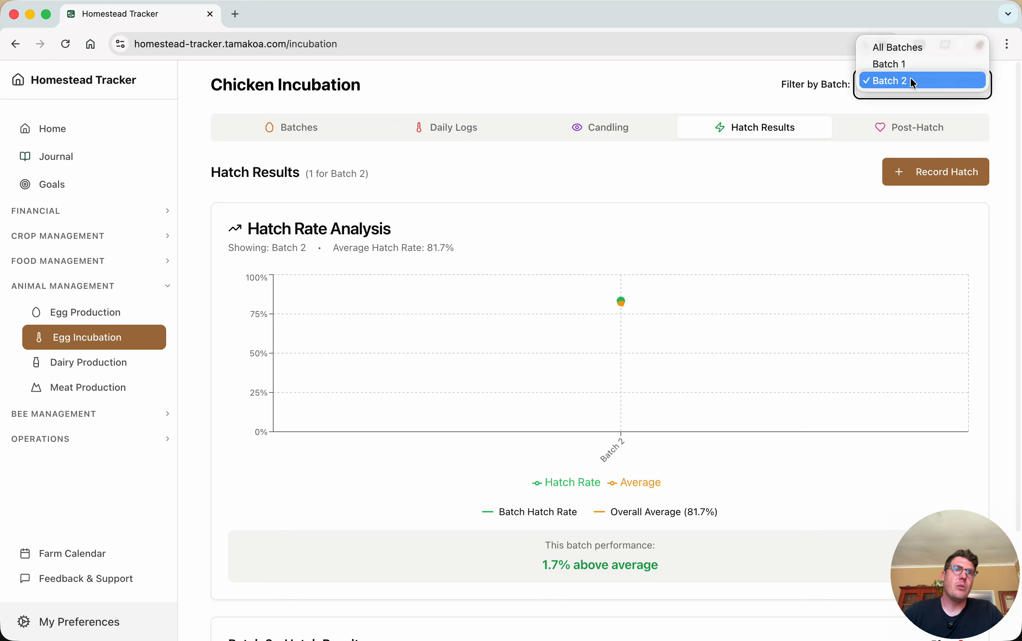
{"action": "left_click", "coordinate": [906, 43]}
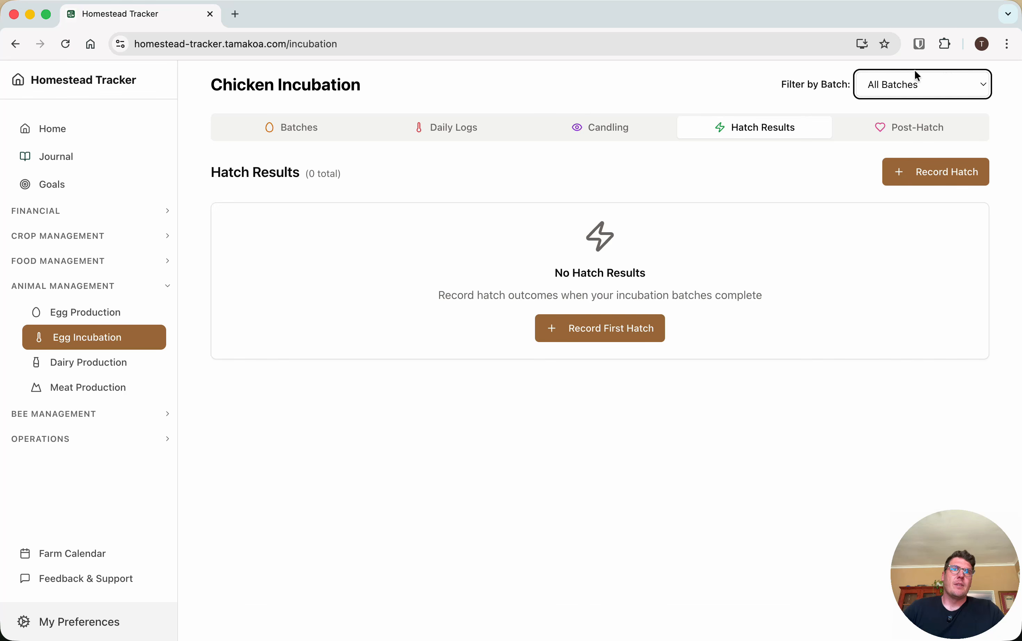
{"action": "left_click", "coordinate": [899, 82]}
{"action": "left_click", "coordinate": [831, 157]}
{"action": "left_click", "coordinate": [643, 126]}
{"action": "left_click", "coordinate": [721, 131]}
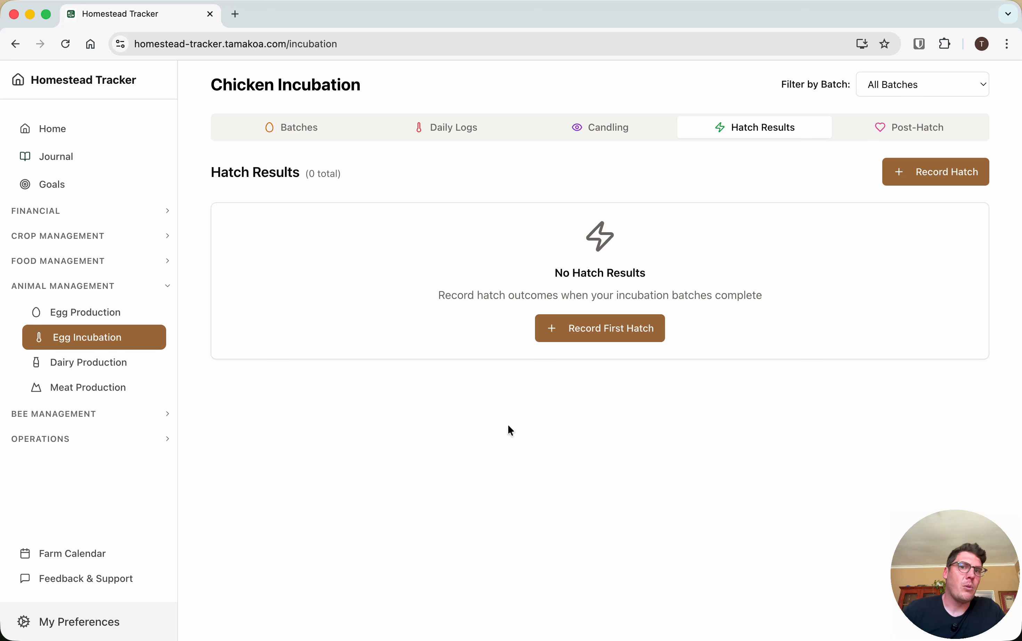
Inspect the fields of a new post-hatch record with Batch 1 selected, and close the form without saving
{"action": "left_click", "coordinate": [930, 135]}
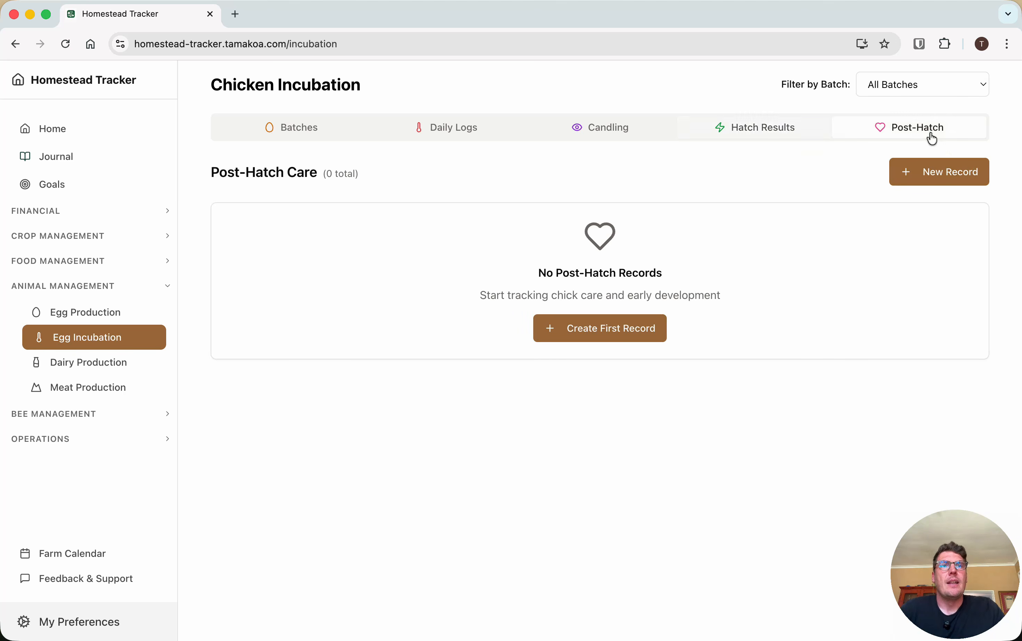
{"action": "left_click", "coordinate": [595, 330]}
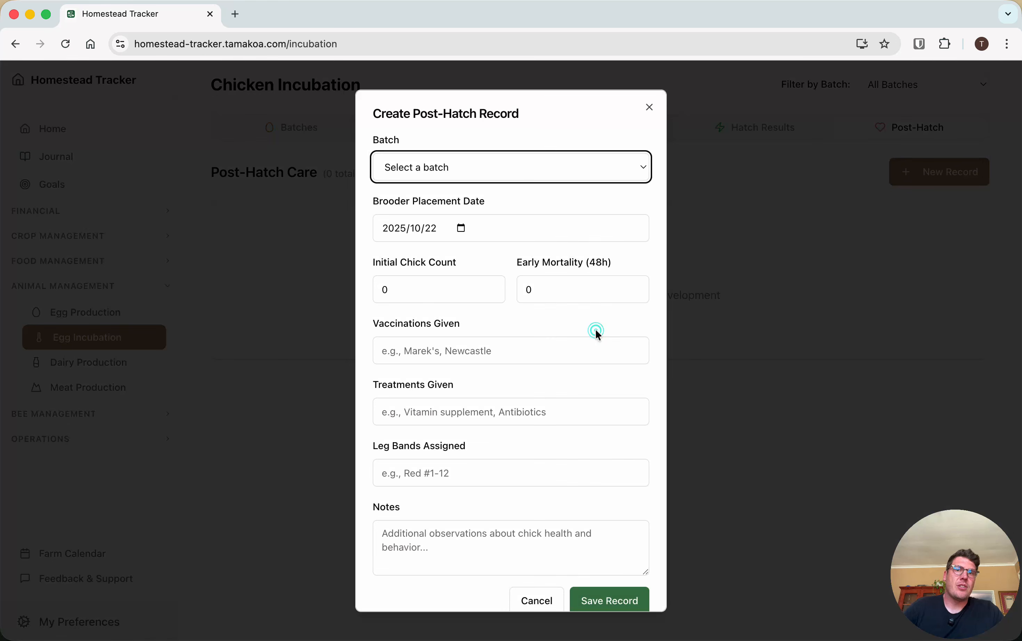
{"action": "left_click", "coordinate": [441, 161]}
{"action": "left_click", "coordinate": [407, 180]}
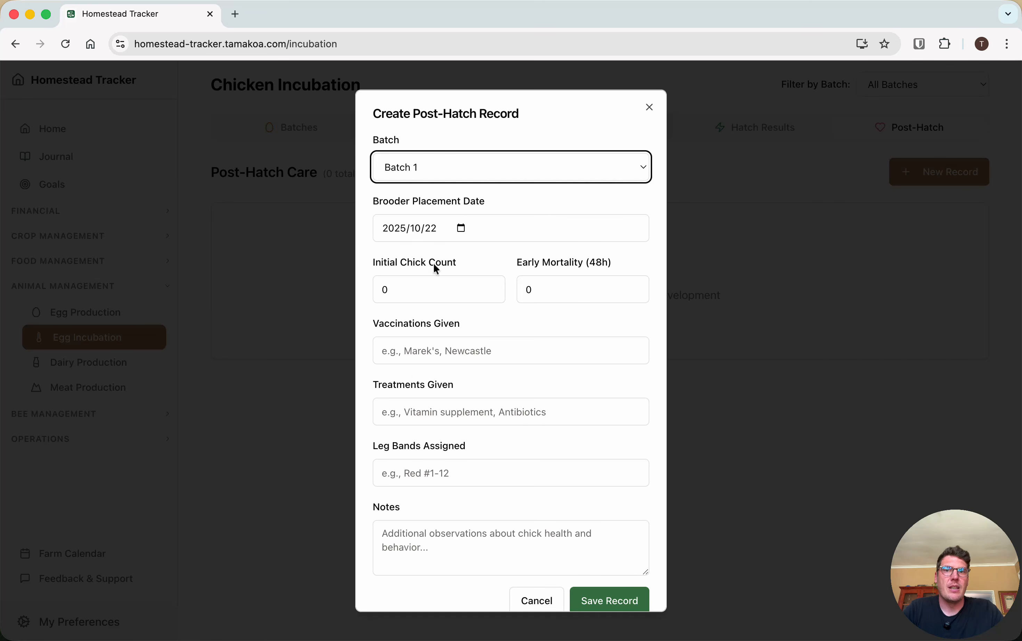
{"action": "scroll", "coordinate": [434, 349], "scroll_direction": "down", "scroll_amount": 1}
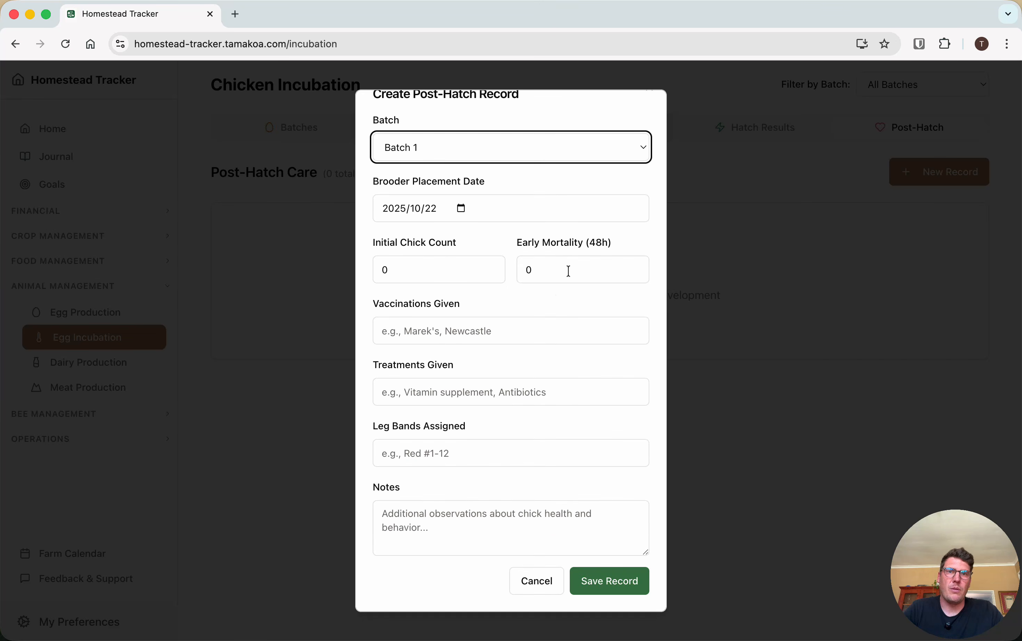
{"action": "left_click", "coordinate": [722, 365]}
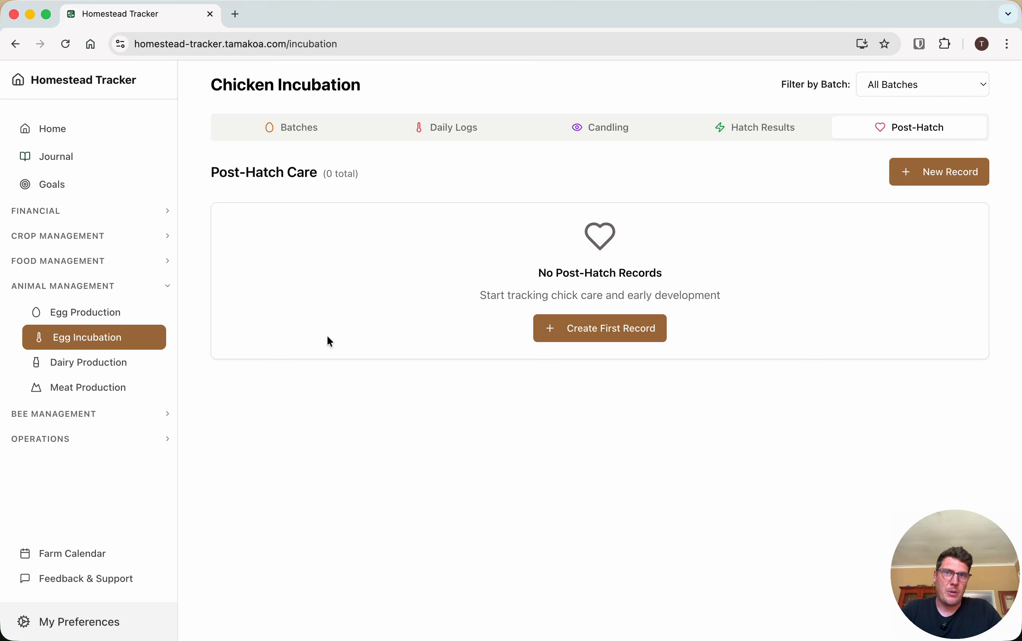
Compare the animal lists of Dairy Production and Meat Production, ending in Dairy Production
{"action": "left_click", "coordinate": [116, 369]}
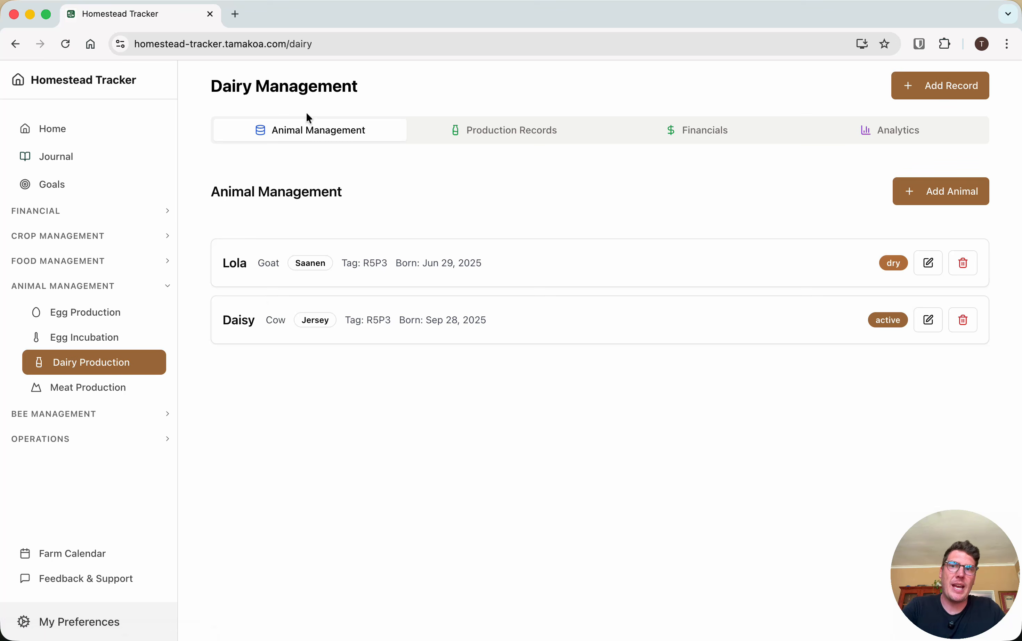
{"action": "left_click", "coordinate": [102, 389]}
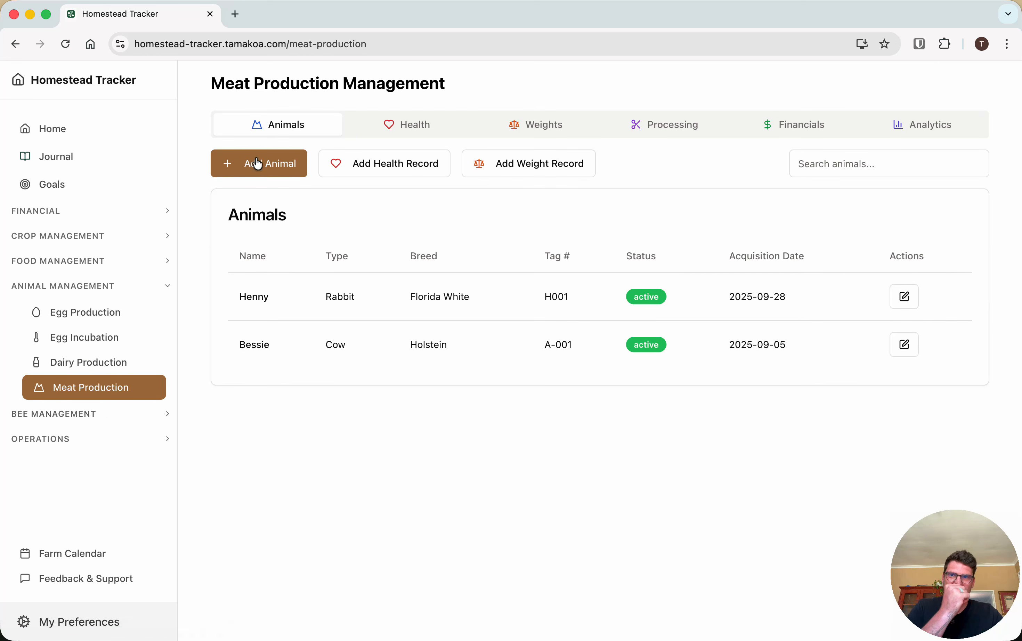
{"action": "left_click", "coordinate": [95, 364]}
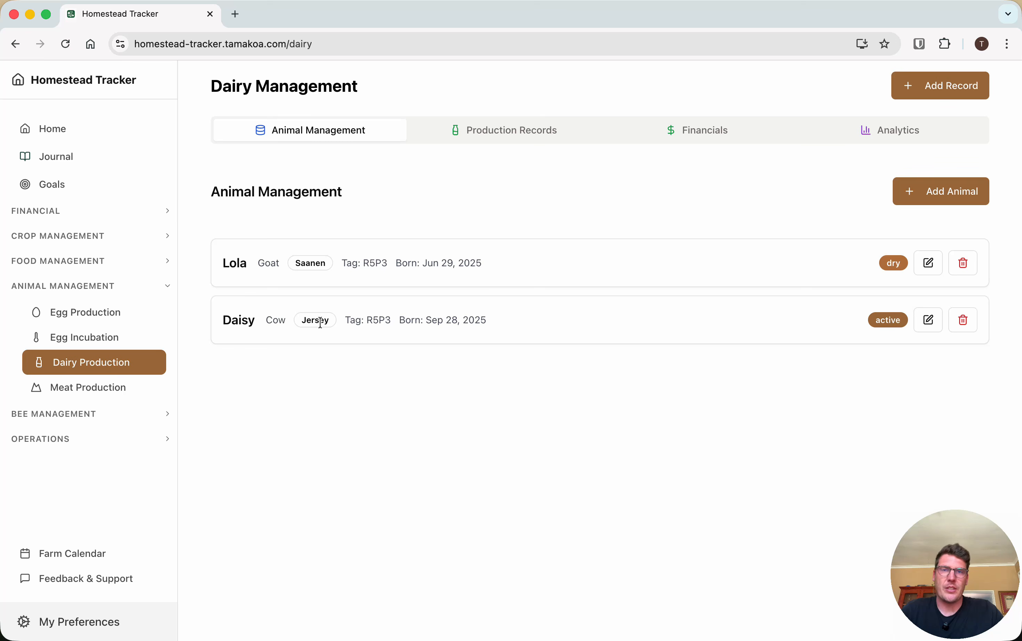
Inspect the volume unit and animal type options for a new dairy animal, and close the form without saving
{"action": "left_click", "coordinate": [937, 195]}
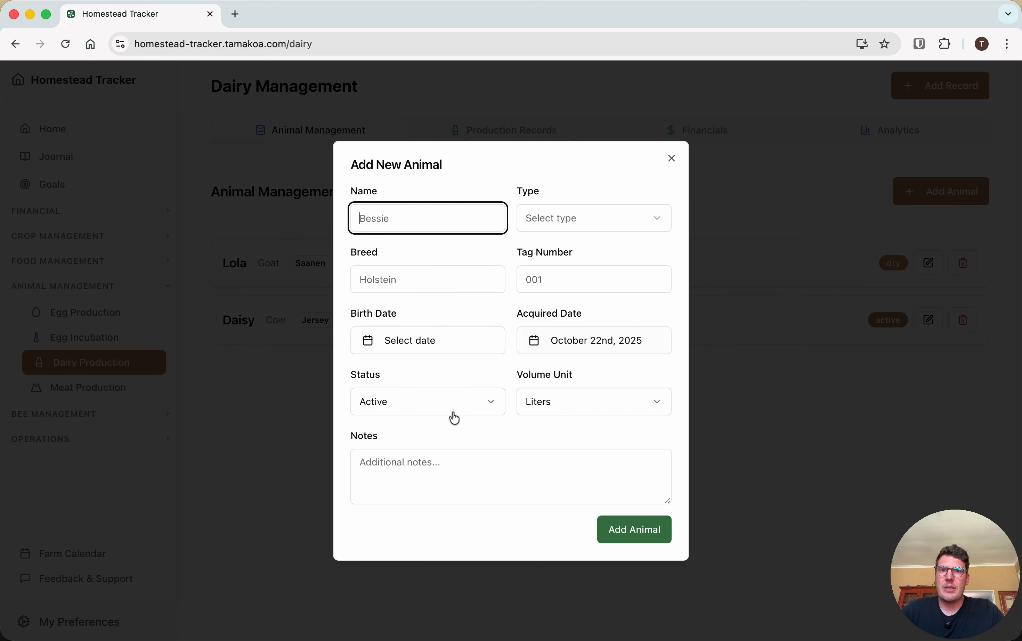
{"action": "left_click", "coordinate": [594, 396]}
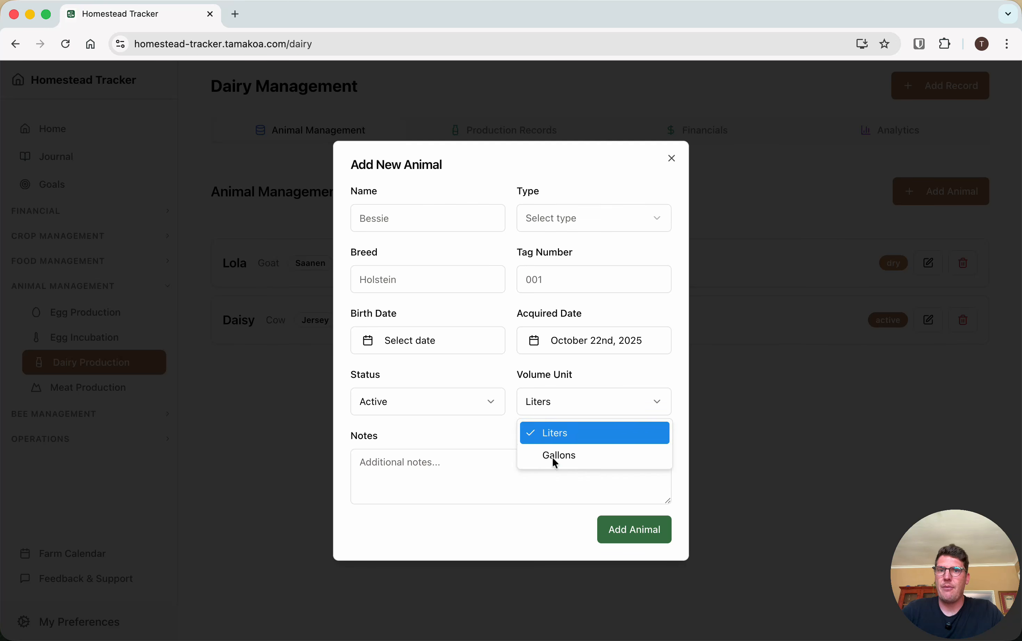
{"action": "left_click", "coordinate": [681, 145]}
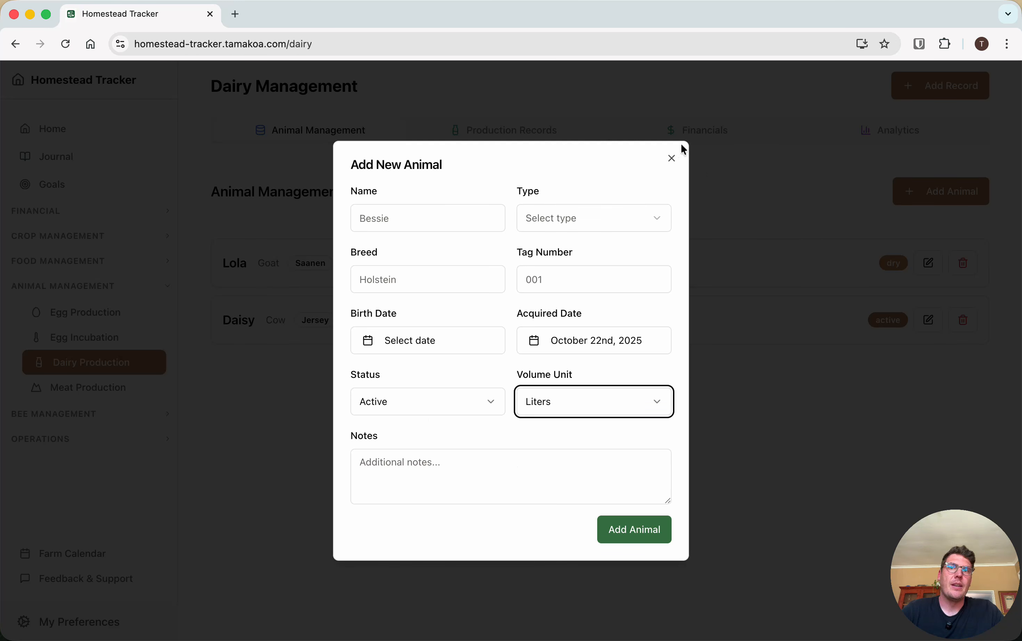
{"action": "left_click", "coordinate": [598, 214]}
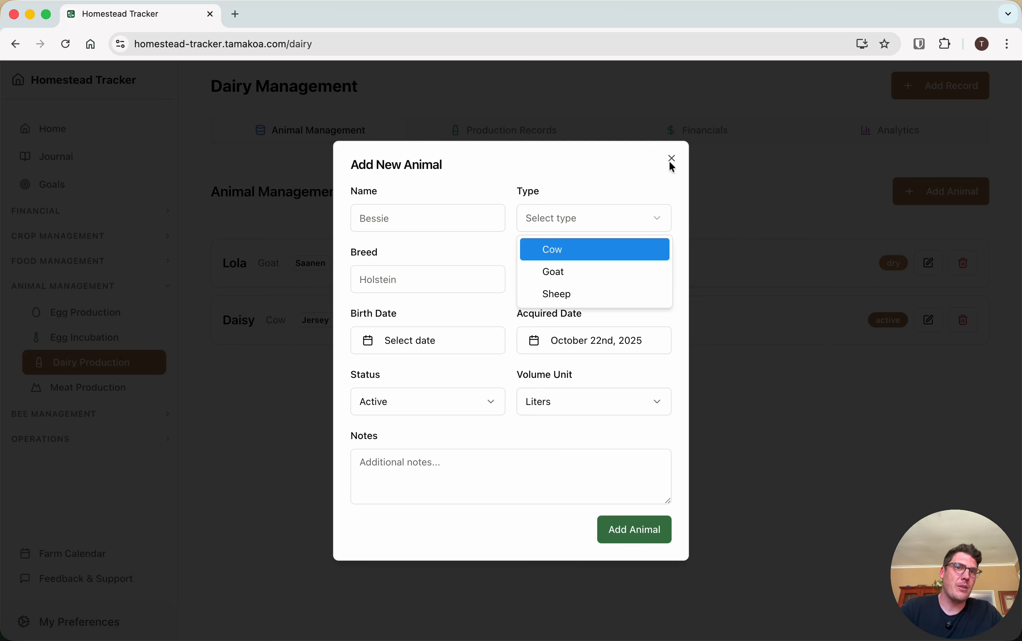
{"action": "left_click", "coordinate": [674, 156]}
{"action": "left_click", "coordinate": [674, 156]}
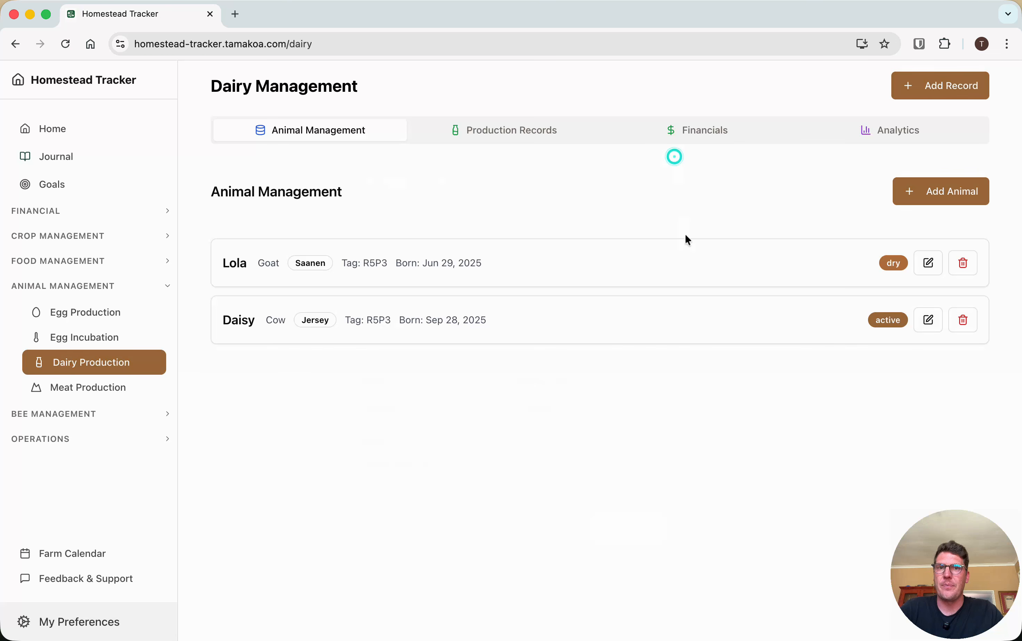
Review the dairy production records alongside the list of dairy animals
{"action": "left_click", "coordinate": [517, 133]}
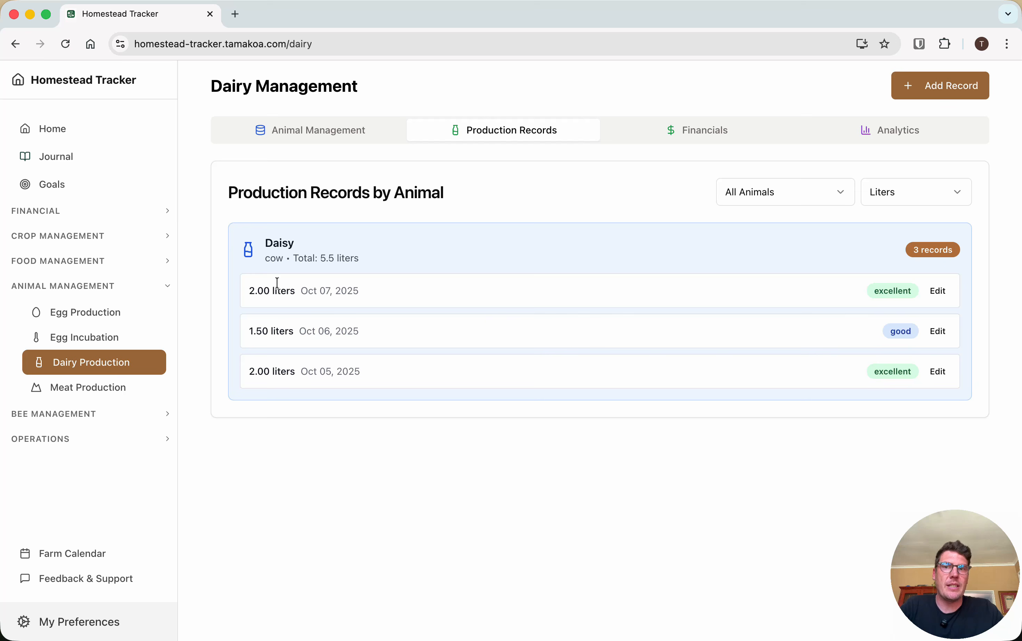
{"action": "left_click", "coordinate": [335, 132]}
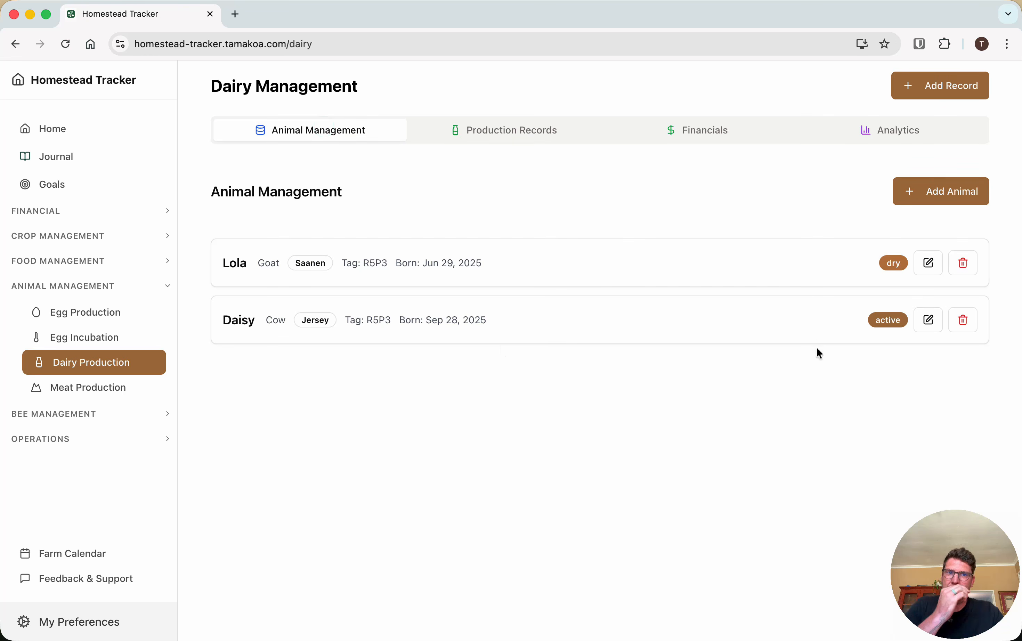
{"action": "left_click", "coordinate": [496, 126]}
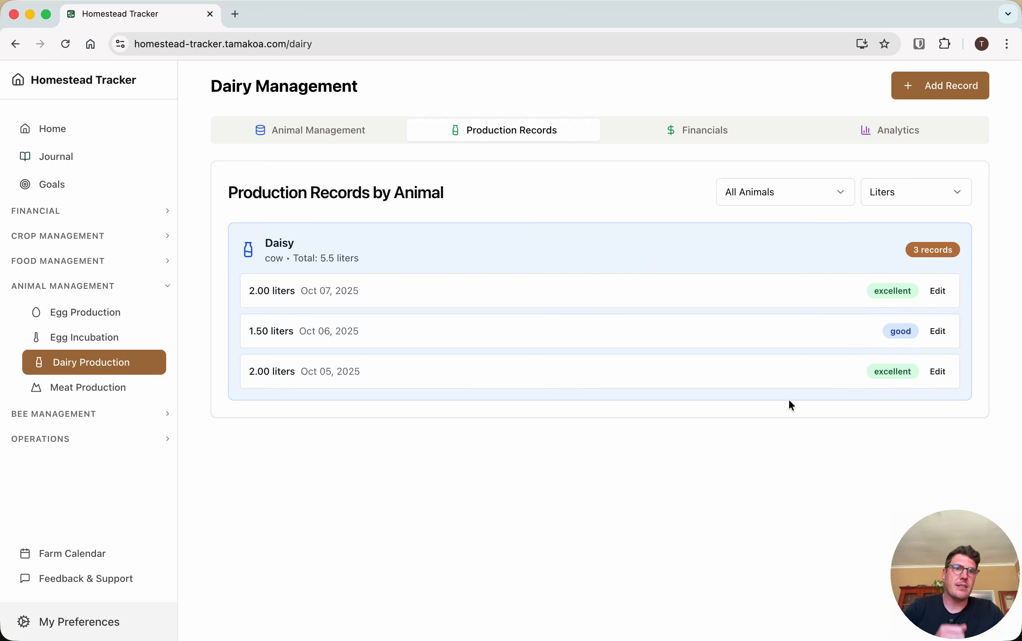
Inspect the animal, quality, processing and notes fields of a new dairy record, and close the form without saving
{"action": "left_click", "coordinate": [964, 85]}
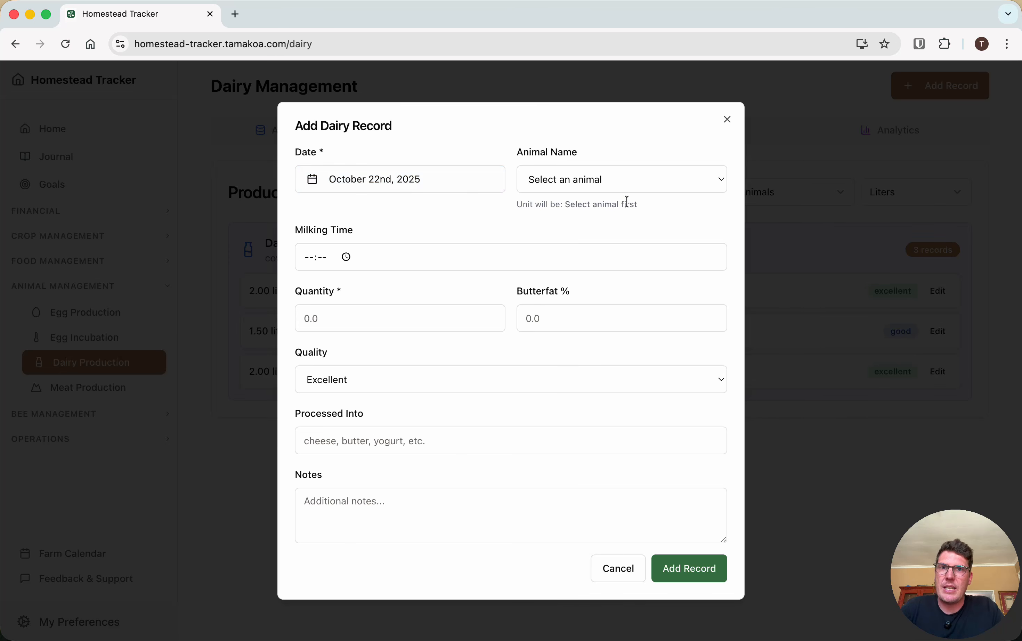
{"action": "left_click", "coordinate": [625, 190]}
{"action": "left_click", "coordinate": [368, 208]}
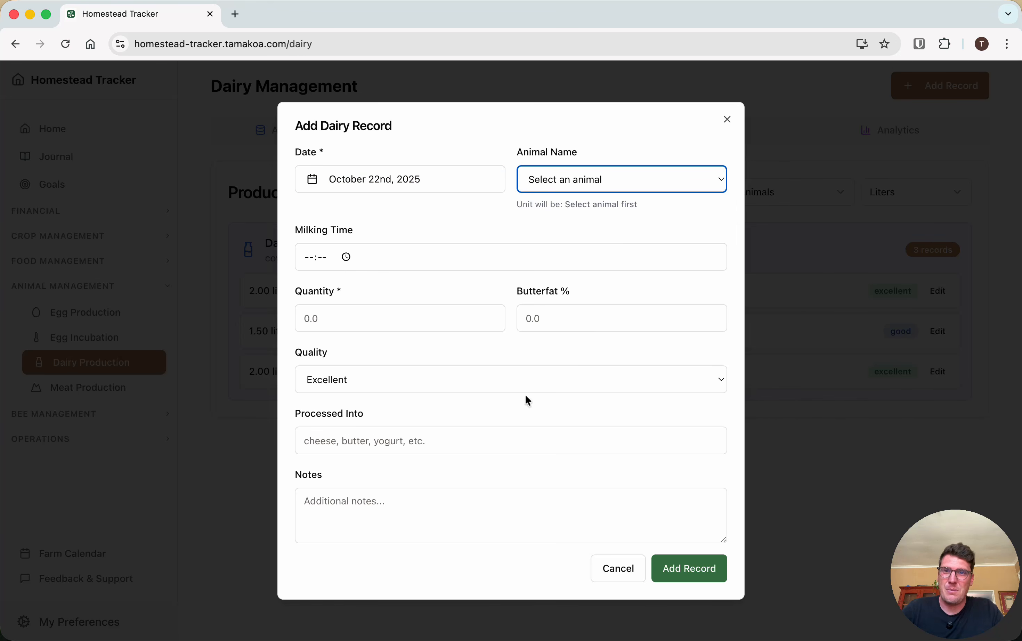
{"action": "left_click", "coordinate": [363, 381]}
{"action": "left_click", "coordinate": [362, 381]}
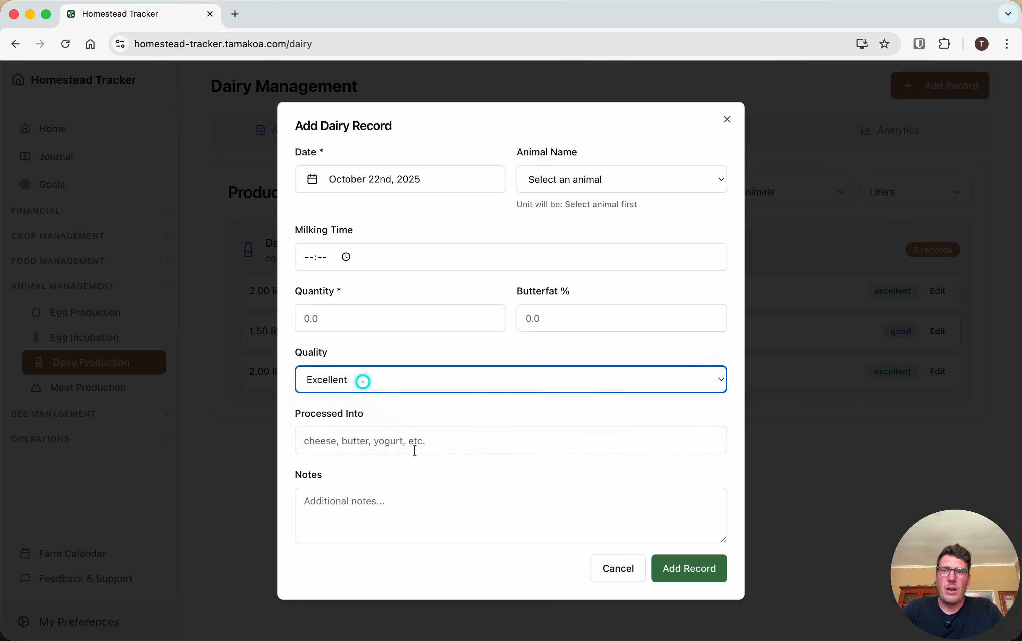
{"action": "left_click", "coordinate": [371, 440]}
{"action": "left_click", "coordinate": [332, 493]}
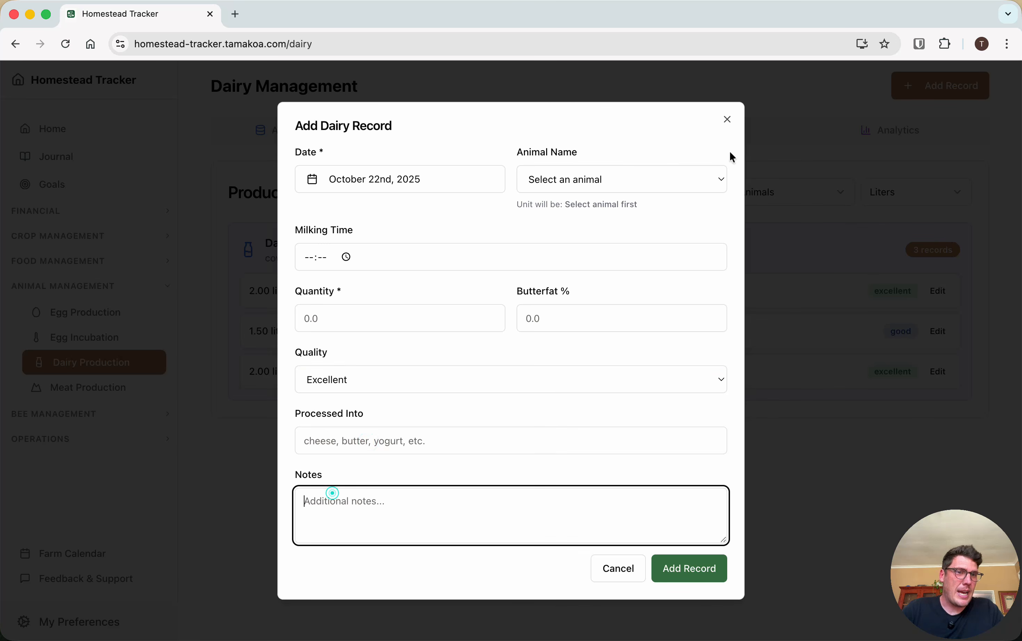
{"action": "left_click", "coordinate": [728, 119]}
Filter the dairy production records by Lola and by Daisy, ending with All Animals
{"action": "left_click", "coordinate": [792, 207]}
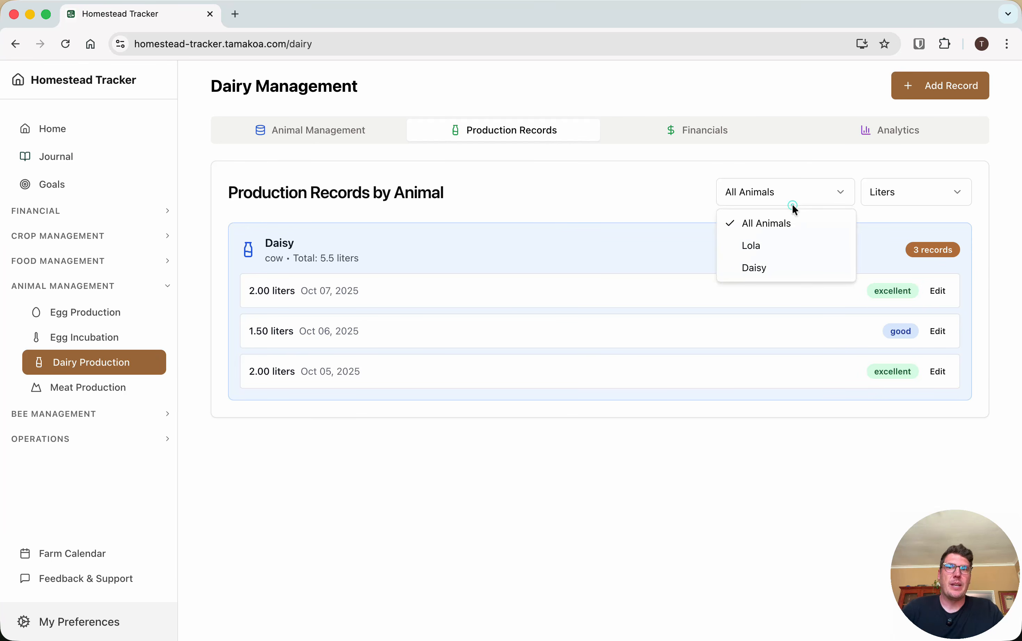
{"action": "left_click", "coordinate": [618, 212]}
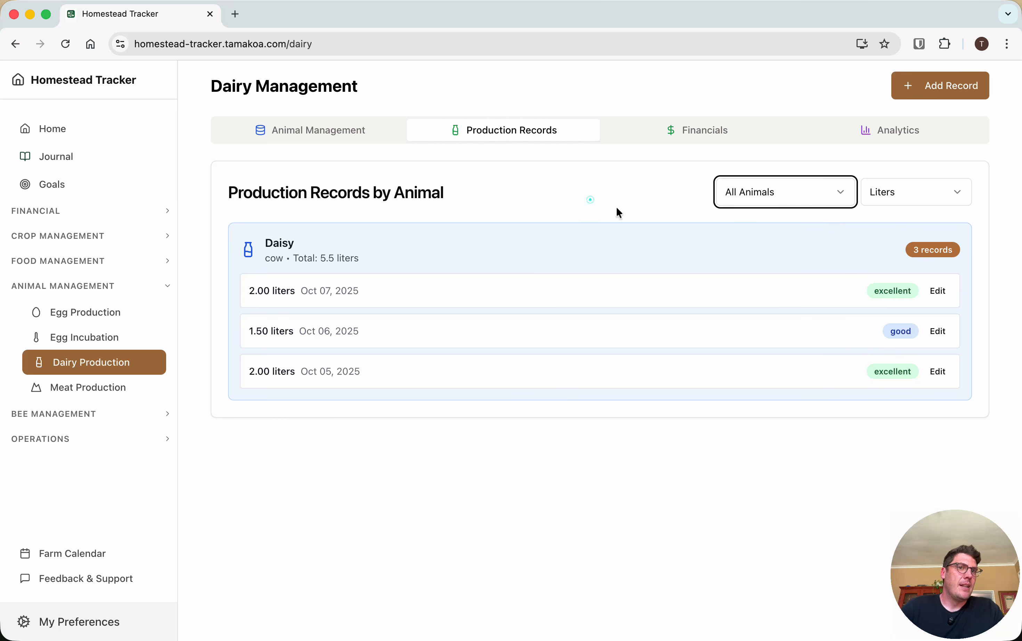
{"action": "left_click", "coordinate": [835, 200]}
{"action": "left_click", "coordinate": [755, 245]}
{"action": "left_click", "coordinate": [778, 193]}
{"action": "left_click", "coordinate": [765, 267]}
{"action": "left_click", "coordinate": [762, 189]}
{"action": "left_click", "coordinate": [765, 214]}
Review the dairy financial records and look at the tools in the Financial section
{"action": "left_click", "coordinate": [724, 139]}
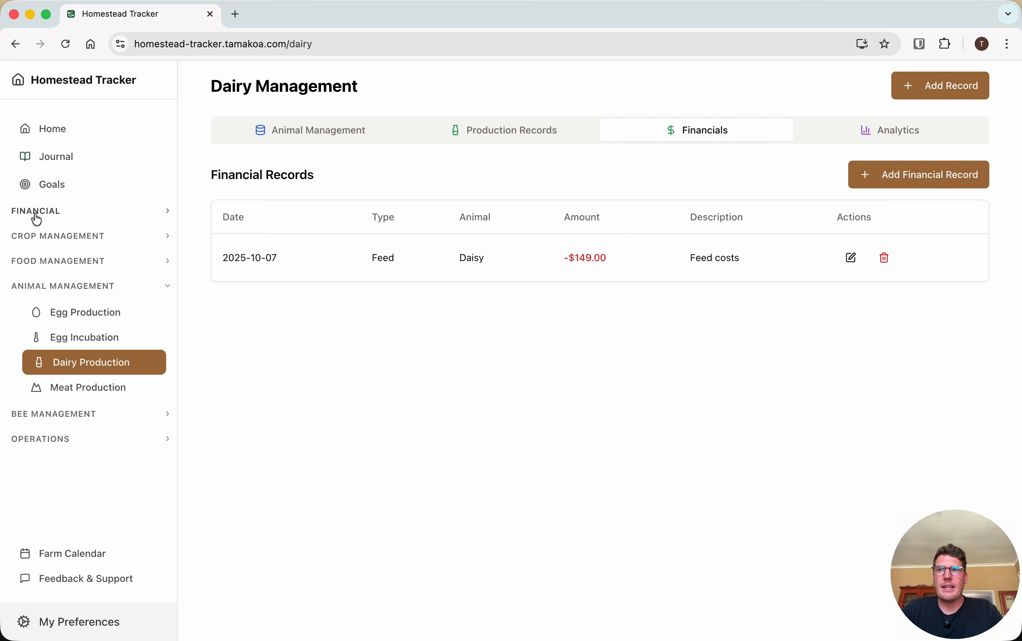
{"action": "left_click", "coordinate": [48, 214]}
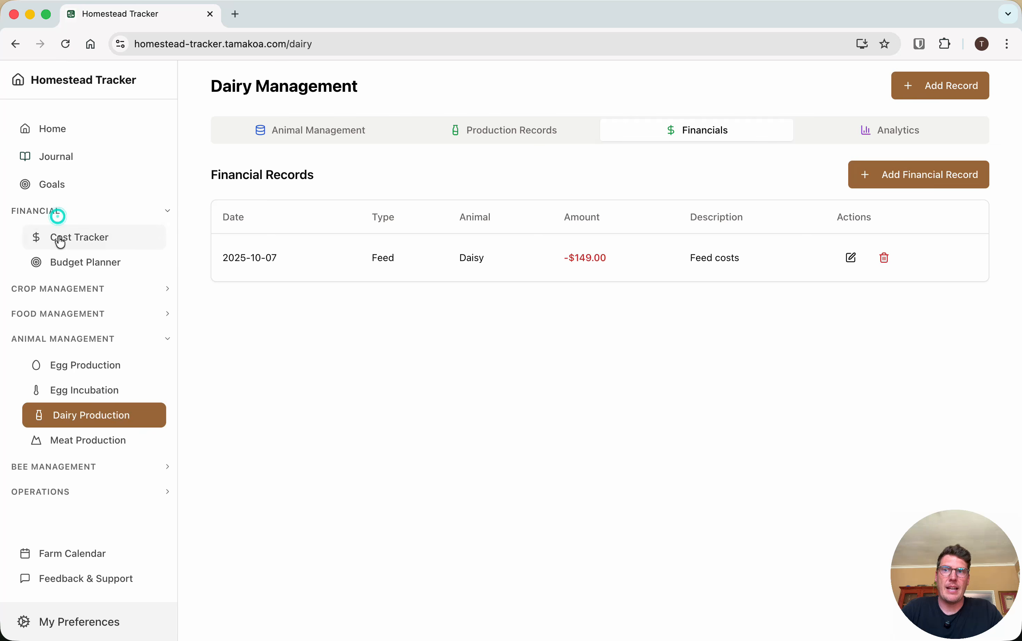
{"action": "left_click", "coordinate": [44, 211]}
Examine the dairy analytics, from production trends and cost per unit to the cost breakdown, quality distribution and herd performance
{"action": "left_click", "coordinate": [894, 130]}
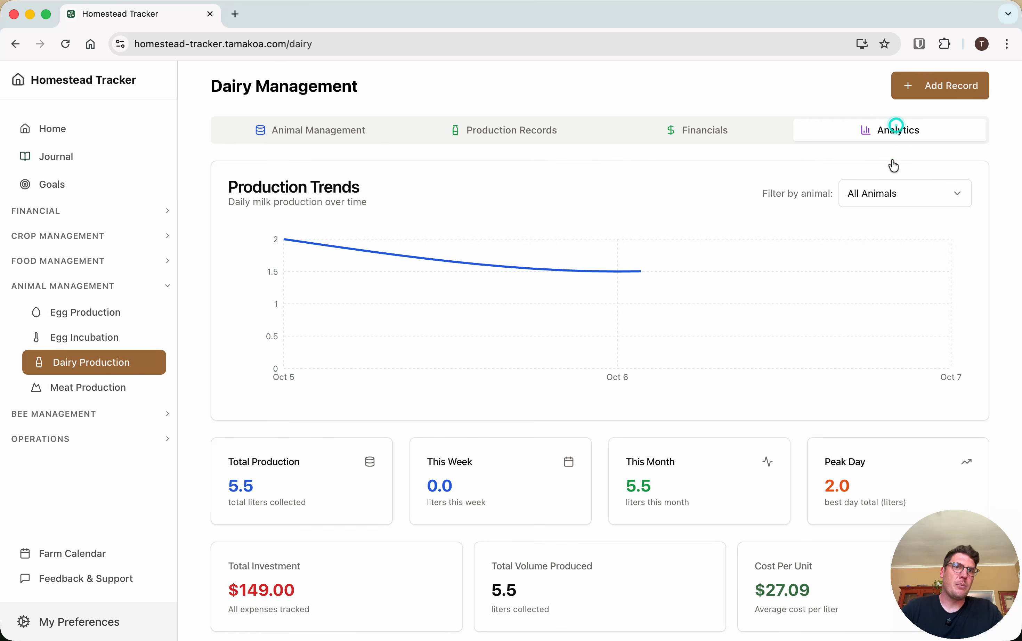
{"action": "scroll", "coordinate": [678, 522], "scroll_direction": "down", "scroll_amount": 1}
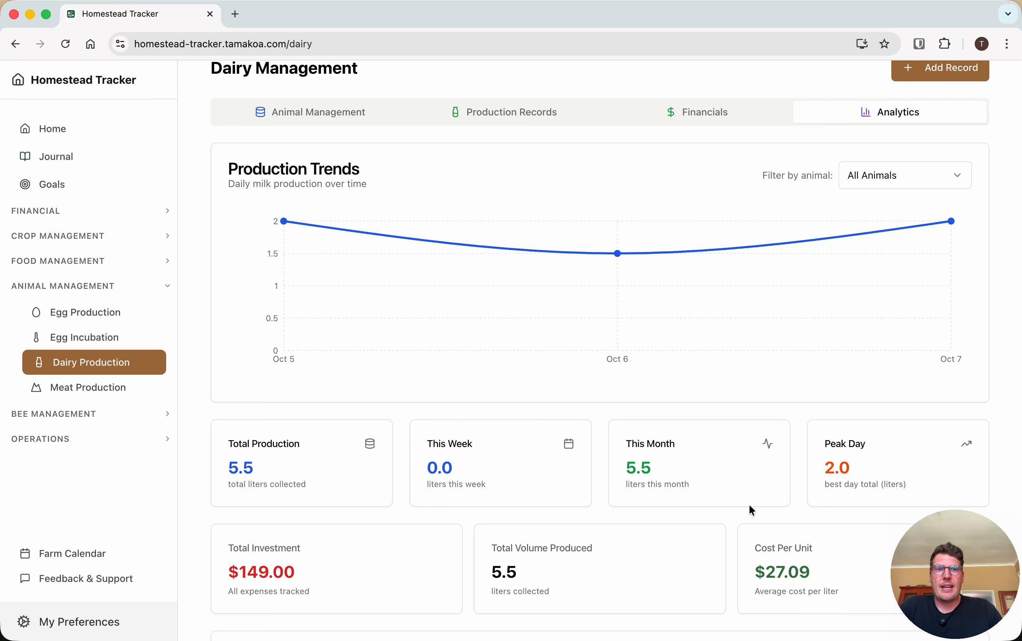
{"action": "scroll", "coordinate": [750, 504], "scroll_direction": "down", "scroll_amount": 4}
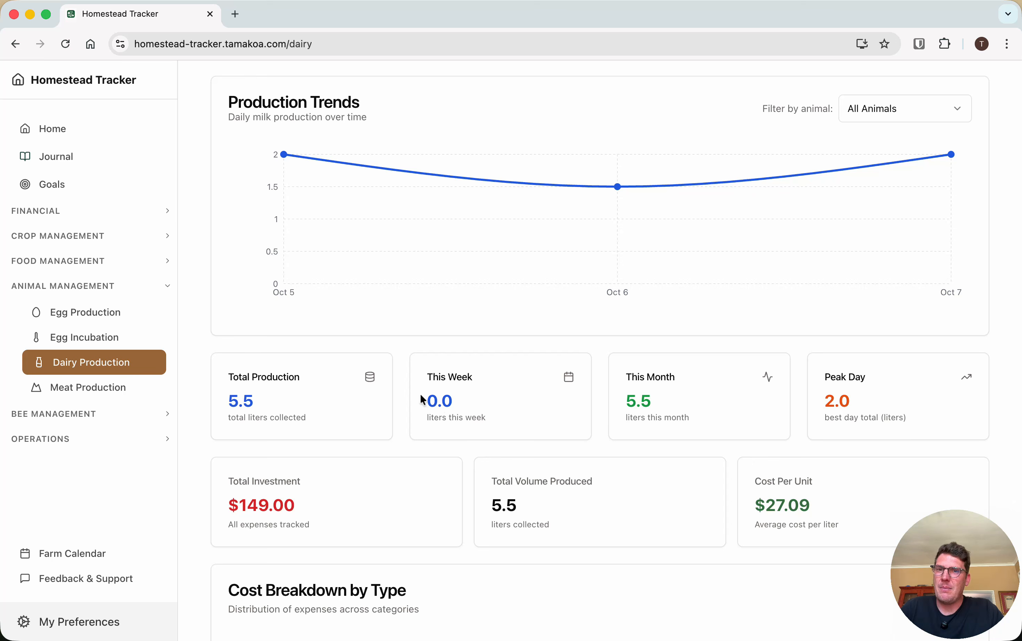
{"action": "scroll", "coordinate": [447, 408], "scroll_direction": "down", "scroll_amount": 6}
{"action": "scroll", "coordinate": [447, 410], "scroll_direction": "down", "scroll_amount": 4}
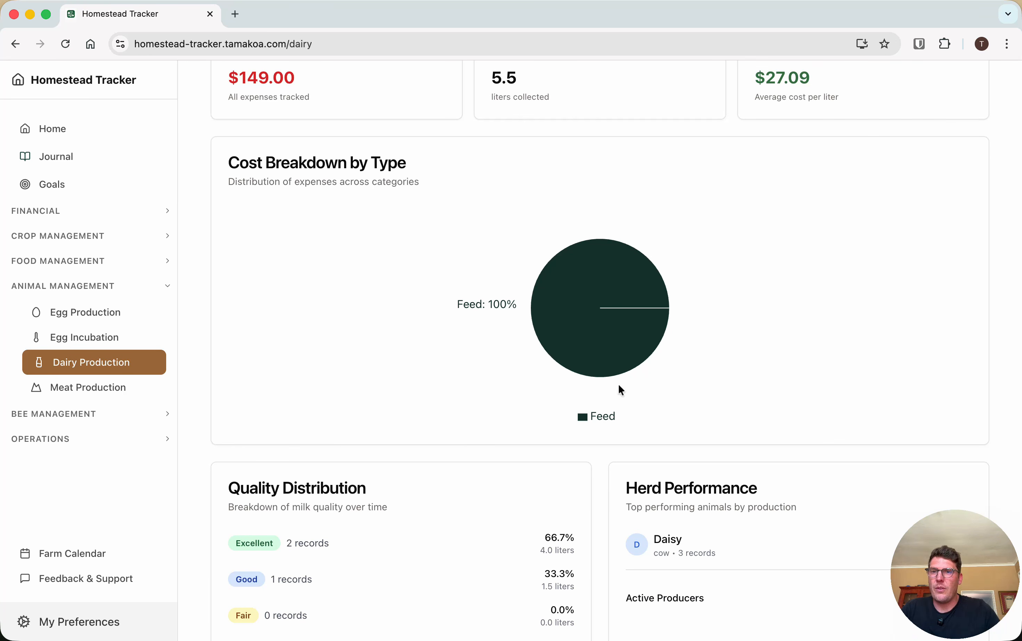
Filter the dairy production trends by Daisy and by Lola, return to All Animals, and review the cost, quality and herd performance sections
{"action": "scroll", "coordinate": [618, 374], "scroll_direction": "up", "scroll_amount": 10}
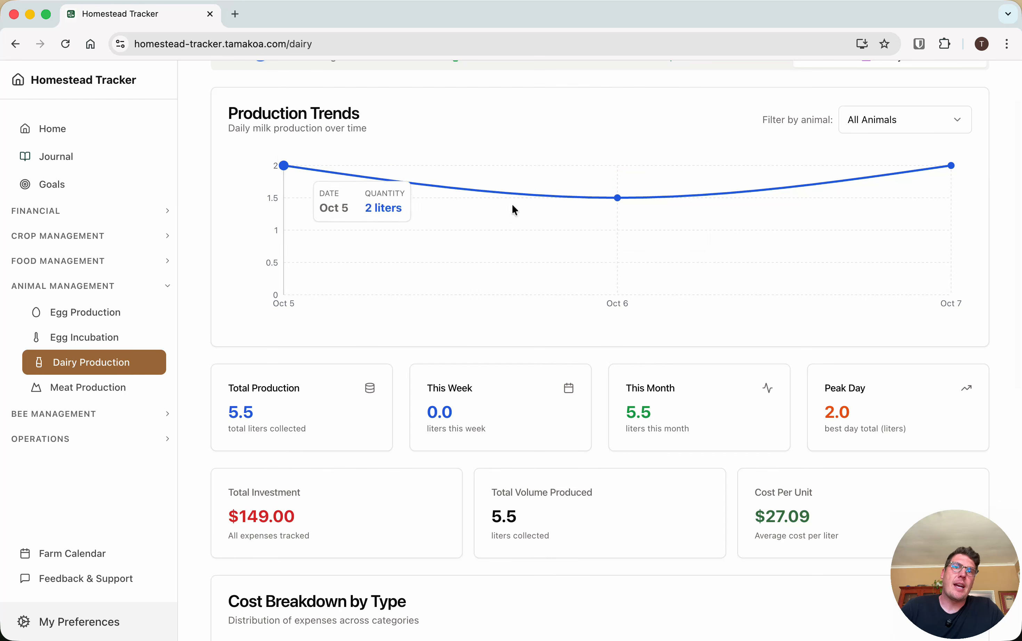
{"action": "left_click", "coordinate": [899, 129]}
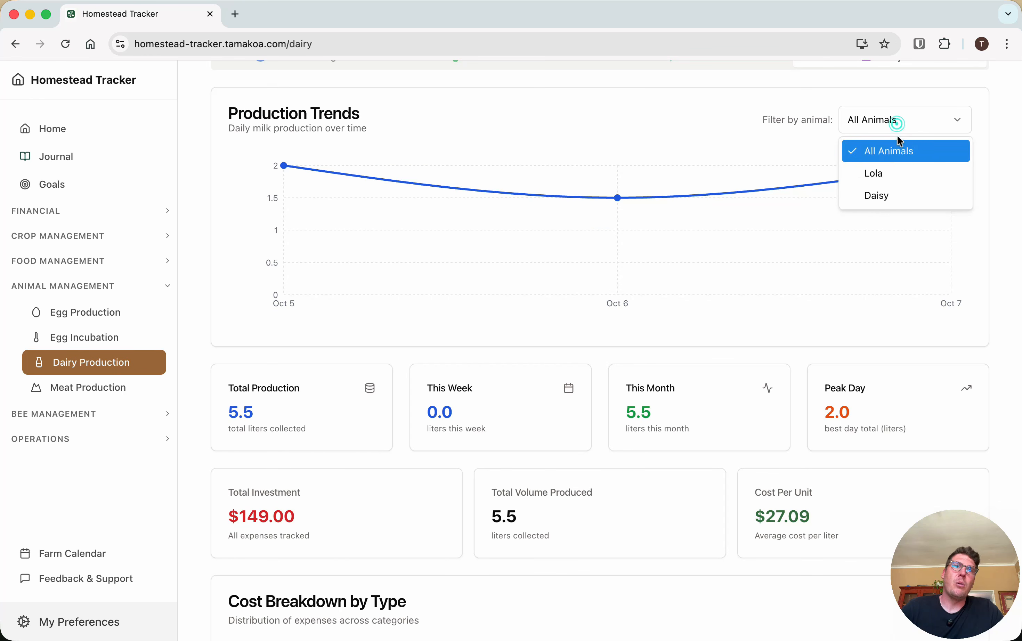
{"action": "left_click", "coordinate": [891, 197]}
{"action": "left_click", "coordinate": [893, 116]}
{"action": "left_click", "coordinate": [879, 172]}
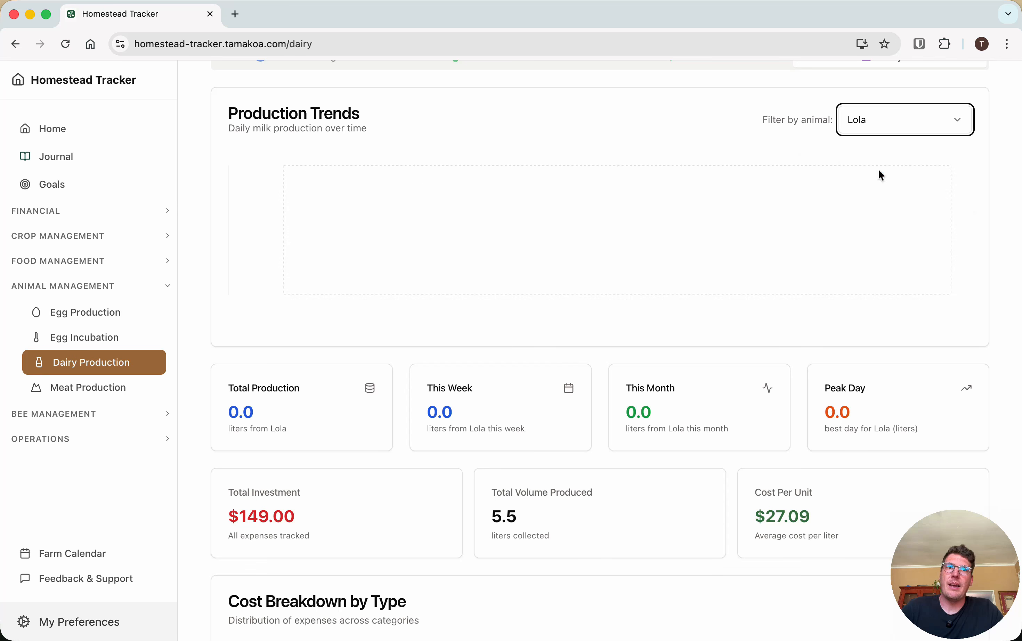
{"action": "left_click", "coordinate": [907, 122]}
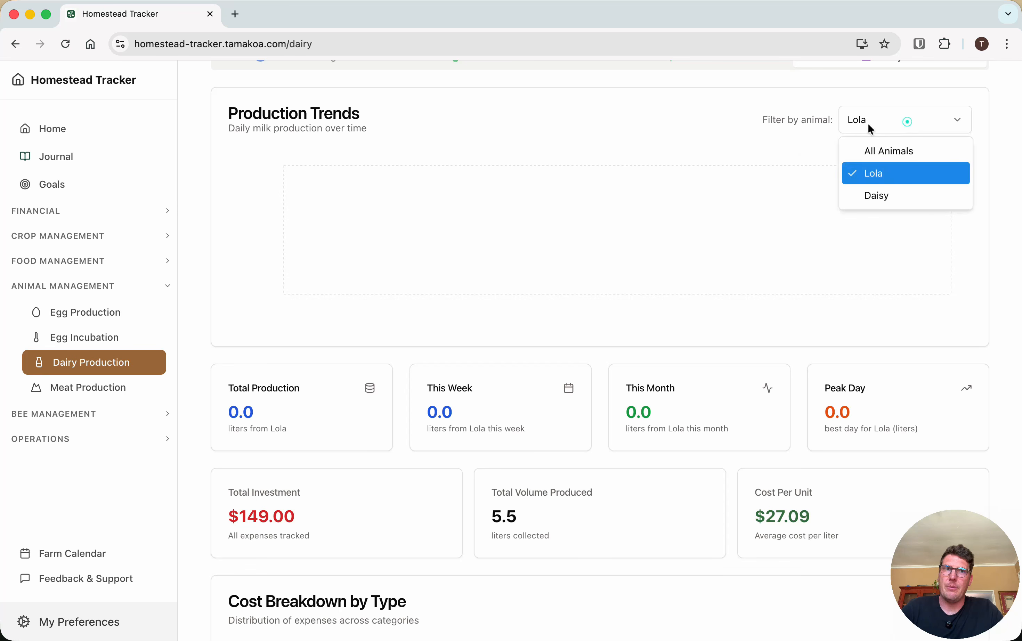
{"action": "left_click", "coordinate": [871, 152]}
{"action": "scroll", "coordinate": [625, 129], "scroll_direction": "down", "scroll_amount": 6}
{"action": "scroll", "coordinate": [627, 132], "scroll_direction": "down", "scroll_amount": 5}
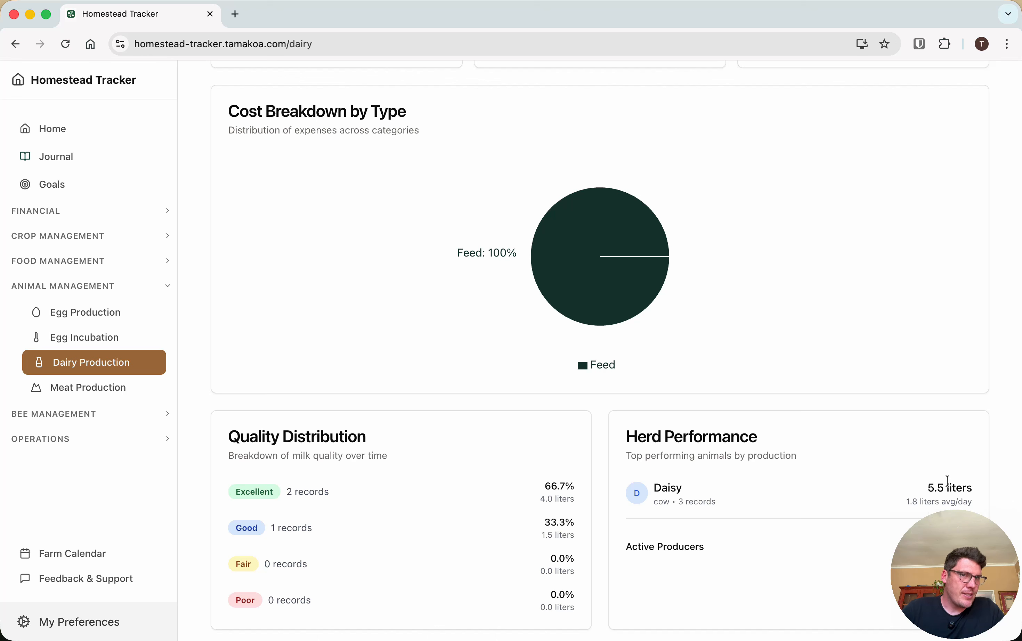
{"action": "scroll", "coordinate": [716, 597], "scroll_direction": "up", "scroll_amount": 15}
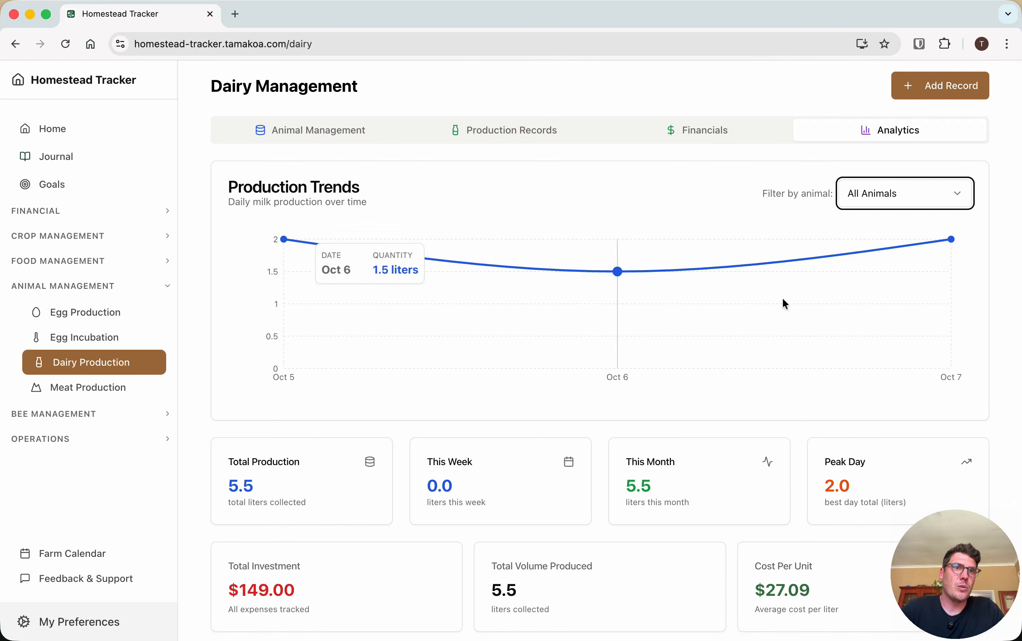
Open Meat Production, inspect the new animal form and its animal type options, and close the form without saving
{"action": "left_click", "coordinate": [89, 393]}
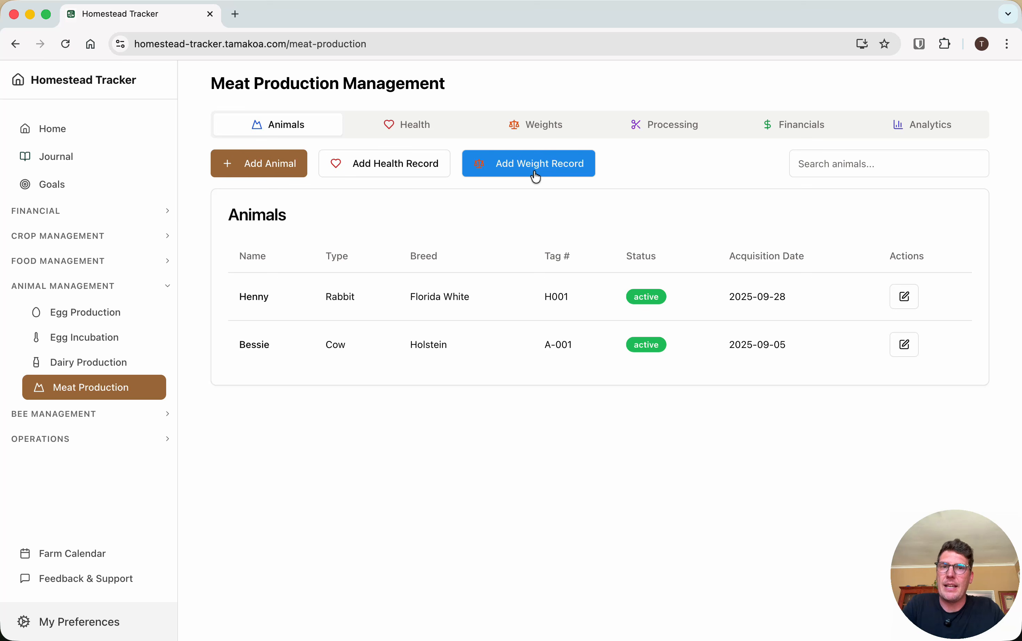
{"action": "left_click", "coordinate": [261, 168]}
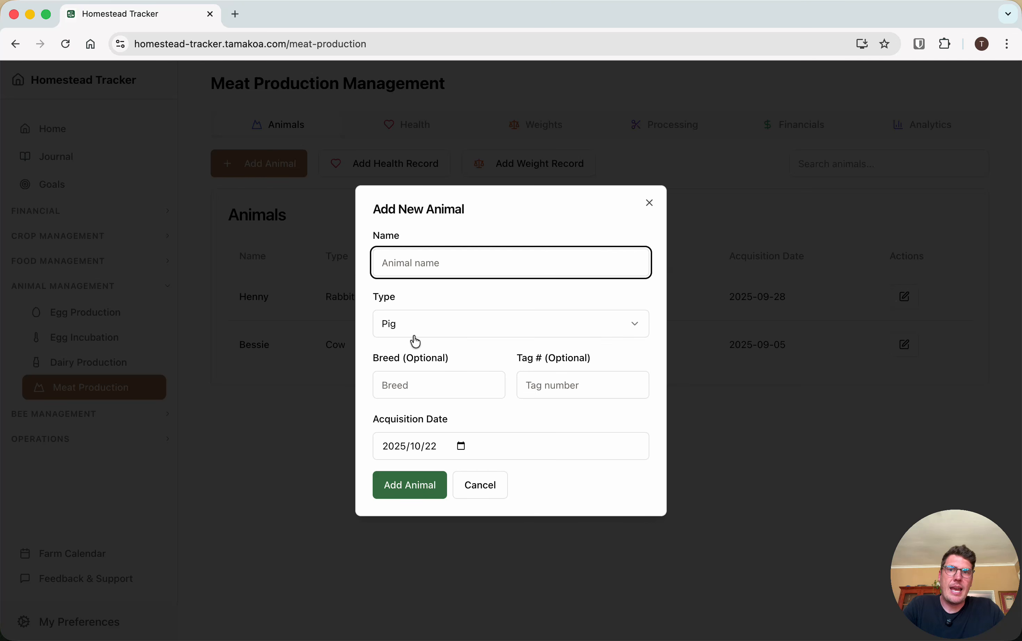
{"action": "left_click", "coordinate": [421, 319]}
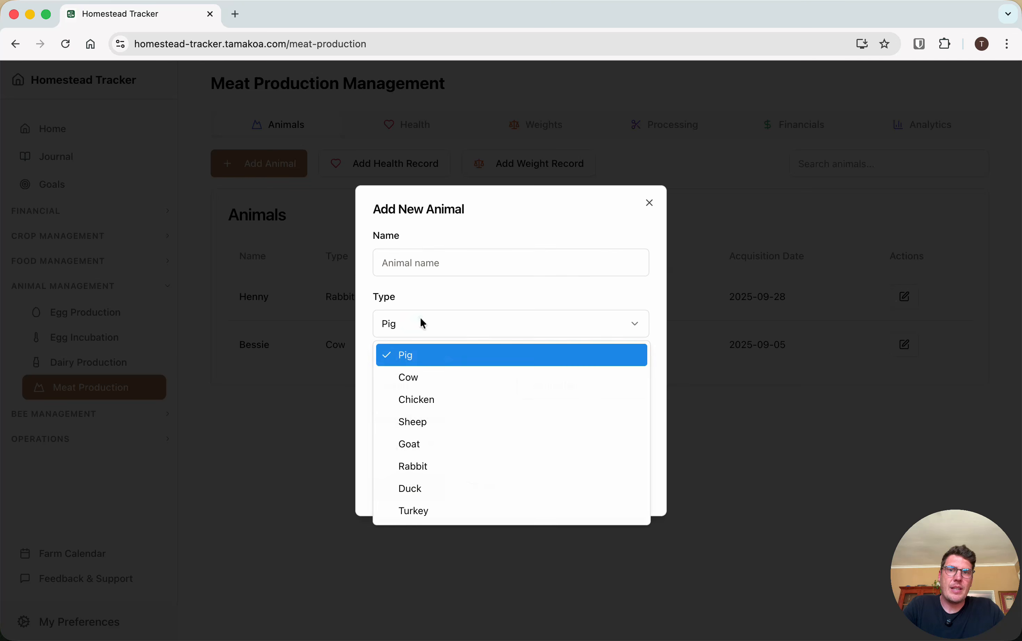
{"action": "left_click", "coordinate": [458, 293]}
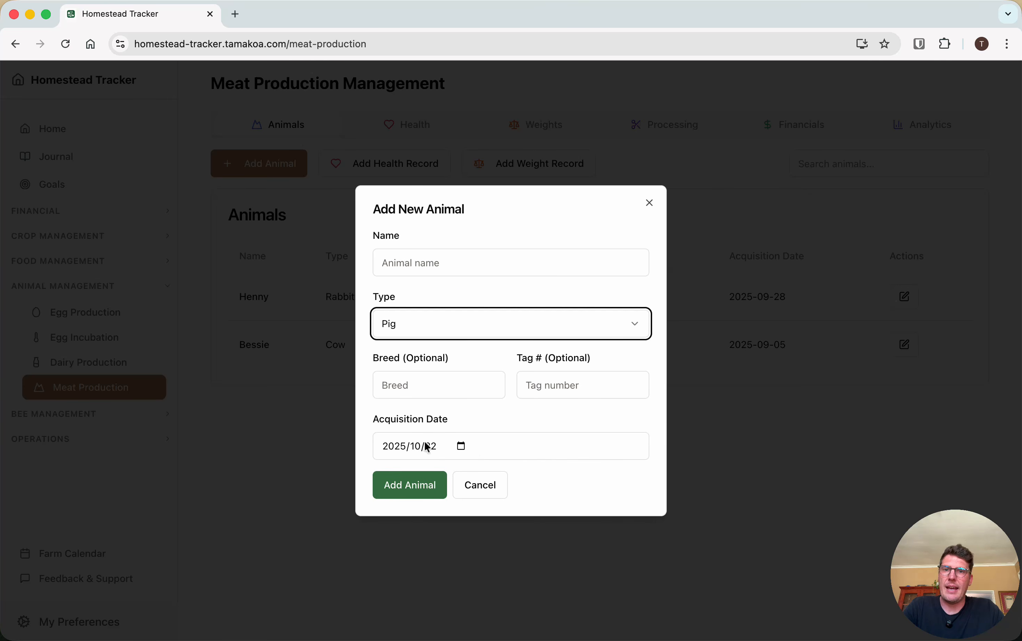
{"action": "left_click", "coordinate": [650, 202]}
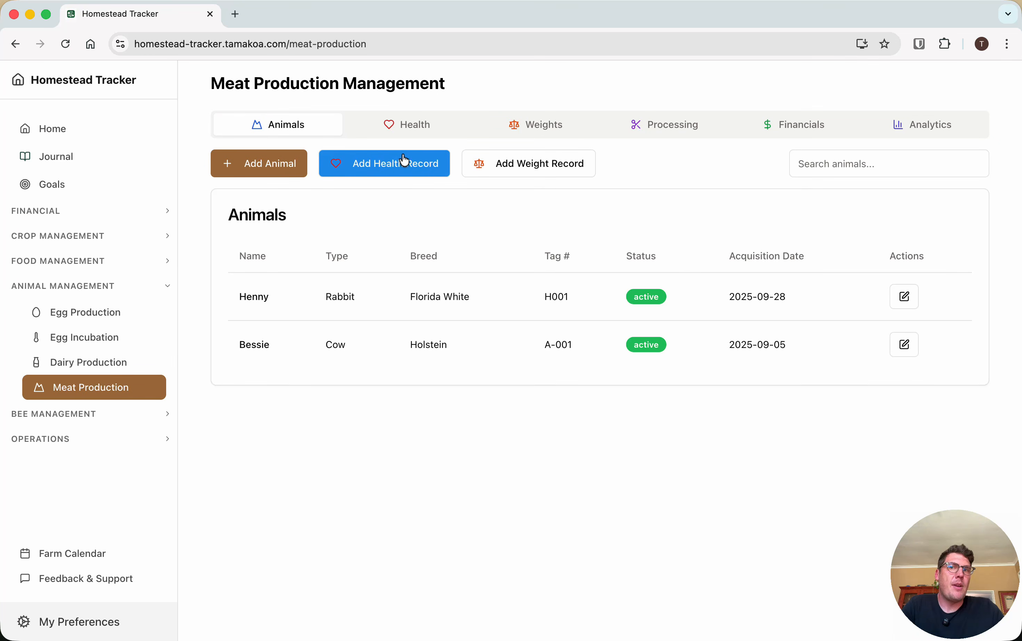
Start a meat production health record for Bessie (cow) with Checkup as the health type
{"action": "left_click", "coordinate": [416, 125]}
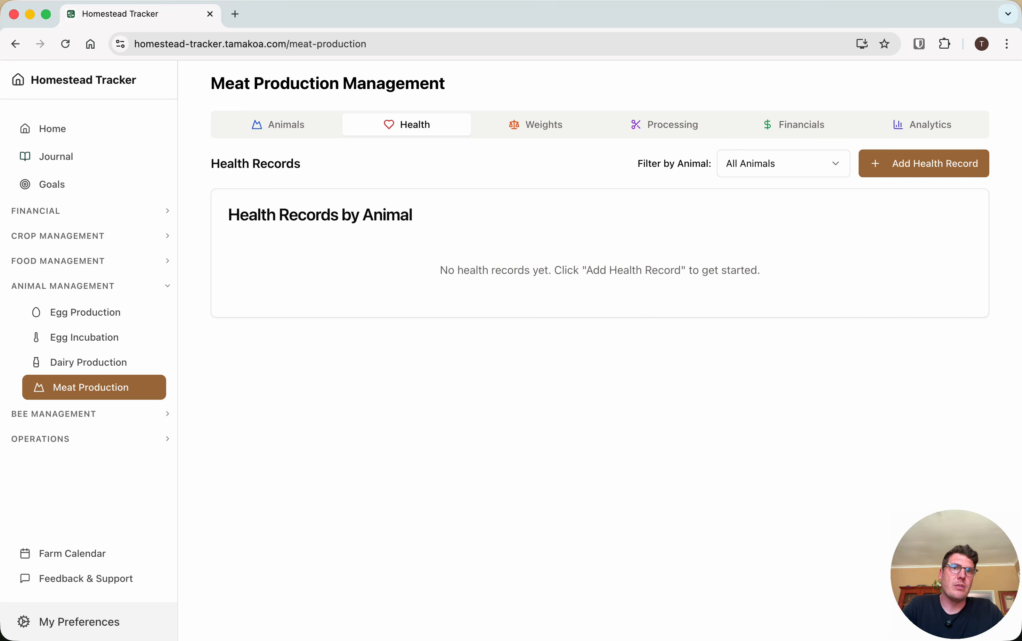
{"action": "left_click", "coordinate": [925, 164]}
{"action": "left_click", "coordinate": [461, 175]}
{"action": "left_click", "coordinate": [424, 224]}
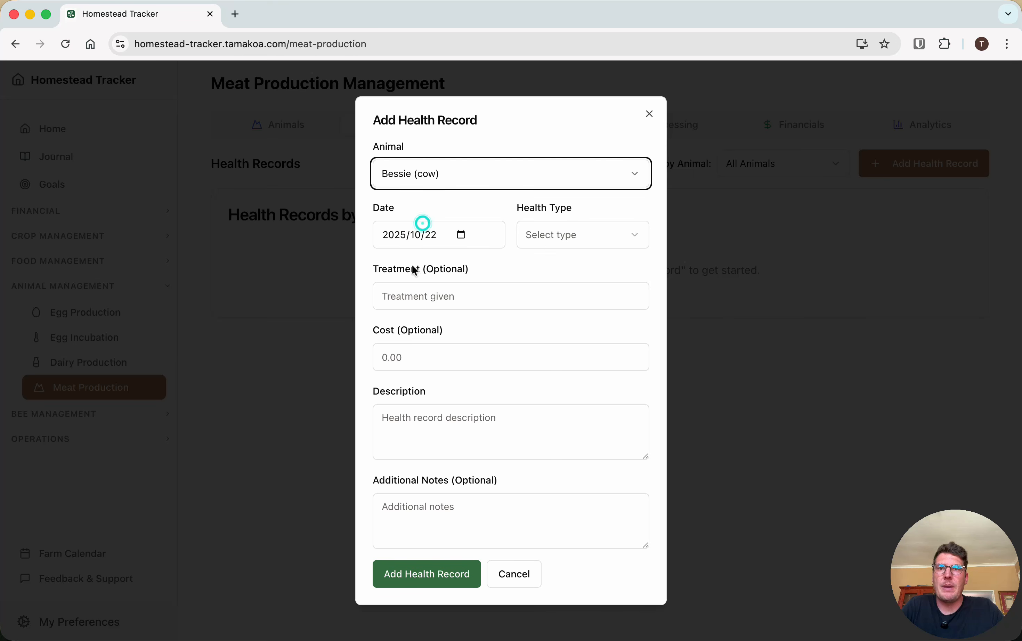
{"action": "left_click", "coordinate": [551, 237]}
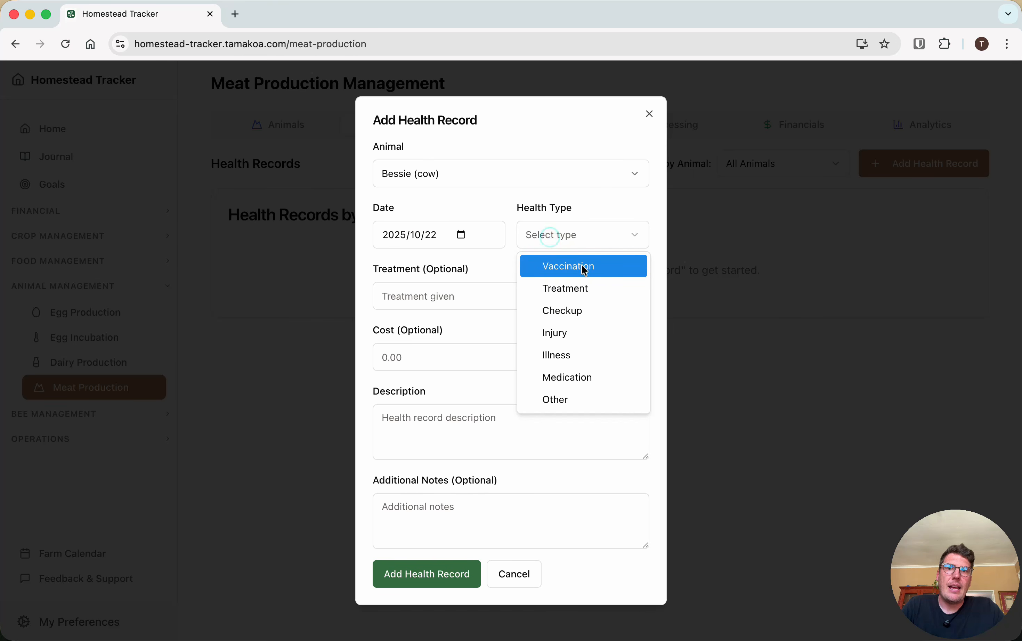
{"action": "left_click", "coordinate": [595, 314]}
Enter "nothing" as treatment, 10 as cost and "routine checkup" as description, and save the health record
{"action": "left_click", "coordinate": [428, 298]}
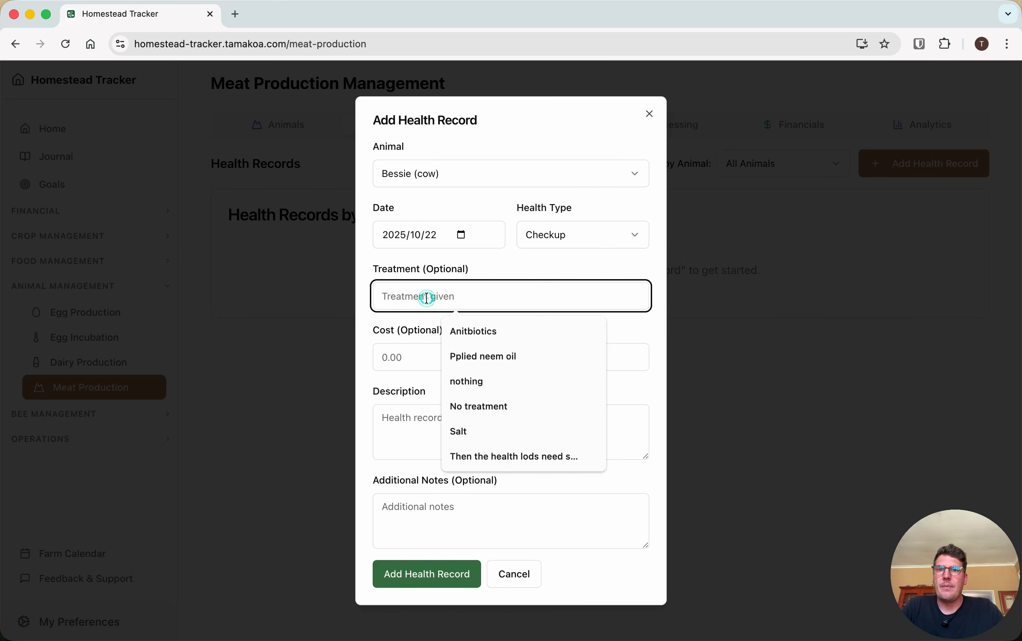
{"action": "left_click", "coordinate": [474, 384]}
{"action": "left_click", "coordinate": [394, 357]}
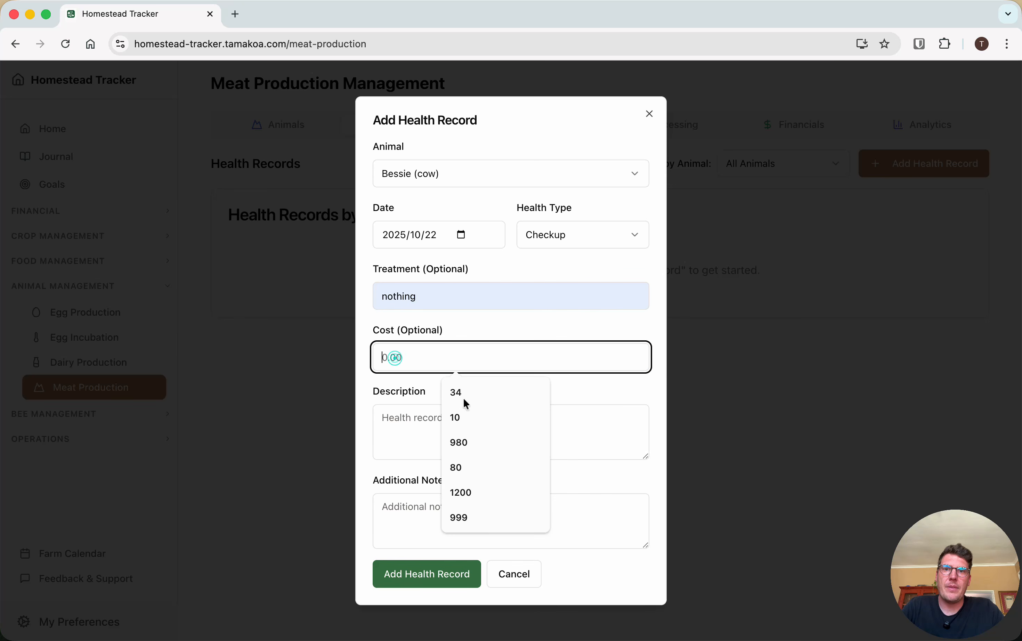
{"action": "left_click", "coordinate": [472, 418]}
{"action": "left_click", "coordinate": [407, 423]}
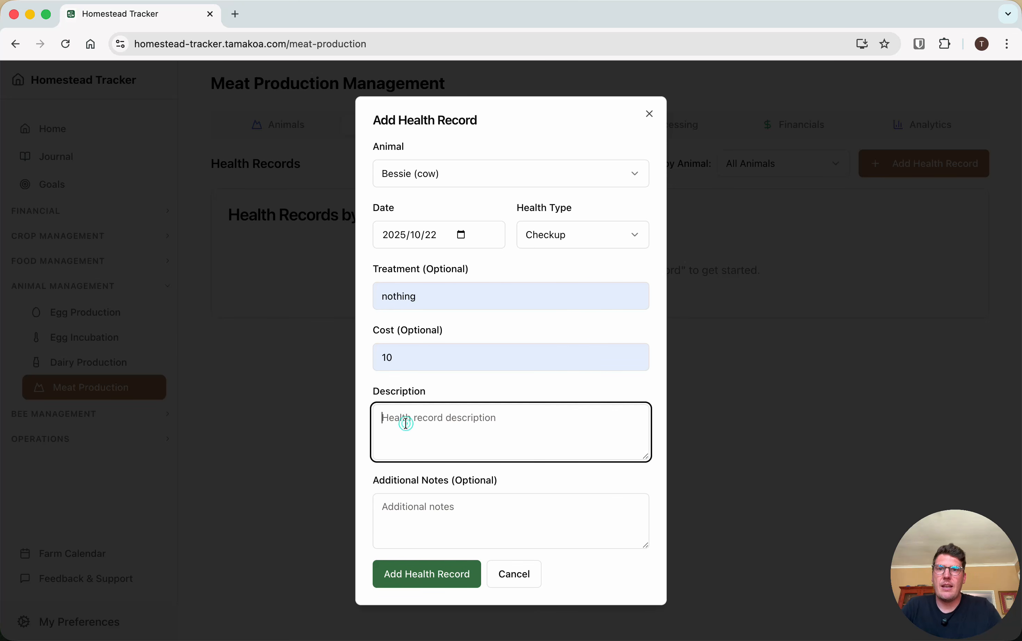
{"action": "type", "text": "r"}
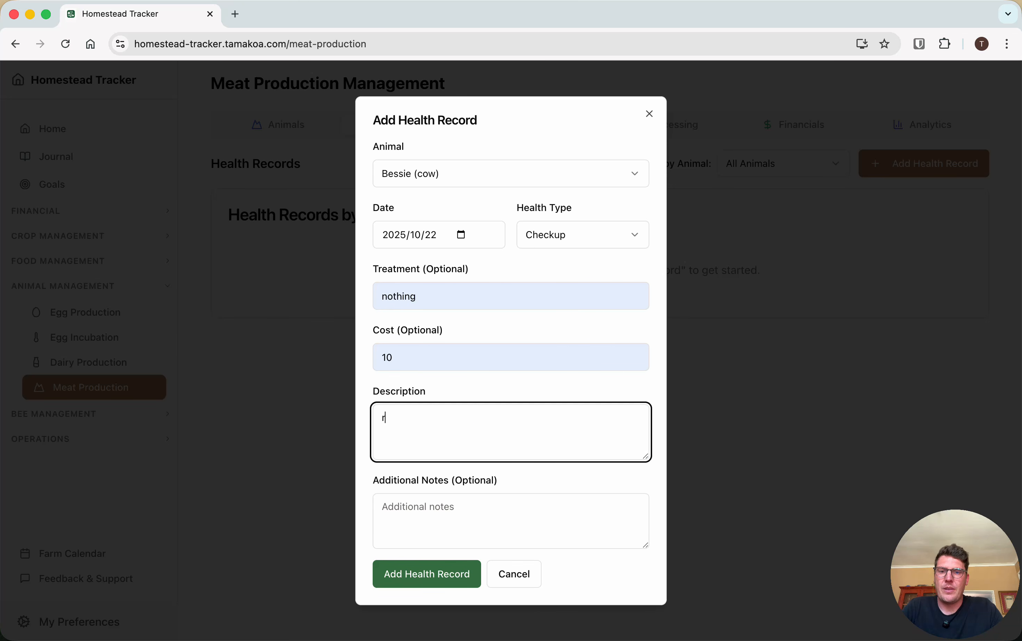
{"action": "type", "text": "outine checkup"}
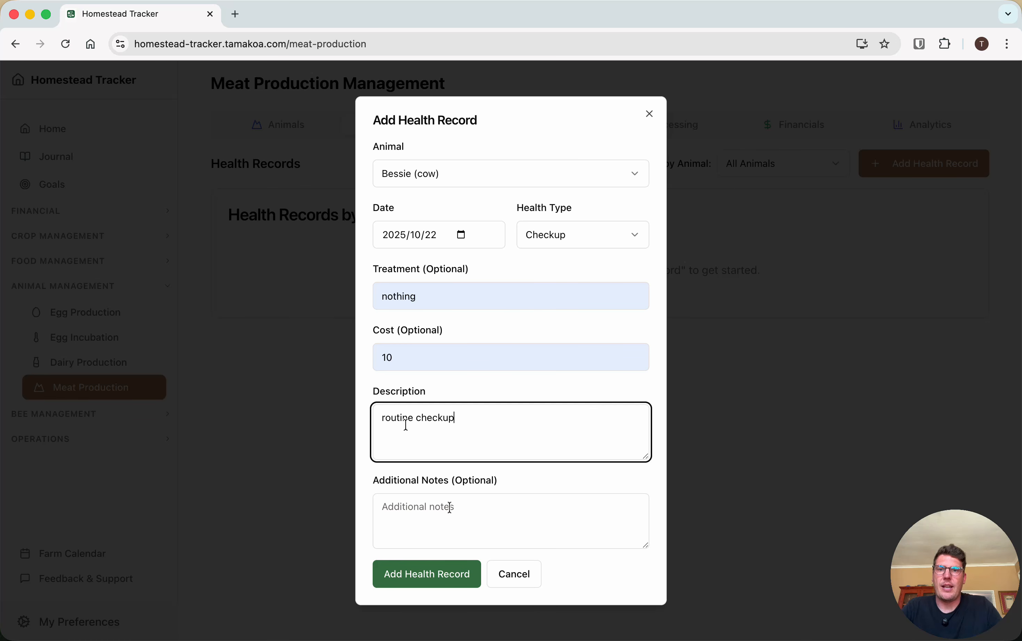
{"action": "left_click", "coordinate": [435, 572]}
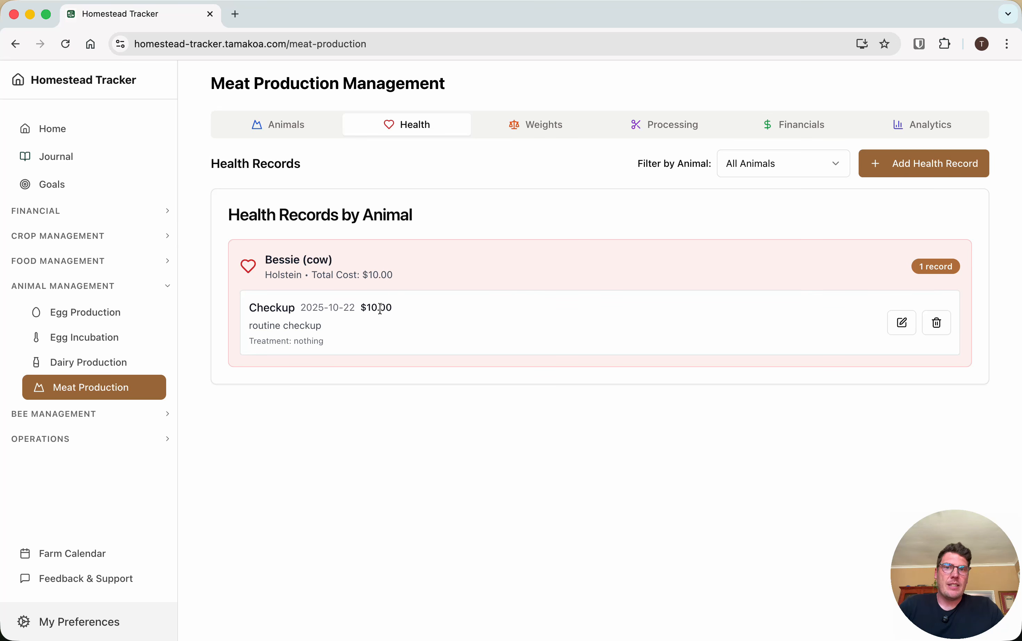
Check Bessie's checkup expense in the Cost Tracker and in the meat production financial records
{"action": "left_click", "coordinate": [60, 212]}
{"action": "left_click", "coordinate": [67, 240]}
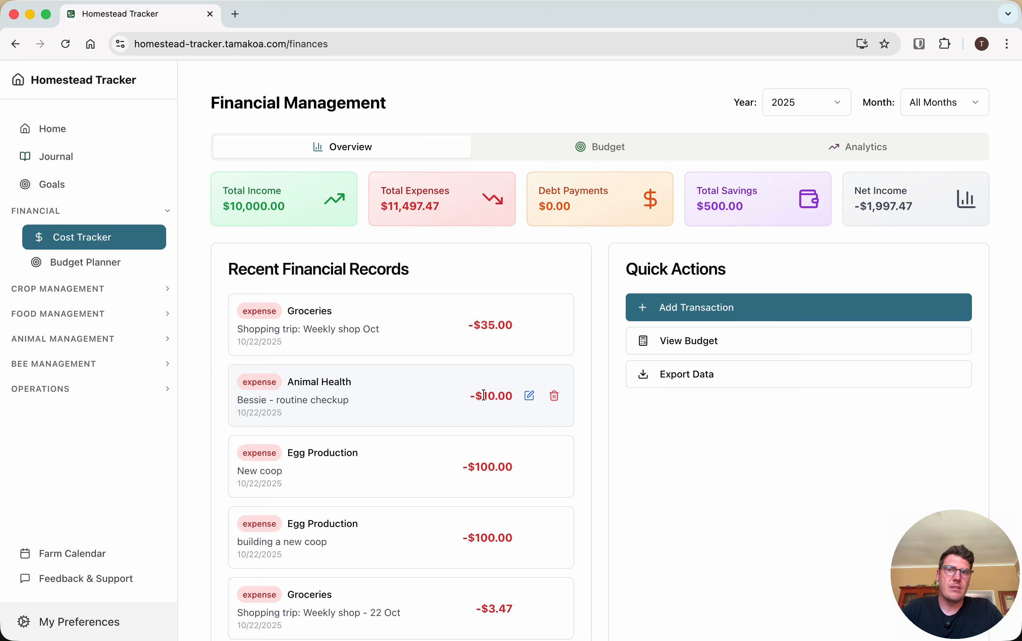
{"action": "left_click", "coordinate": [32, 339]}
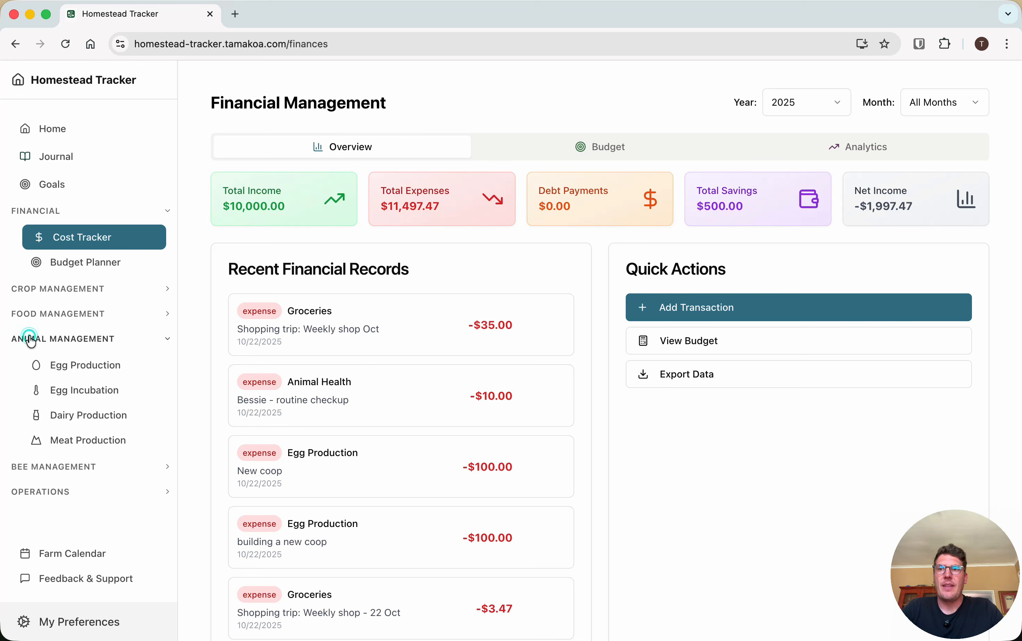
{"action": "left_click", "coordinate": [79, 442]}
{"action": "left_click", "coordinate": [805, 133]}
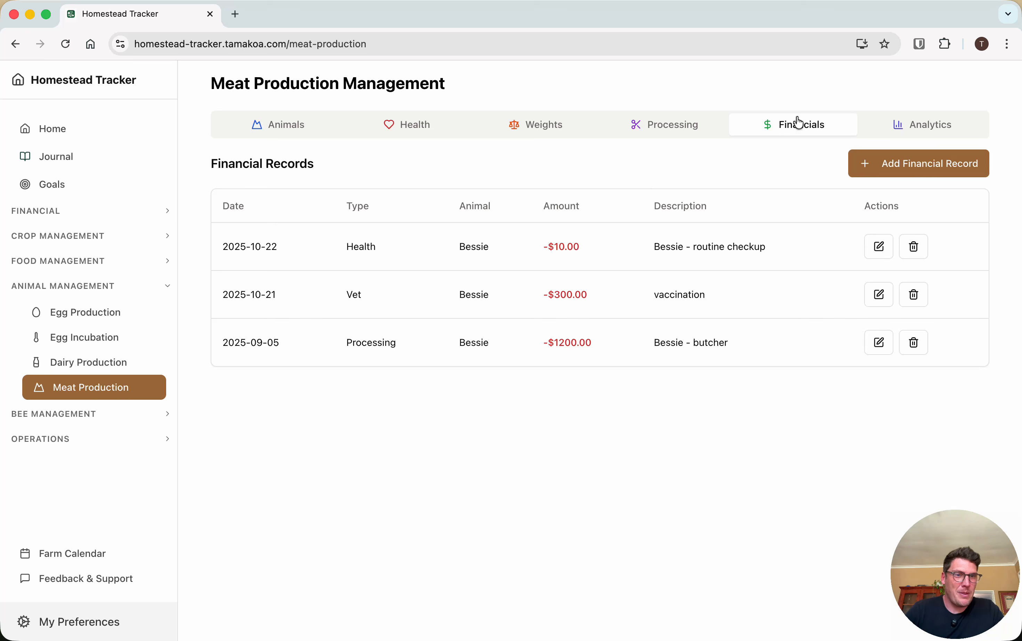
Examine the meat production analytics, from total investment and costs by animal to the animal performance summary
{"action": "left_click", "coordinate": [931, 128]}
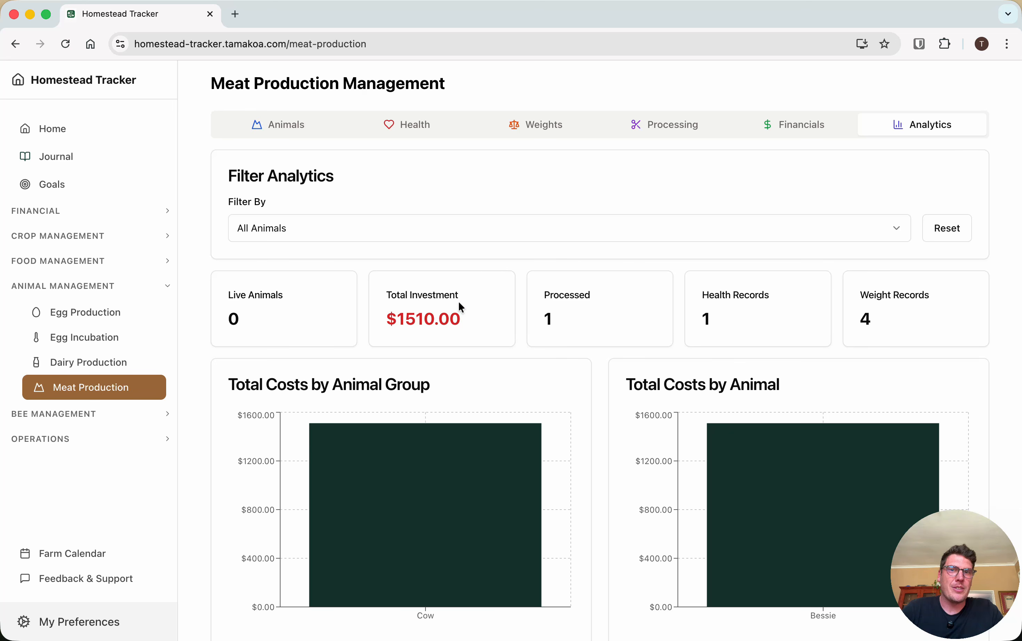
{"action": "scroll", "coordinate": [458, 305], "scroll_direction": "down", "scroll_amount": 6}
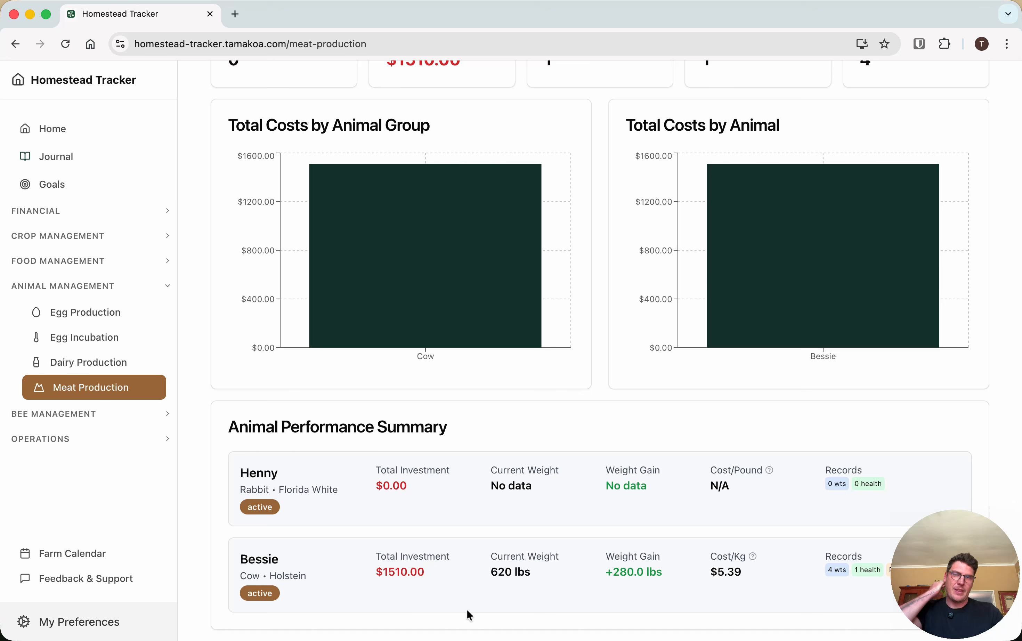
{"action": "scroll", "coordinate": [565, 194], "scroll_direction": "up", "scroll_amount": 10}
Review Bessie's weight records, inspect the animal and unit options of a new weight record, and close the form without saving
{"action": "left_click", "coordinate": [795, 126]}
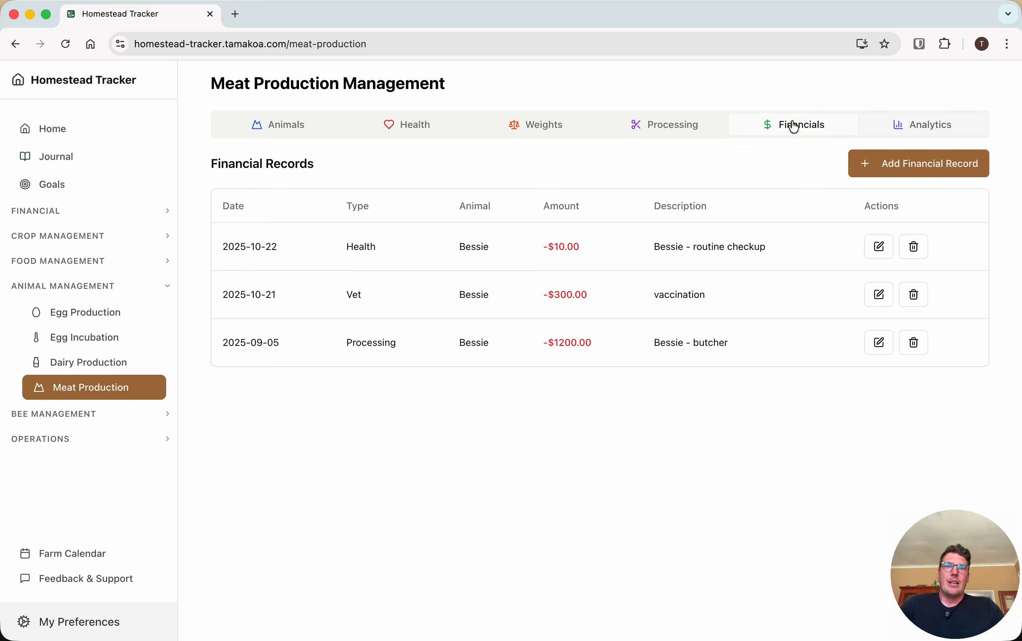
{"action": "left_click", "coordinate": [532, 128]}
{"action": "left_click", "coordinate": [405, 129]}
{"action": "left_click", "coordinate": [541, 137]}
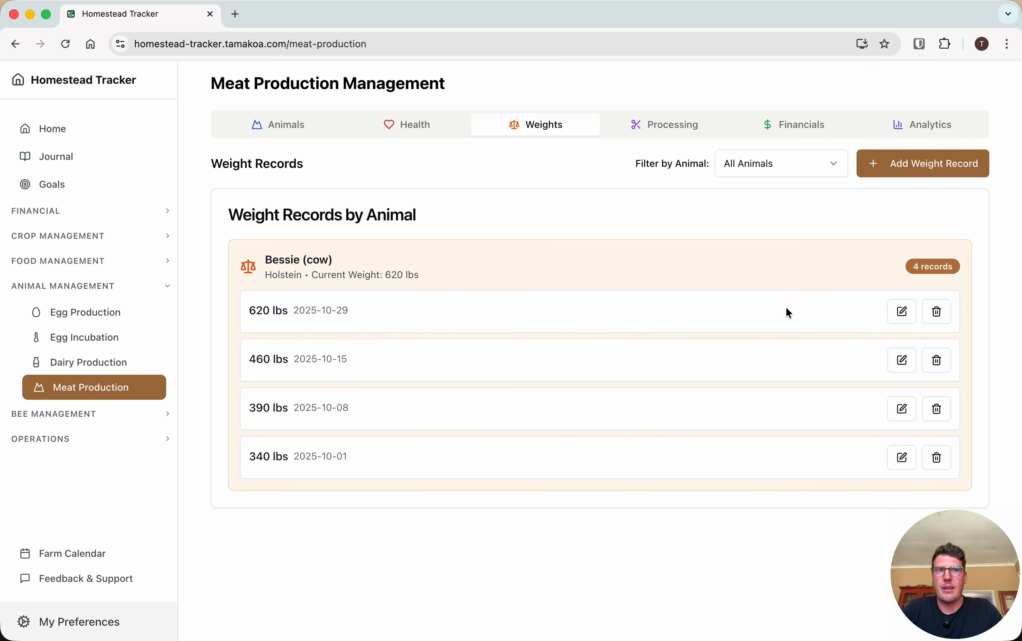
{"action": "left_click", "coordinate": [930, 168]}
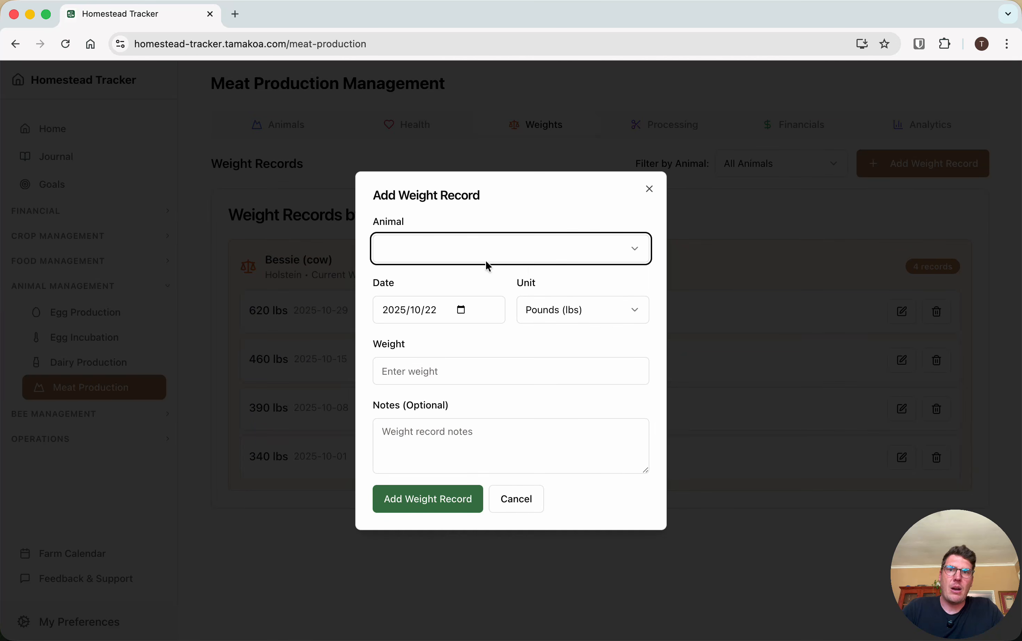
{"action": "left_click", "coordinate": [463, 259]}
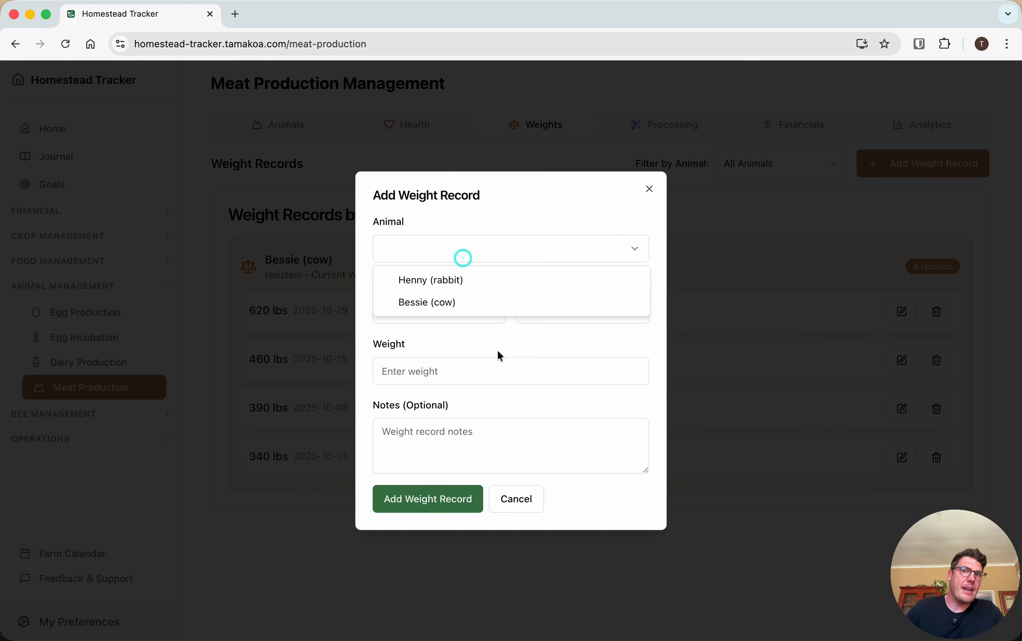
{"action": "left_click", "coordinate": [487, 338]}
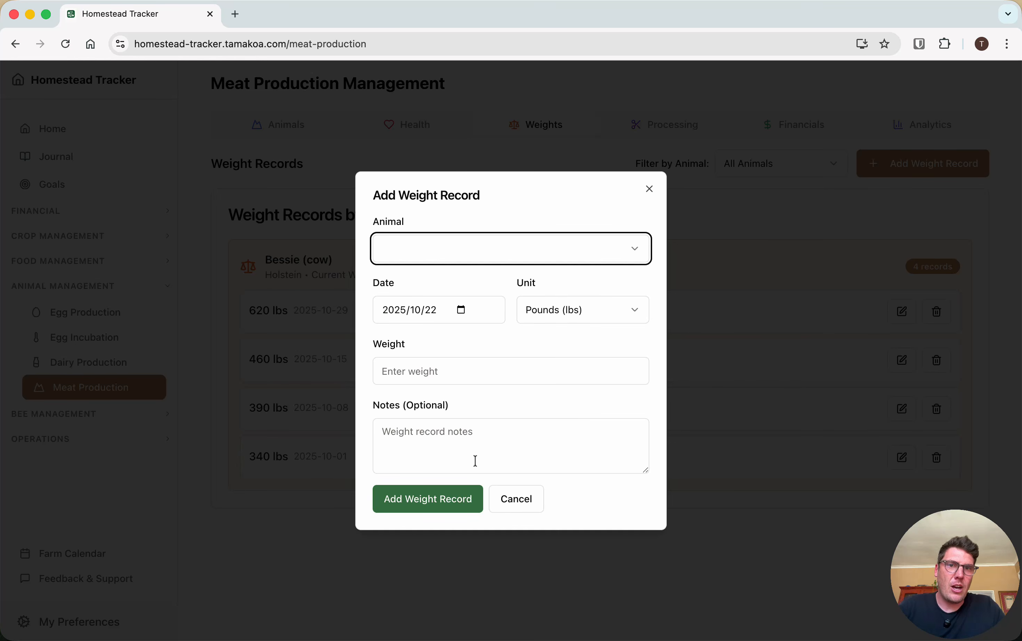
{"action": "left_click", "coordinate": [616, 310]}
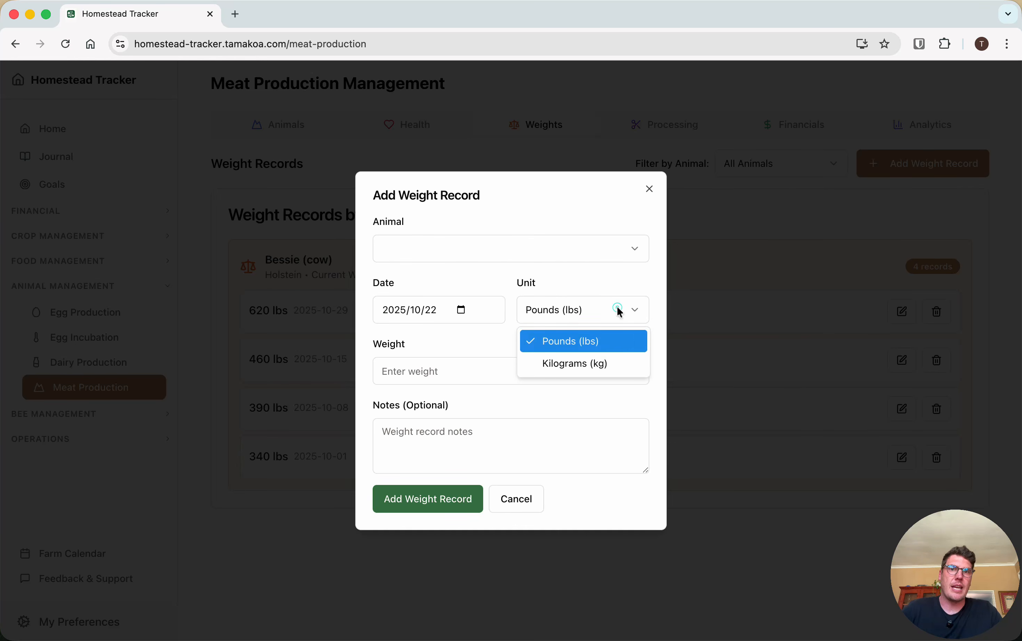
{"action": "left_click", "coordinate": [650, 189]}
{"action": "left_click", "coordinate": [650, 189]}
Review the meat processing records alongside the financial records and analytics, ending on the processing records
{"action": "left_click", "coordinate": [685, 135]}
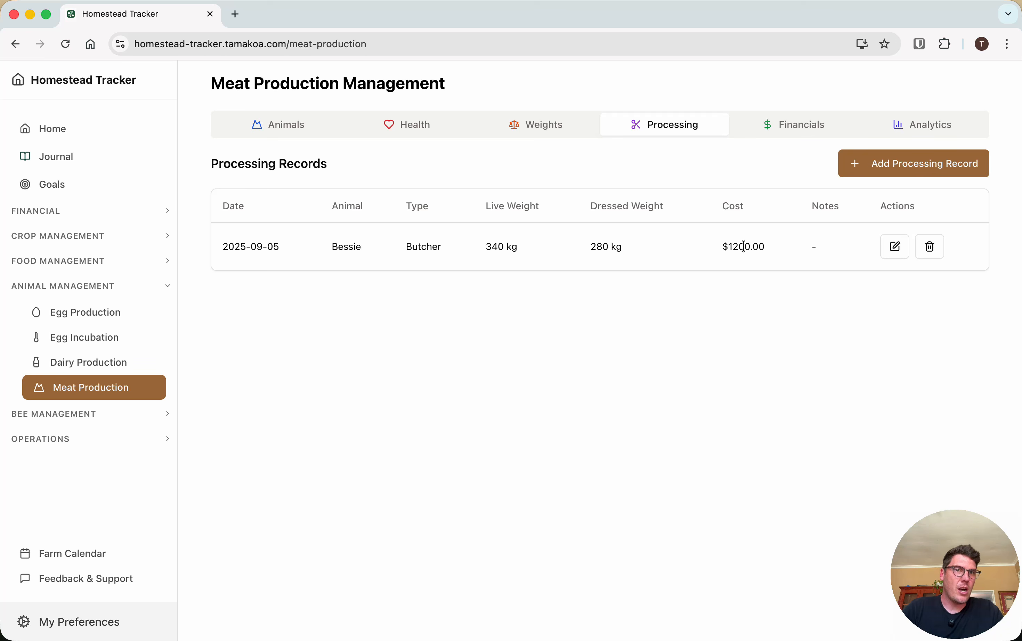
{"action": "left_click", "coordinate": [799, 133]}
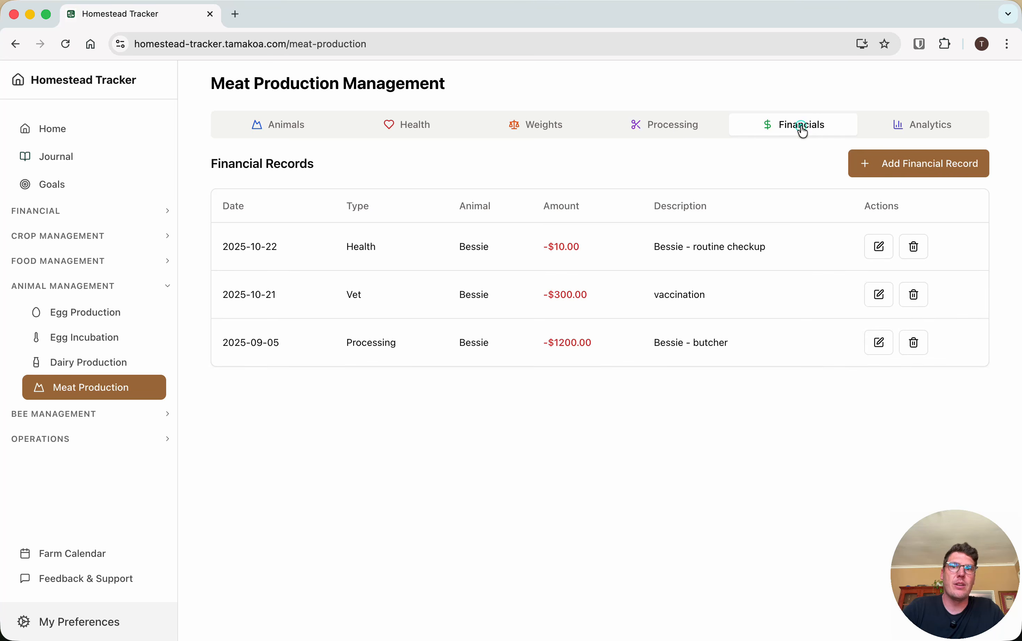
{"action": "left_click", "coordinate": [918, 124]}
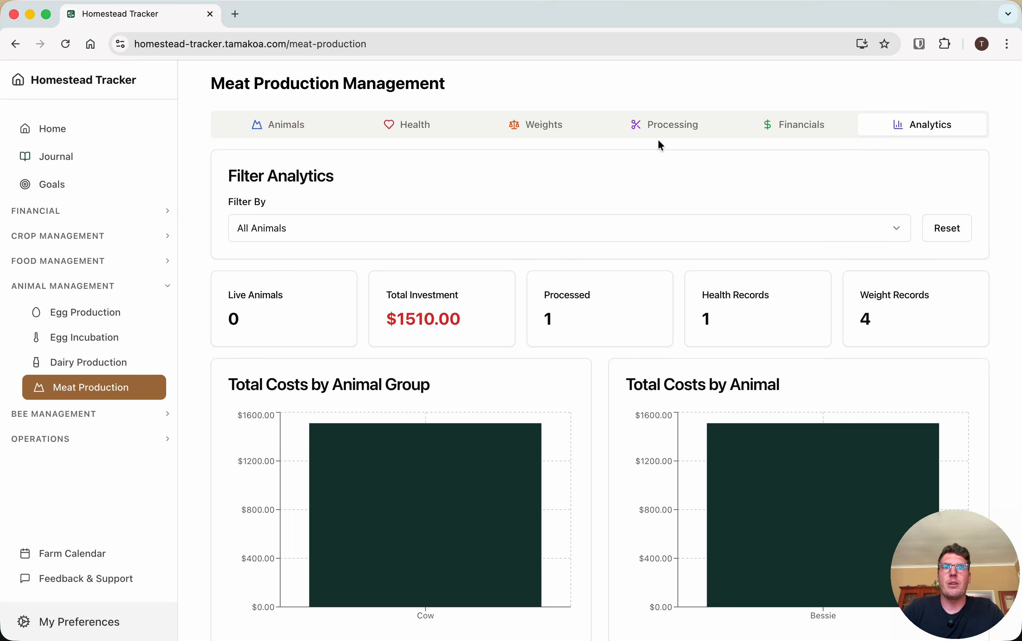
{"action": "left_click", "coordinate": [666, 128]}
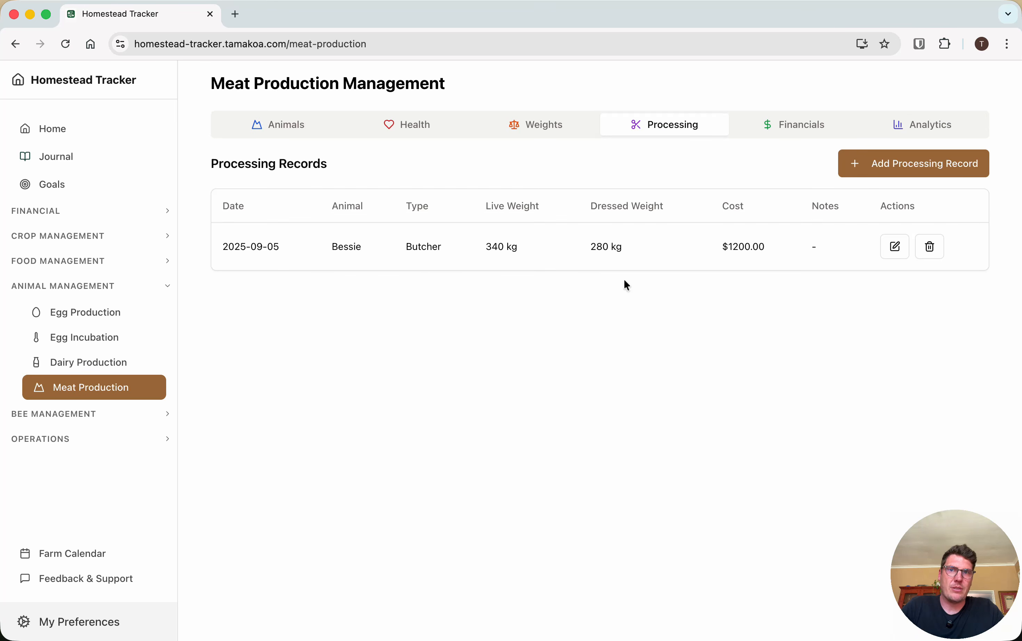
Inspect the fields of a new processing record, close the form without saving, and view the financial records
{"action": "left_click", "coordinate": [930, 172]}
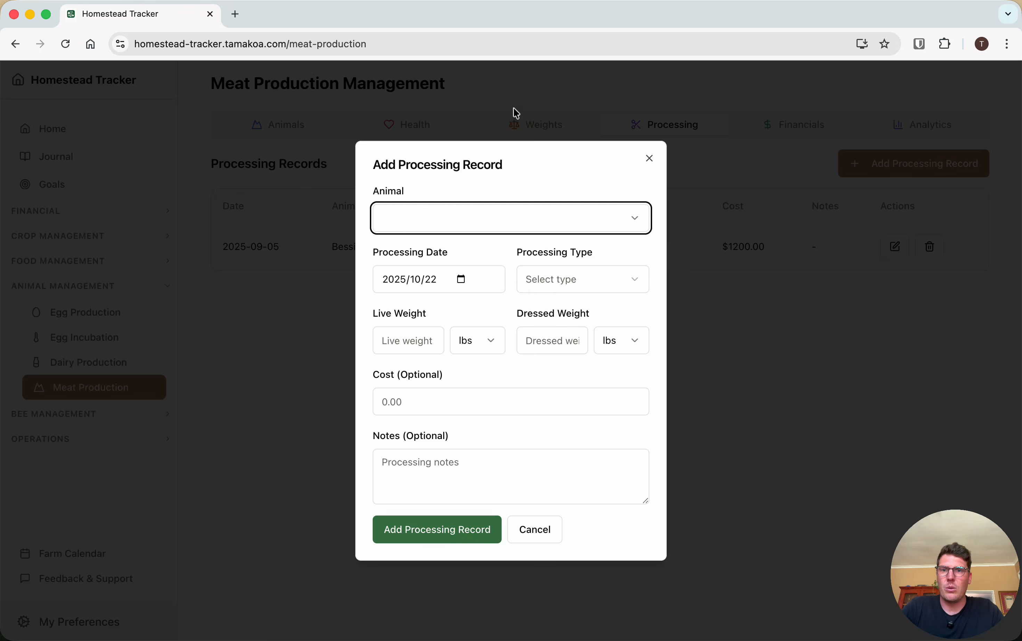
{"action": "left_click", "coordinate": [650, 158]}
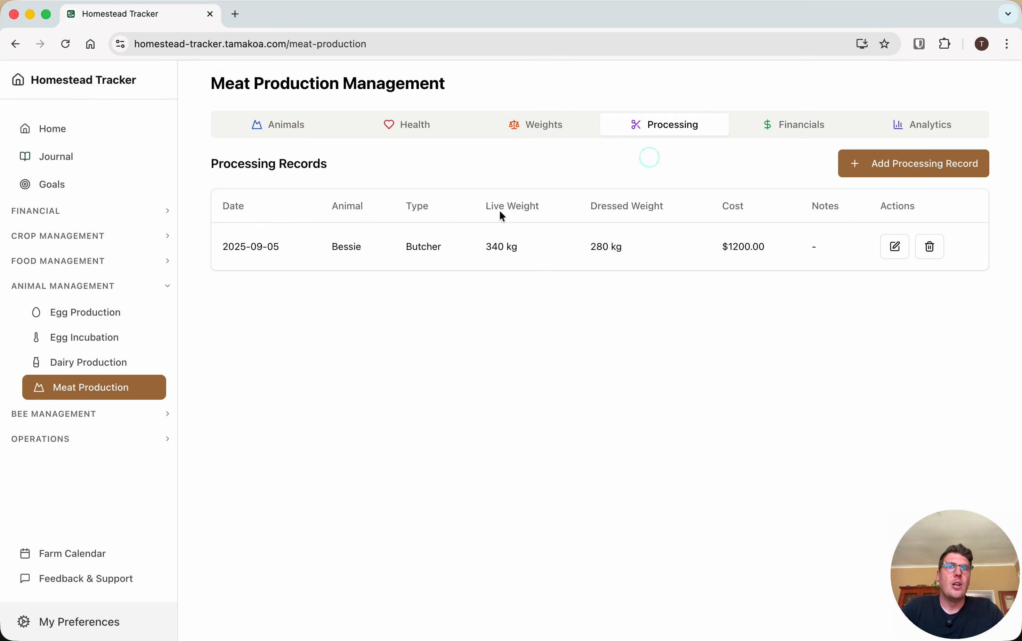
{"action": "left_click", "coordinate": [800, 128]}
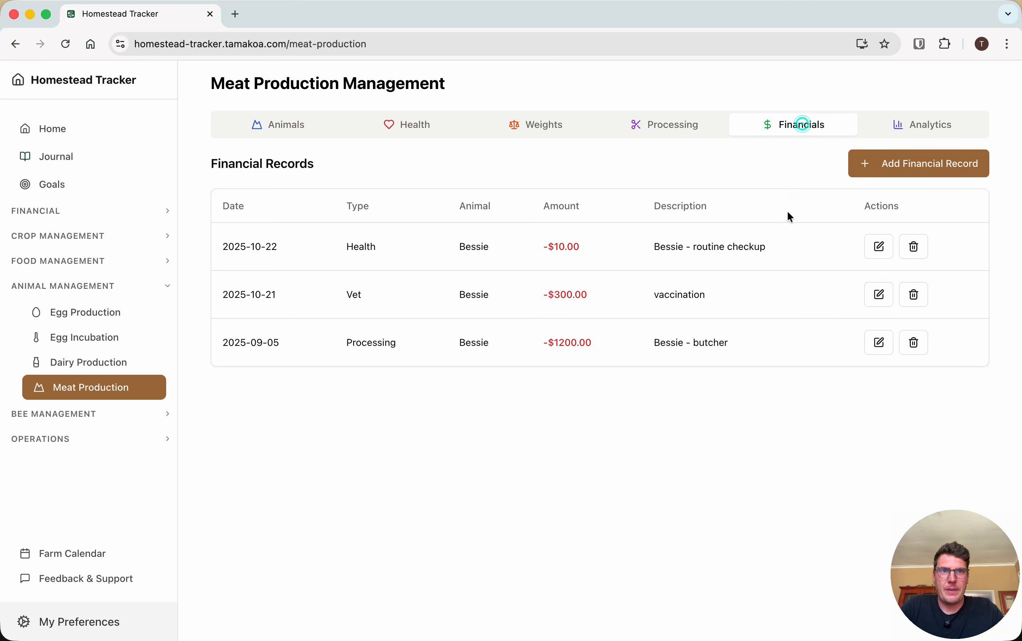
Examine the meat production analytics down to the animal performance summary, and check the available filter options
{"action": "left_click", "coordinate": [930, 125]}
{"action": "scroll", "coordinate": [728, 312], "scroll_direction": "down", "scroll_amount": 6}
{"action": "scroll", "coordinate": [732, 315], "scroll_direction": "up", "scroll_amount": 1}
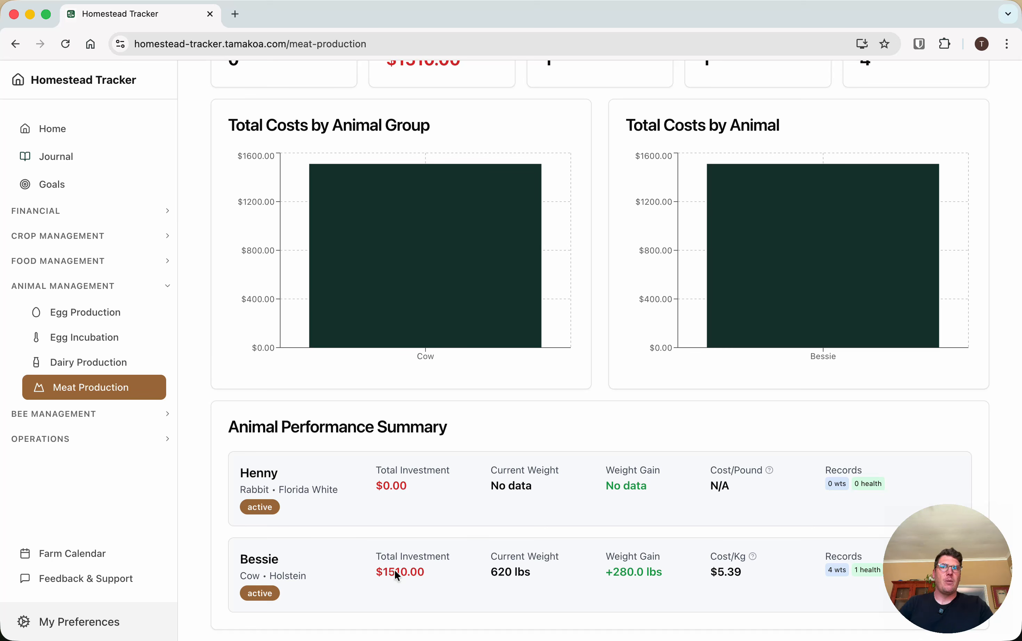
{"action": "scroll", "coordinate": [442, 465], "scroll_direction": "up", "scroll_amount": 6}
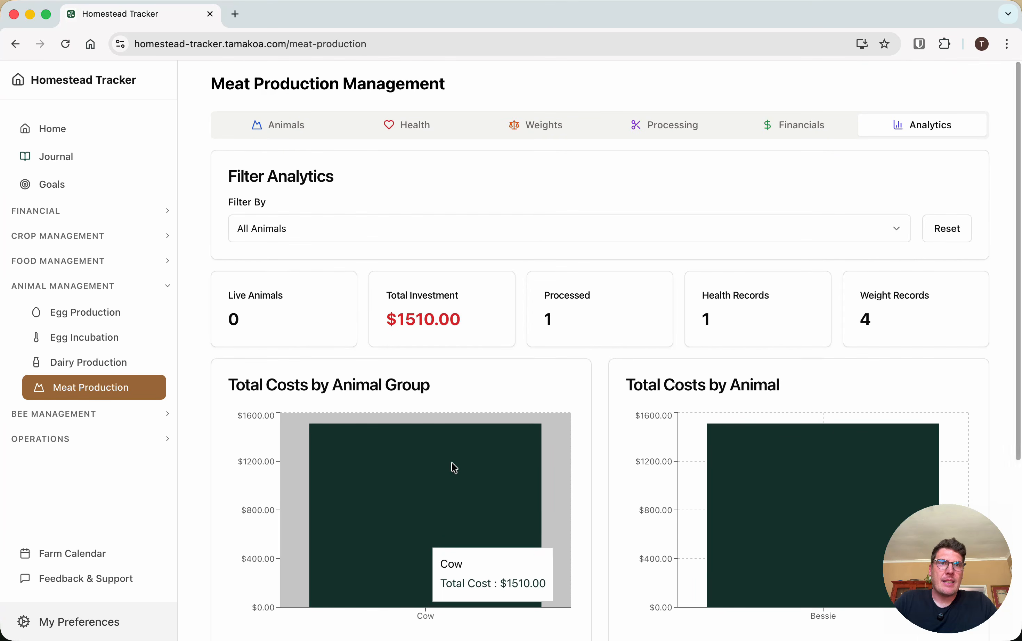
{"action": "scroll", "coordinate": [594, 372], "scroll_direction": "down", "scroll_amount": 2}
{"action": "left_click", "coordinate": [307, 199]}
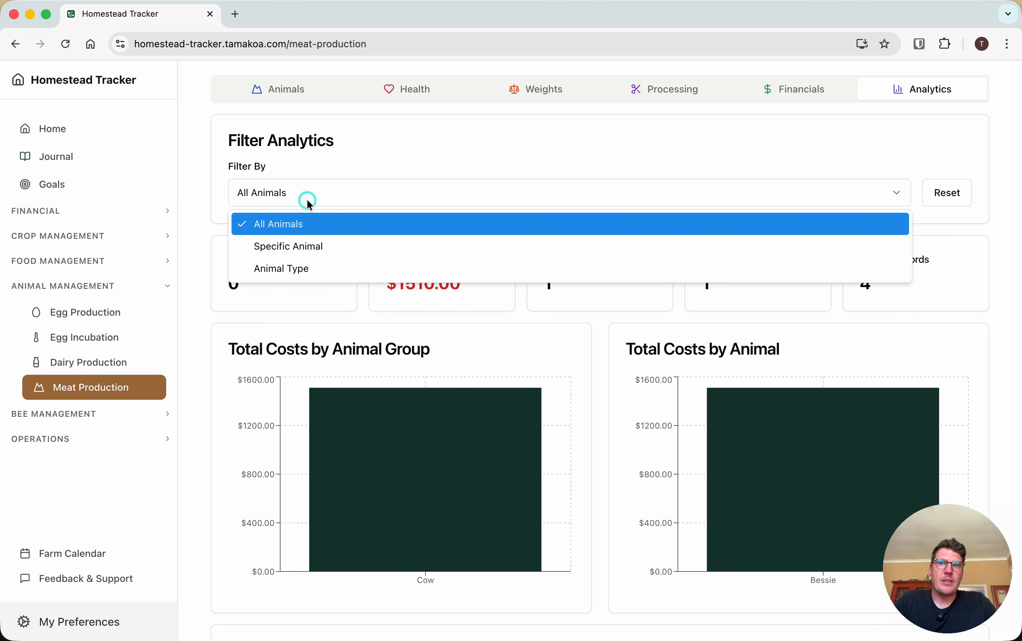
{"action": "left_click", "coordinate": [443, 166]}
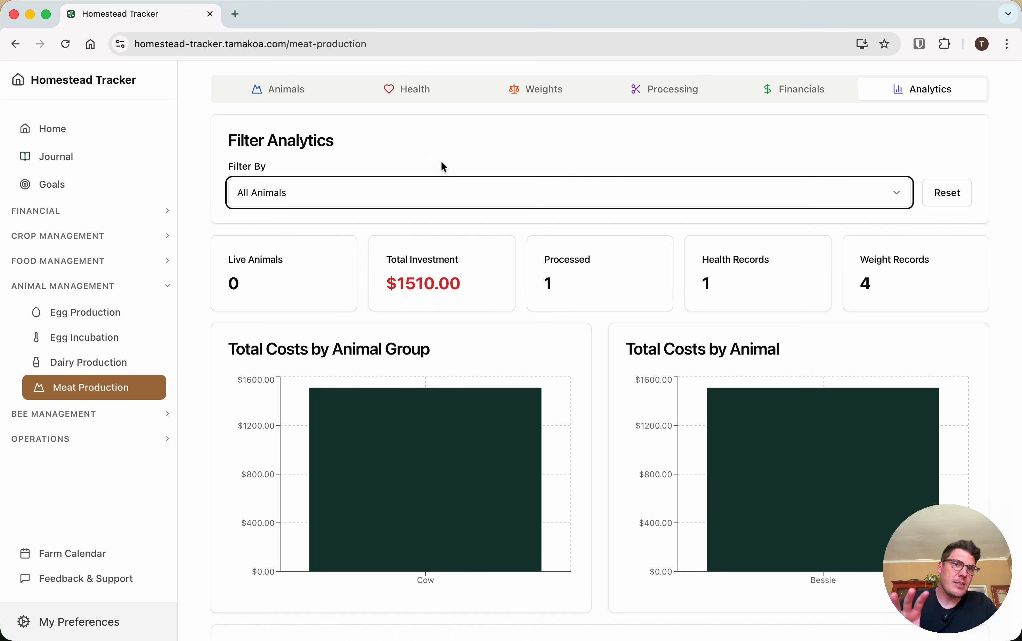
Filter the analytics by Specific Animal and choose Bessie (cow)
{"action": "scroll", "coordinate": [445, 174], "scroll_direction": "down", "scroll_amount": 1}
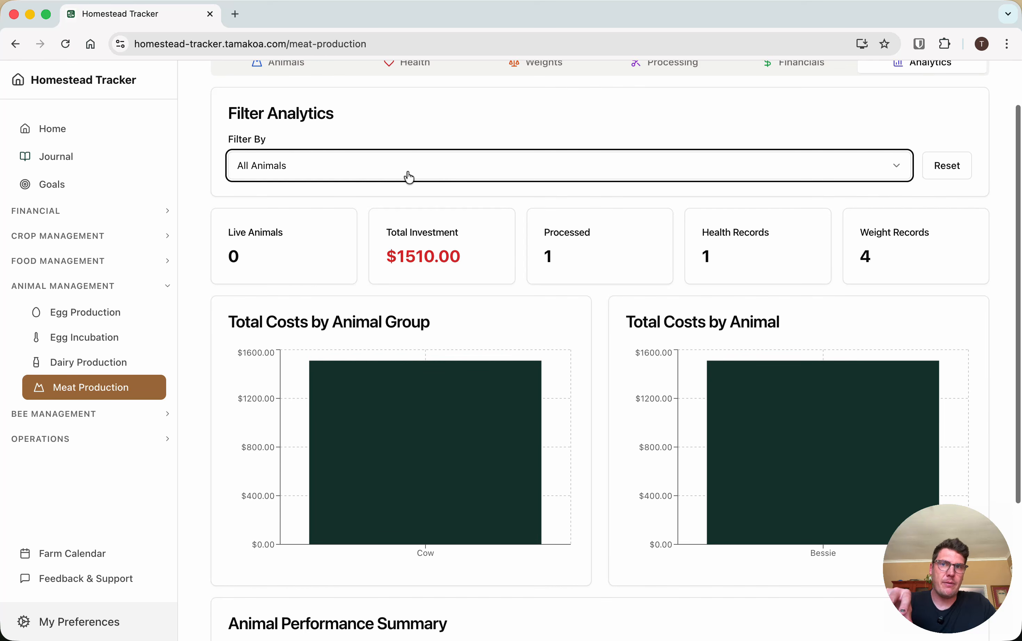
{"action": "left_click", "coordinate": [337, 172]}
{"action": "left_click", "coordinate": [319, 218]}
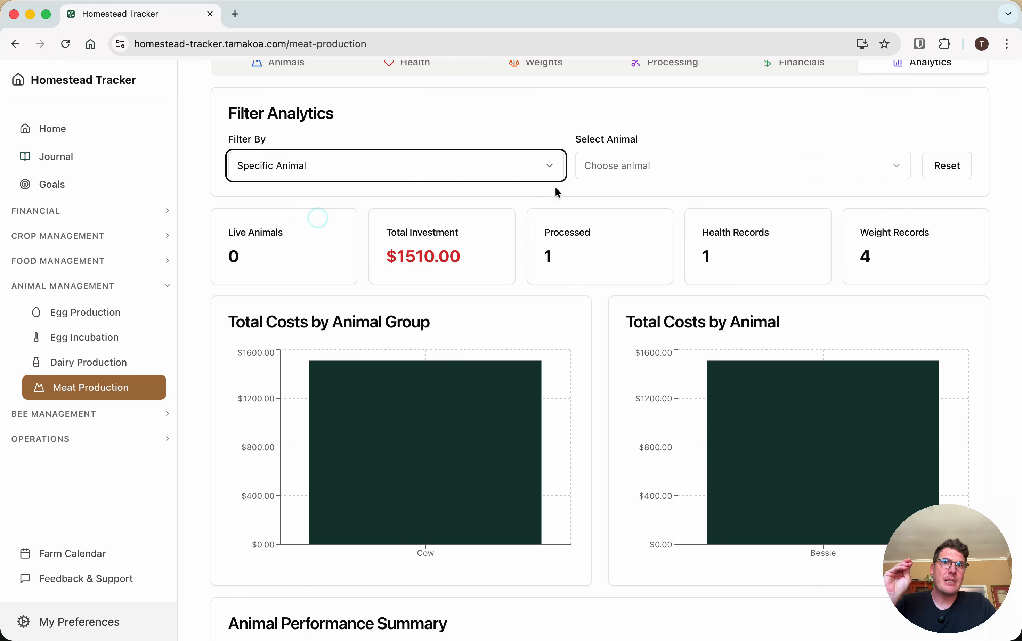
{"action": "left_click", "coordinate": [651, 166]}
{"action": "left_click", "coordinate": [649, 220]}
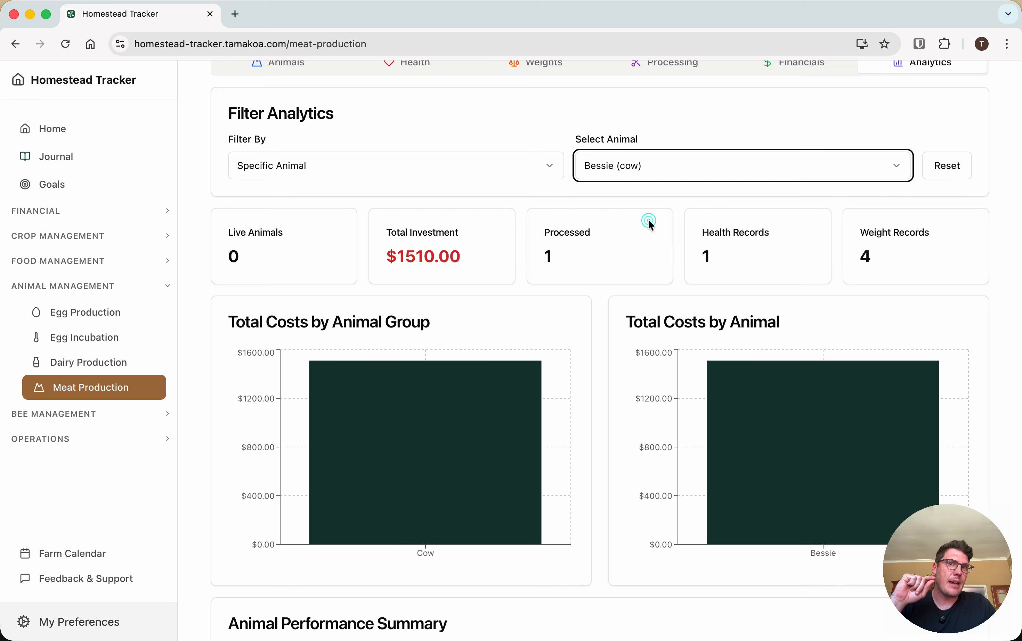
Filter the analytics by Animal Type, first for Cow and finally for Rabbit, and examine the rabbit's performance summary
{"action": "left_click", "coordinate": [453, 169]}
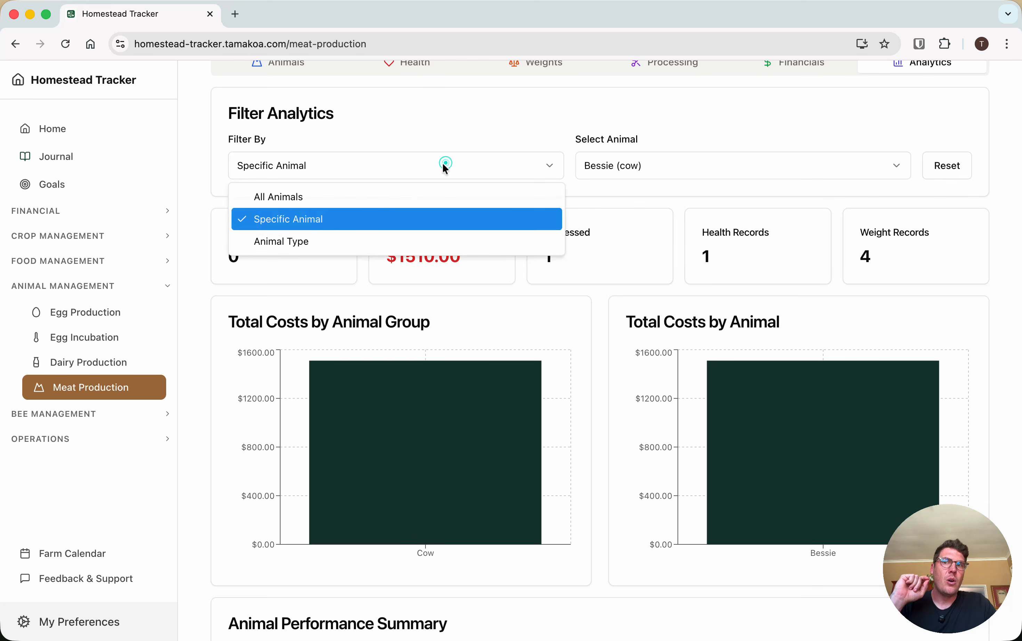
{"action": "left_click", "coordinate": [296, 243]}
{"action": "left_click", "coordinate": [639, 168]}
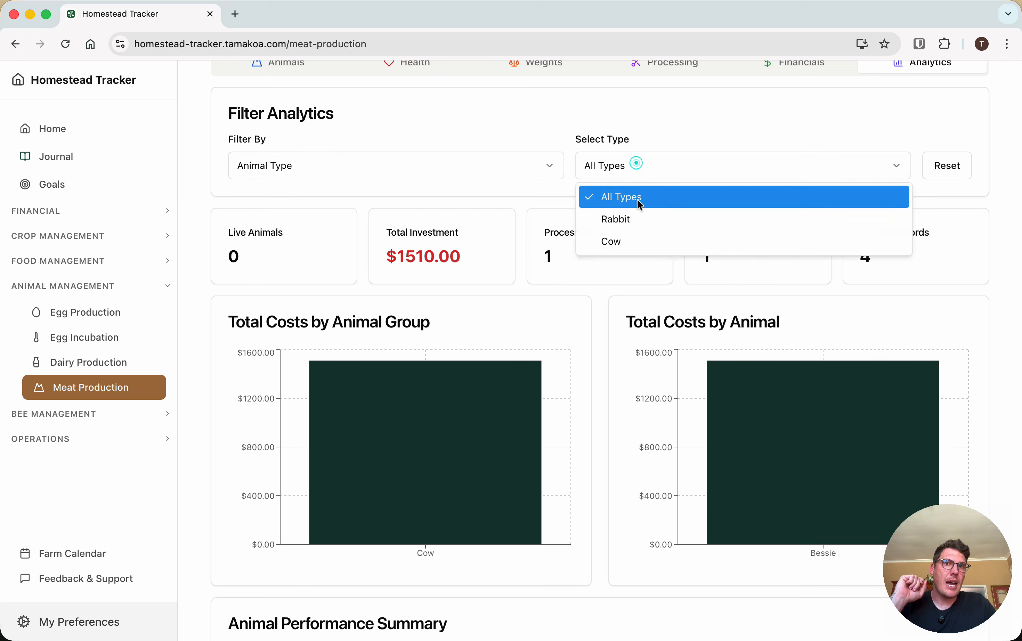
{"action": "left_click", "coordinate": [641, 240]}
{"action": "left_click", "coordinate": [626, 169]}
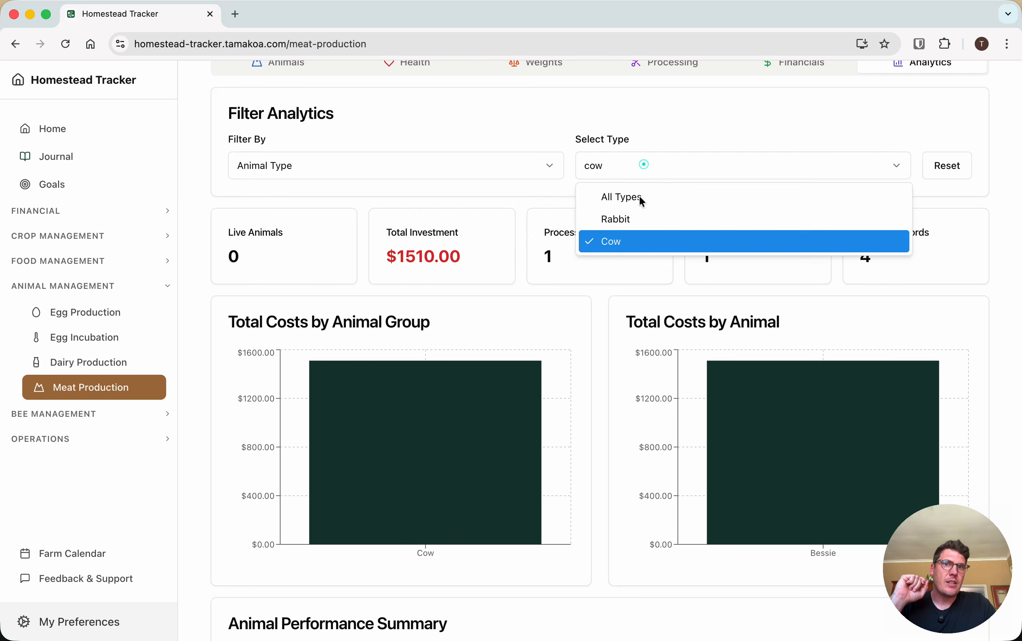
{"action": "left_click", "coordinate": [638, 218]}
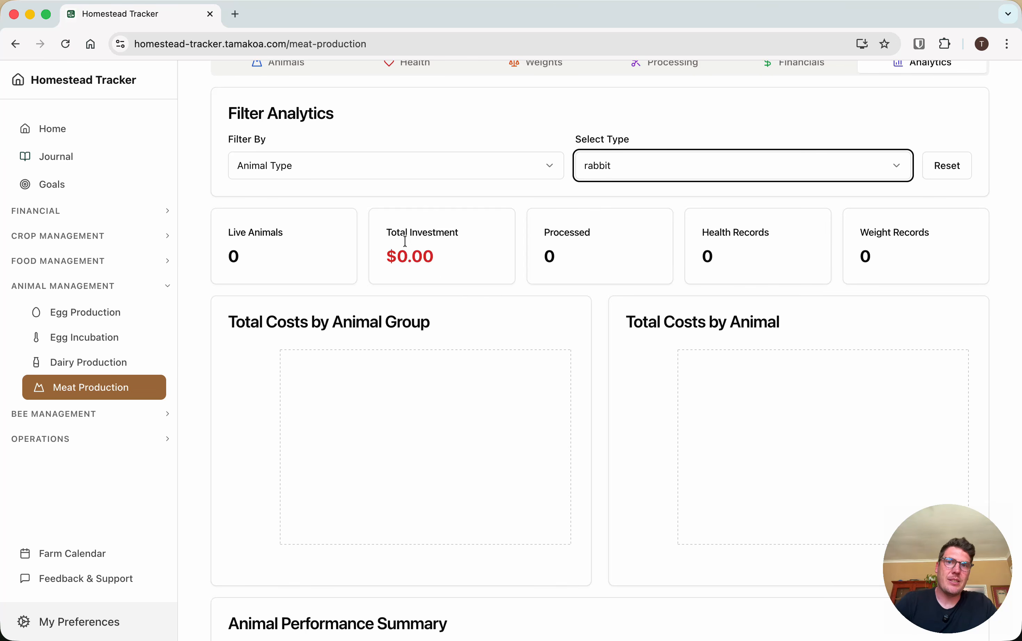
{"action": "scroll", "coordinate": [486, 331], "scroll_direction": "down", "scroll_amount": 3}
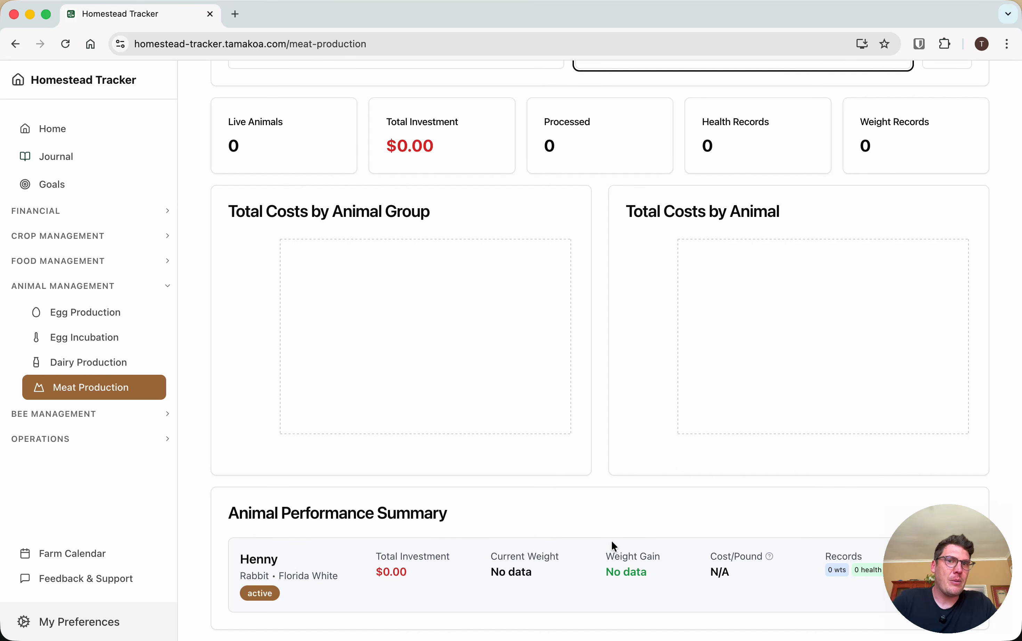
{"action": "scroll", "coordinate": [719, 297], "scroll_direction": "up", "scroll_amount": 5}
Switch the animal type filter to Cow and look over its analytics and the type options
{"action": "left_click", "coordinate": [673, 238]}
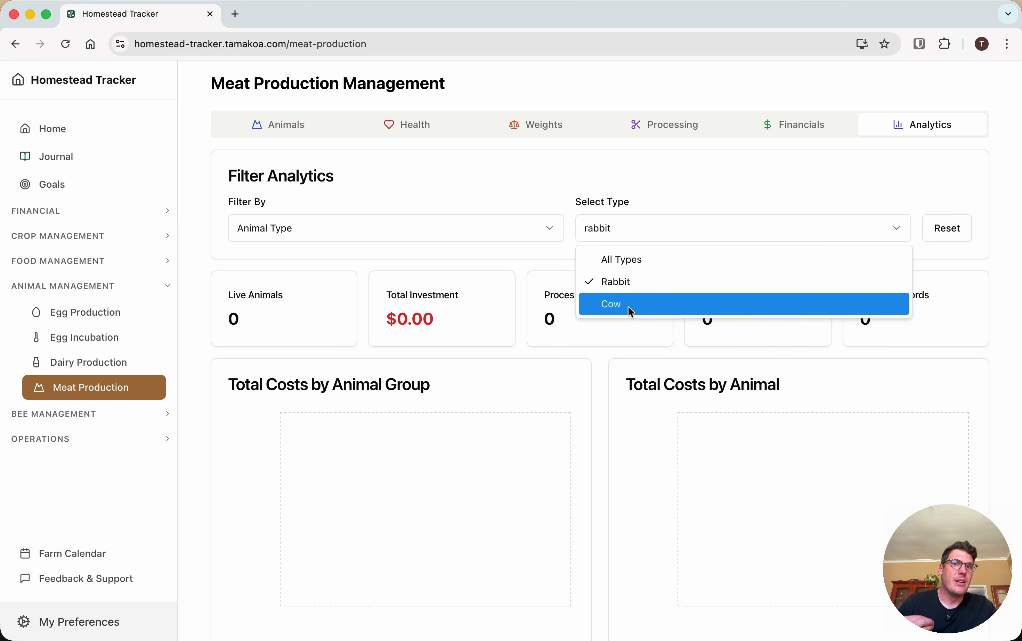
{"action": "left_click", "coordinate": [631, 313]}
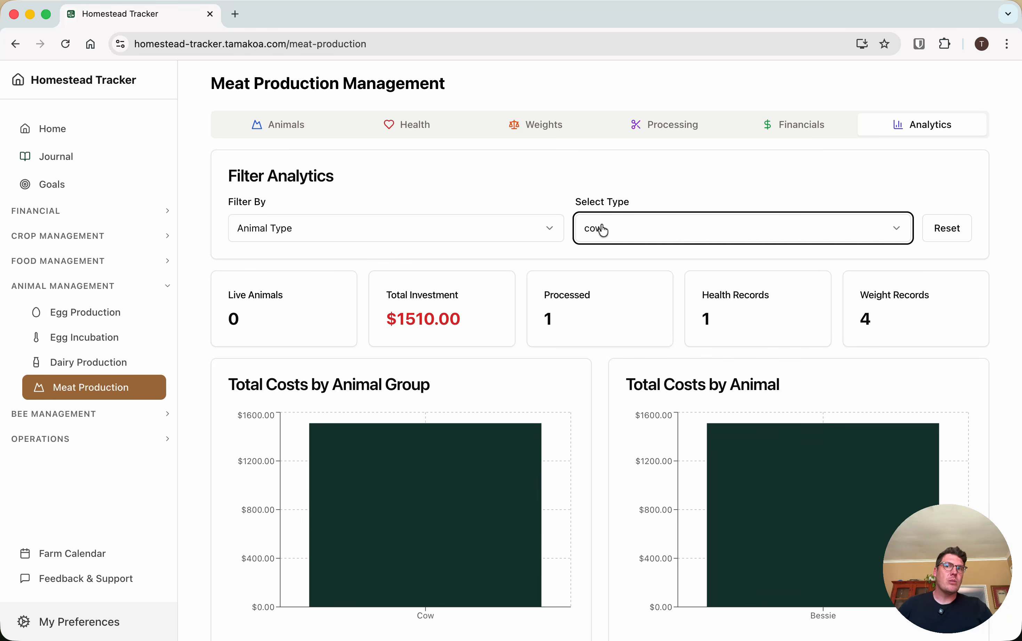
{"action": "left_click", "coordinate": [654, 238]}
{"action": "left_click", "coordinate": [464, 241]}
Filter the analytics by Specific Animal for Bessie (cow), and check the other selectable animals without changing the selection
{"action": "left_click", "coordinate": [383, 237]}
{"action": "left_click", "coordinate": [298, 276]}
{"action": "left_click", "coordinate": [617, 216]}
{"action": "left_click", "coordinate": [676, 284]}
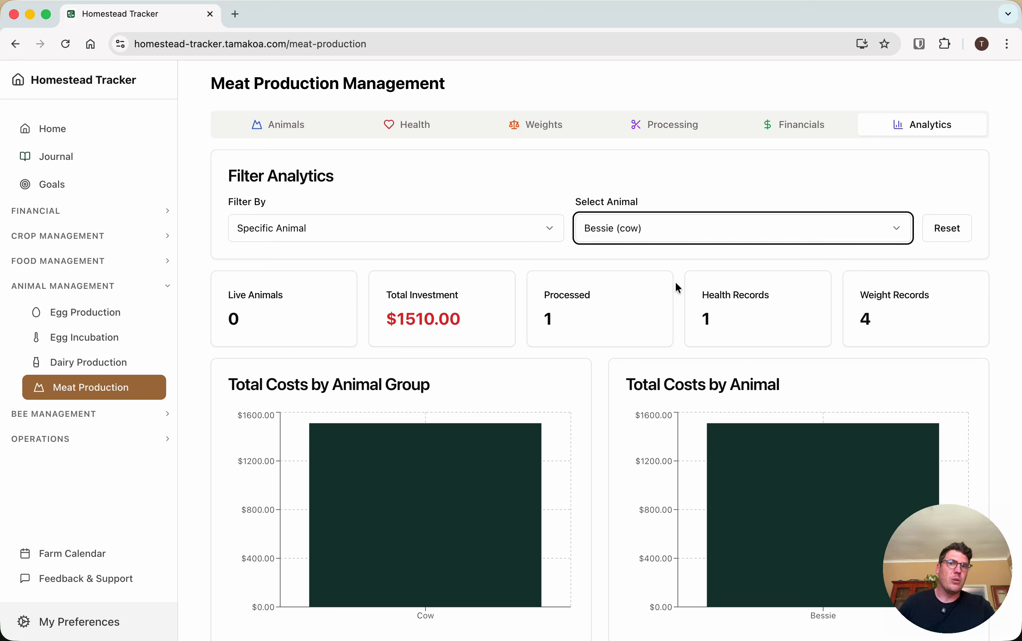
{"action": "left_click", "coordinate": [644, 239]}
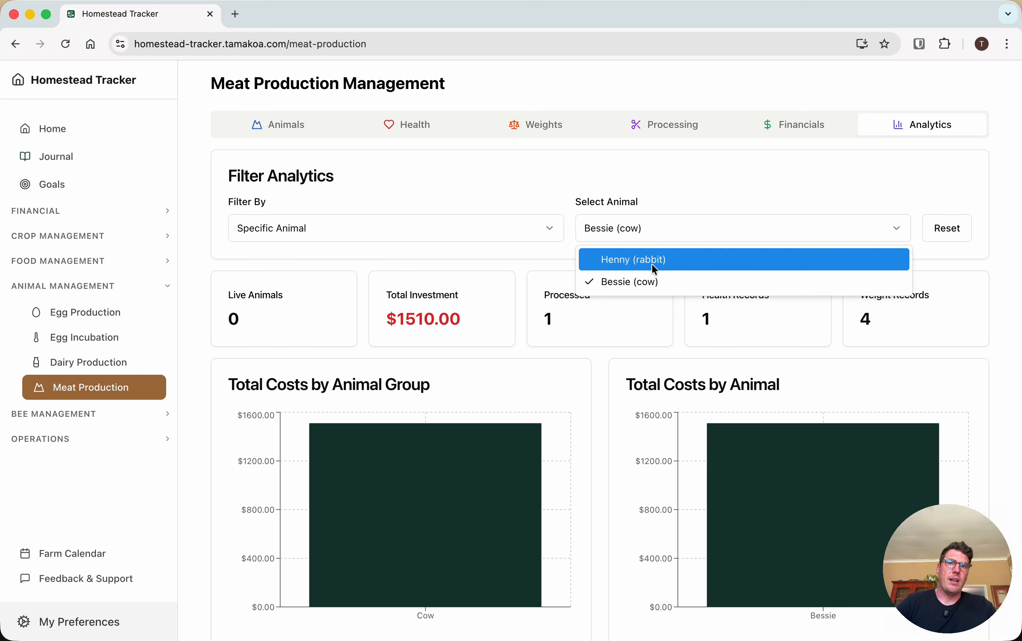
{"action": "left_click", "coordinate": [702, 176]}
{"action": "left_click", "coordinate": [476, 181]}
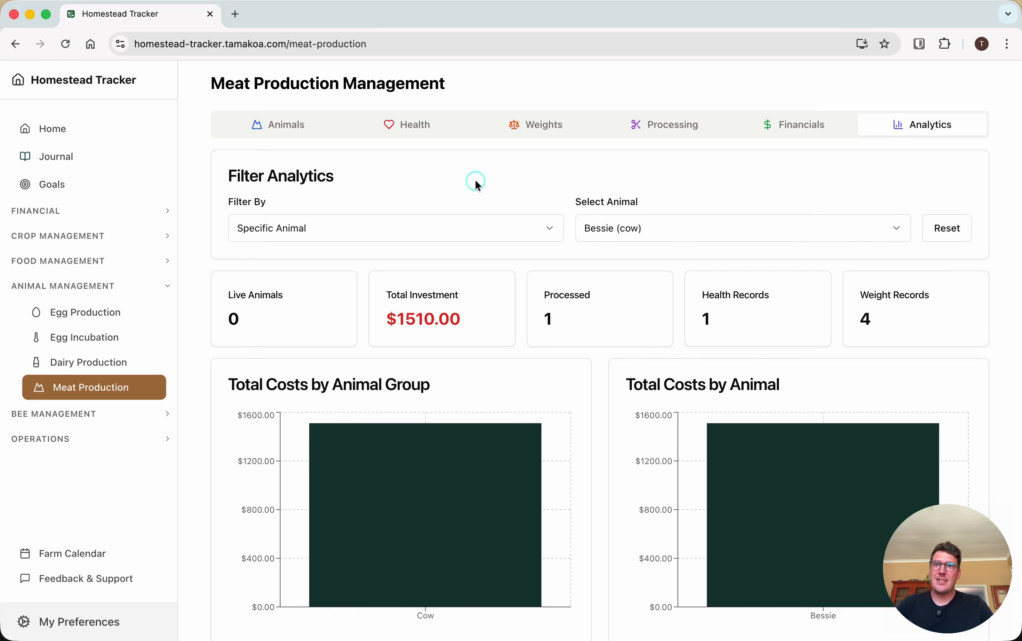